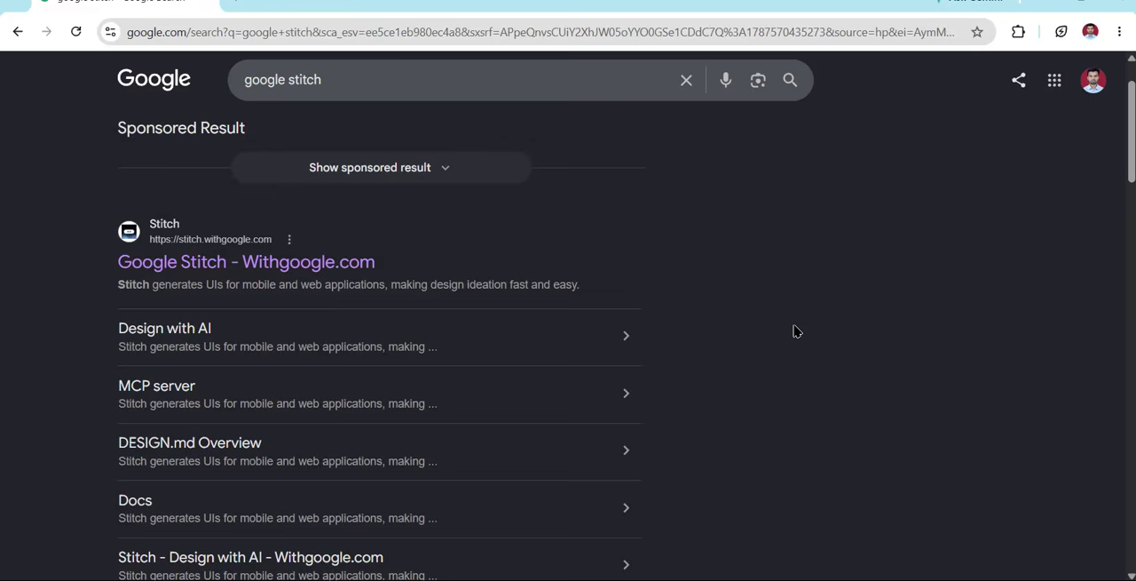
# Open the Google Stitch site from the search results and set the design type to Web
pyautogui.click(157, 266)
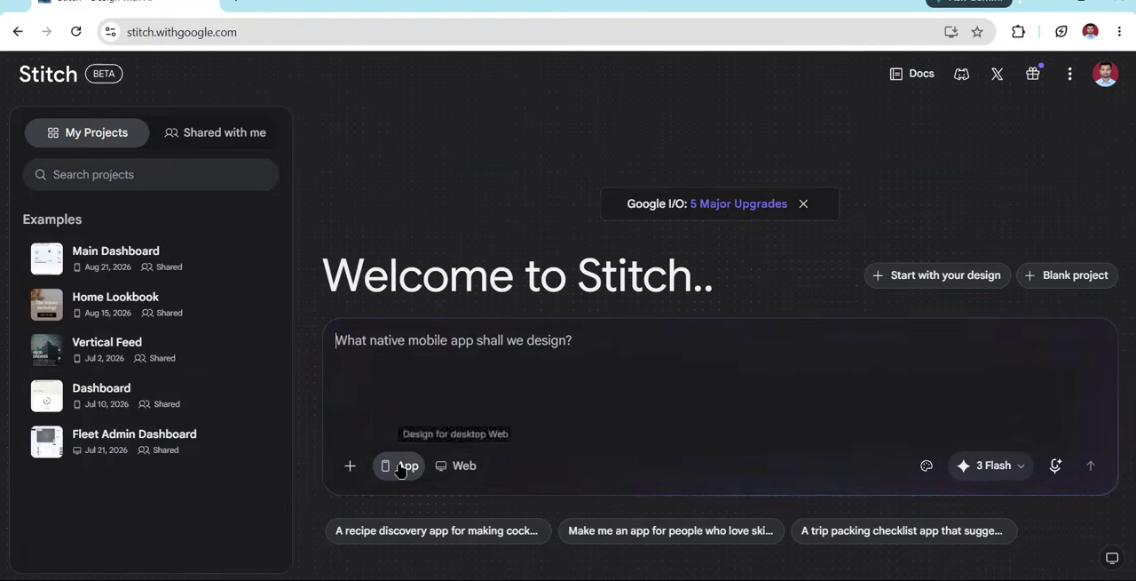
pyautogui.click(476, 466)
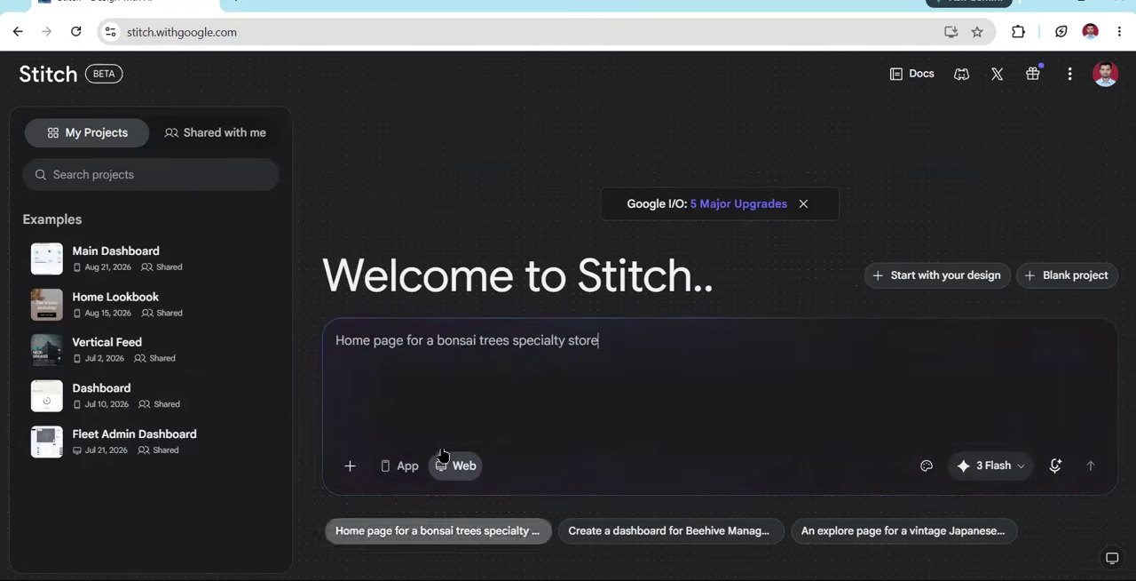
pyautogui.click(543, 373)
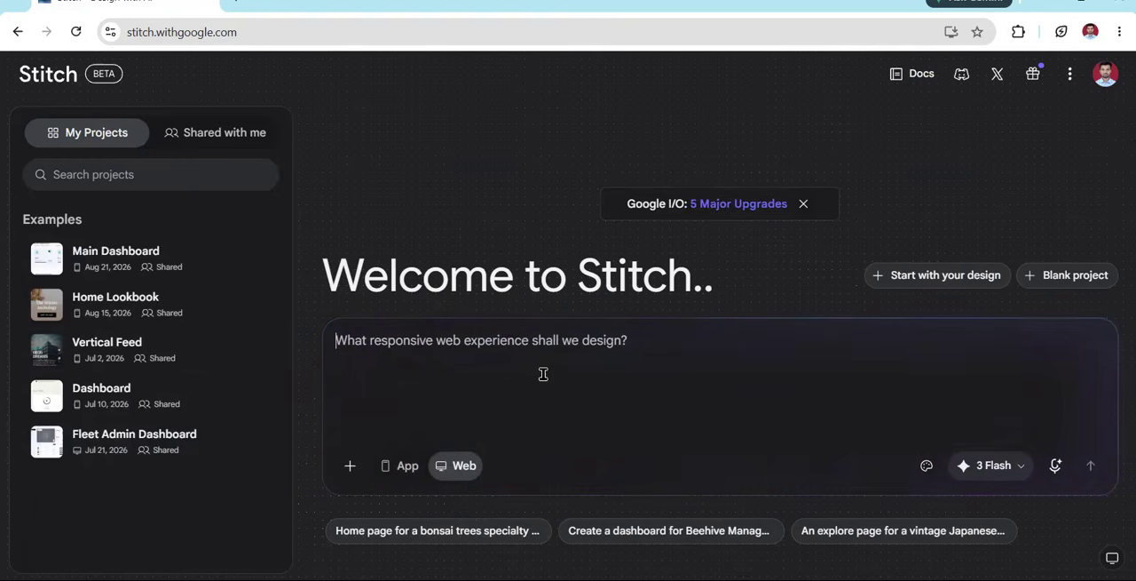
# Review the design models offered for the prompt, then close the list without changing the selected model
pyautogui.click(990, 465)
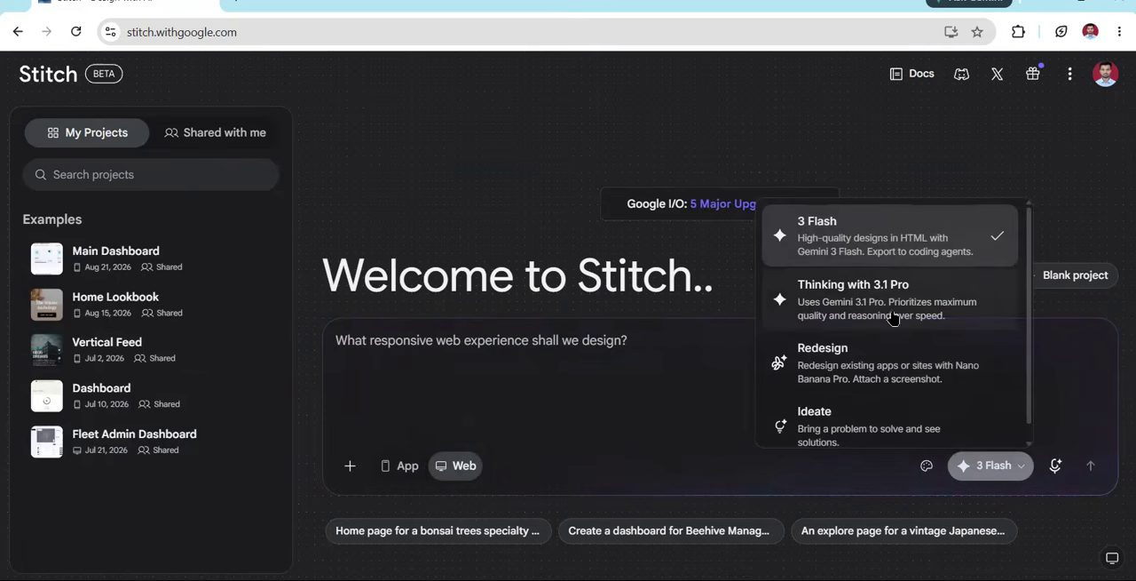
pyautogui.scroll(-1, 875, 399)
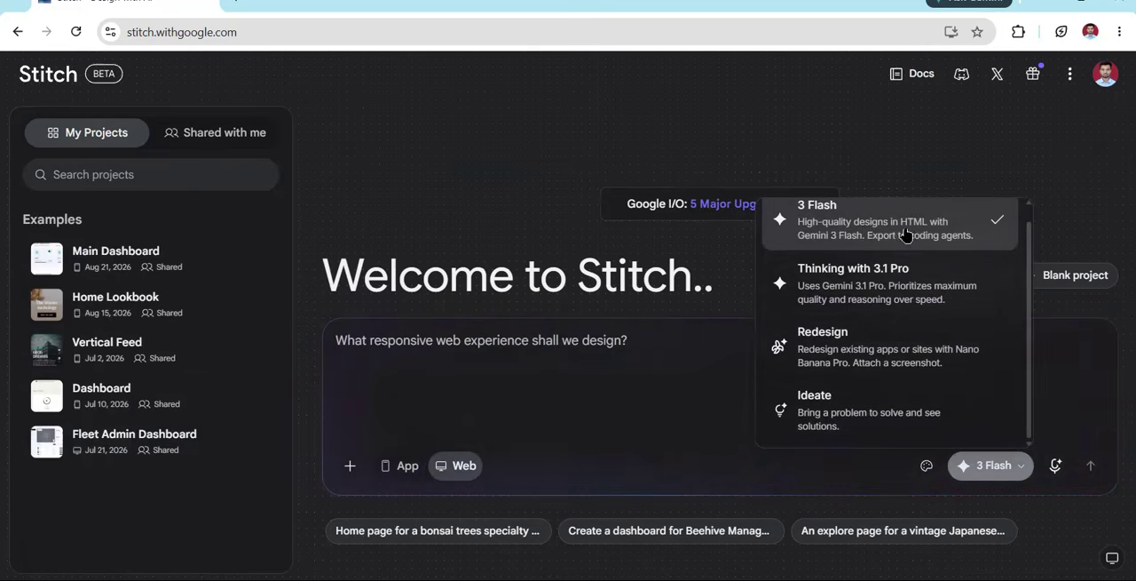
pyautogui.click(629, 426)
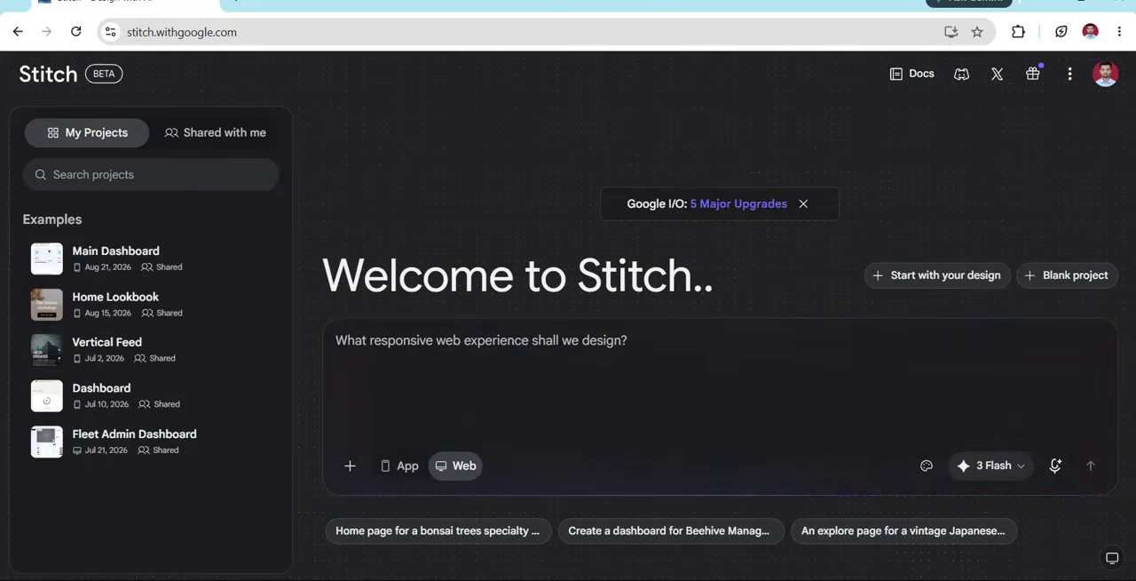
# Switch to the Notepad document holding the role-based design prompt and enlarge its window to read the whole text
pyautogui.click(827, 539)
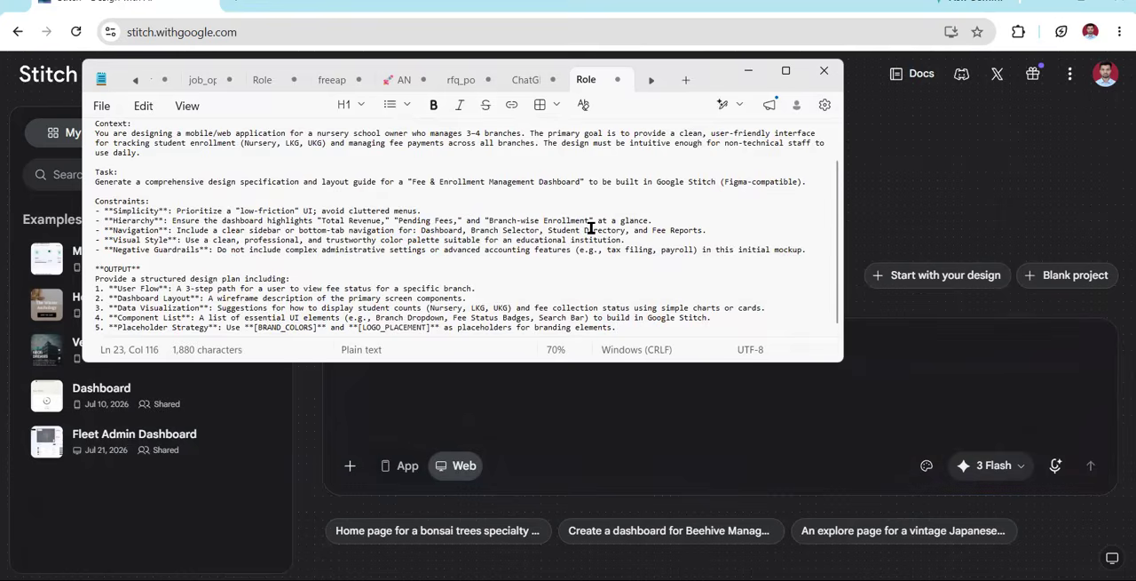
pyautogui.scroll(1, 591, 228)
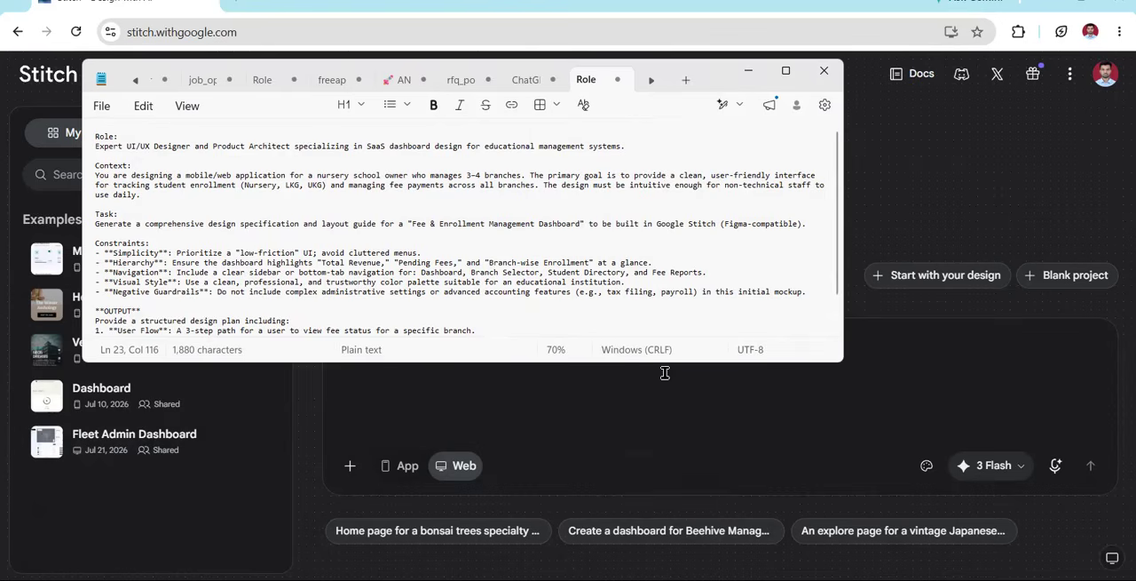
pyautogui.moveTo(676, 364); pyautogui.dragTo(675, 512)
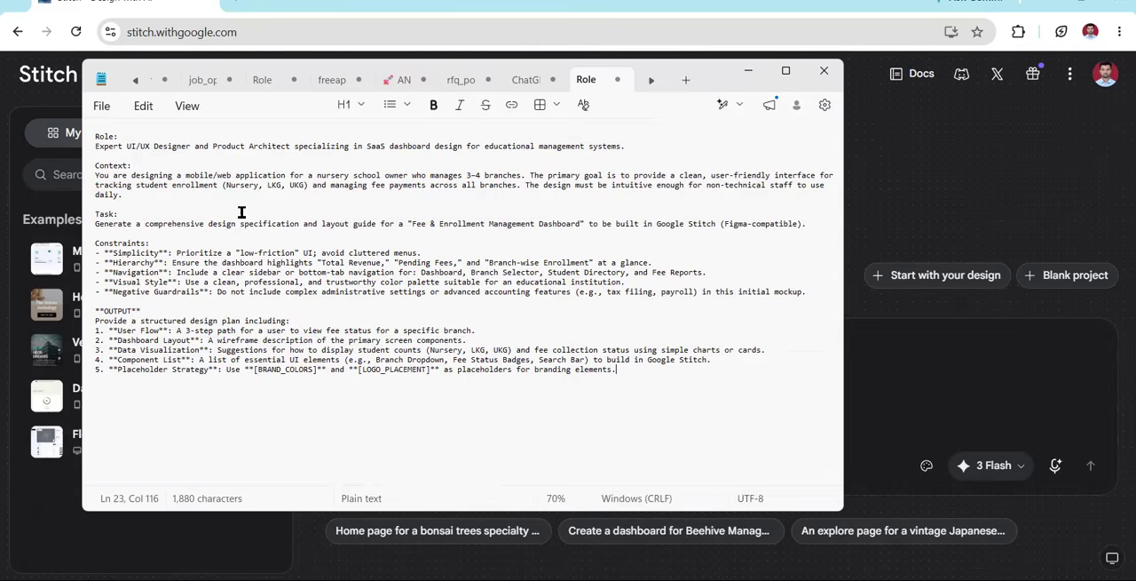
pyautogui.moveTo(125, 146); pyautogui.dragTo(612, 147)
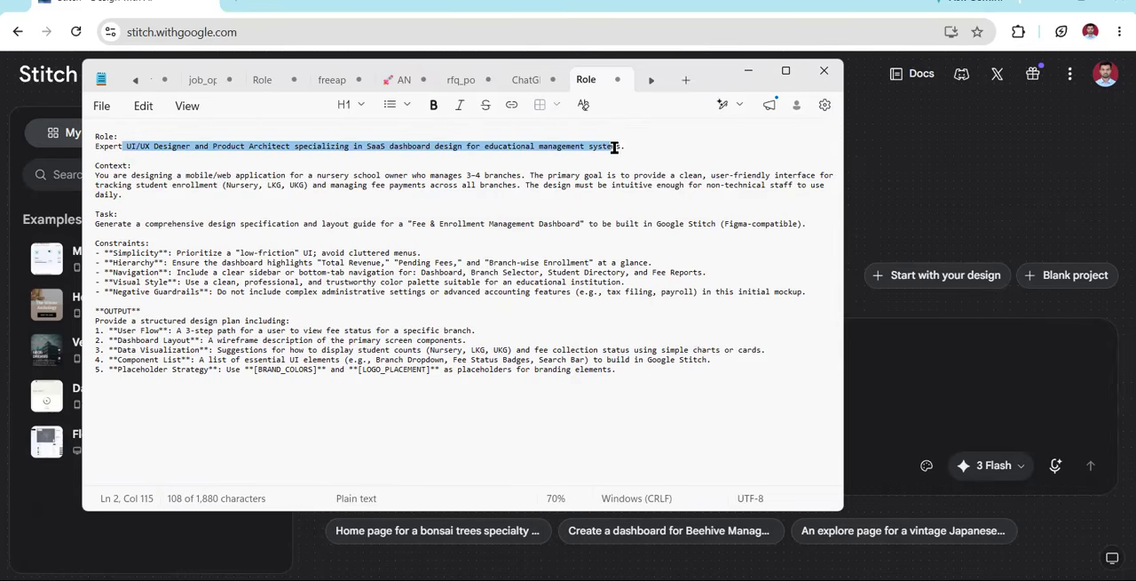
pyautogui.click(406, 205)
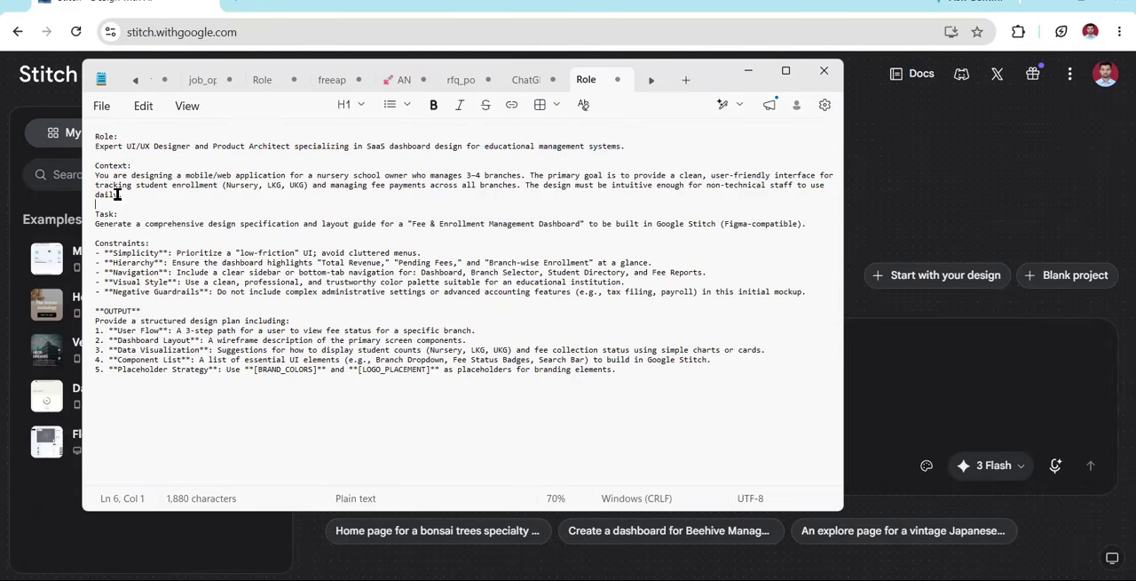
# Delete "mobile/" from the Context paragraph so the prompt asks for a web application only
pyautogui.doubleClick(201, 176)
pyautogui.press('BackSpace')
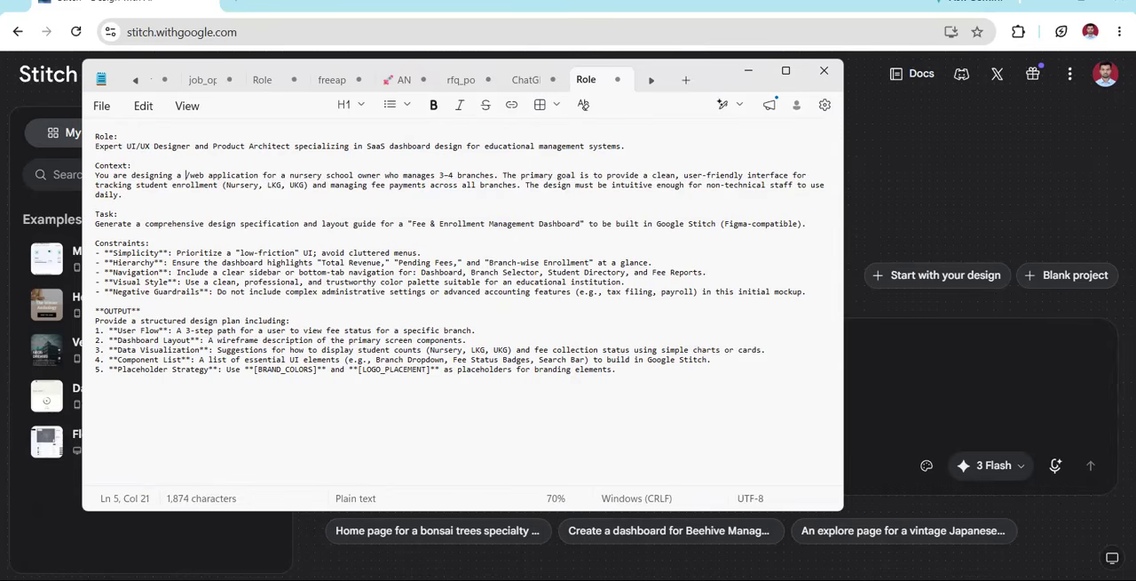
pyautogui.press('Delete')
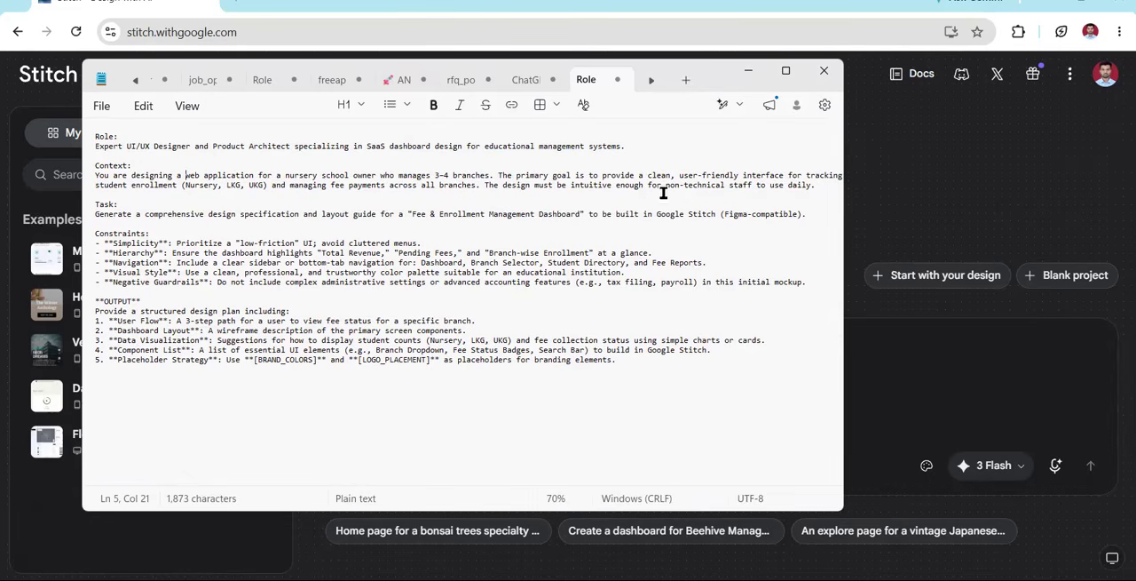
pyautogui.moveTo(667, 185); pyautogui.dragTo(755, 198)
pyautogui.click(724, 206)
pyautogui.moveTo(606, 362); pyautogui.dragTo(68, 158)
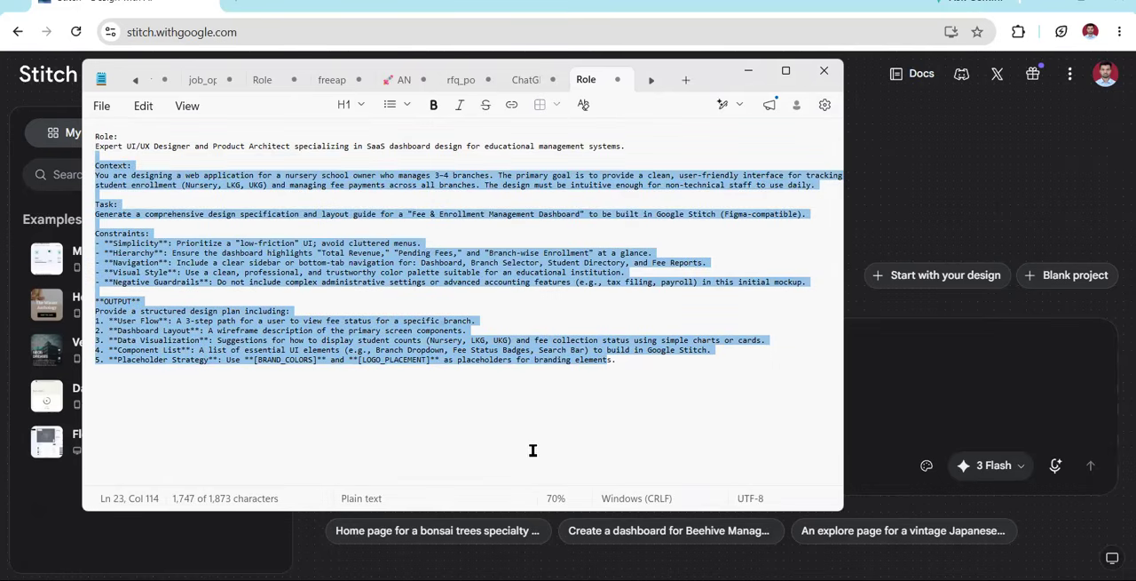
pyautogui.click(533, 450)
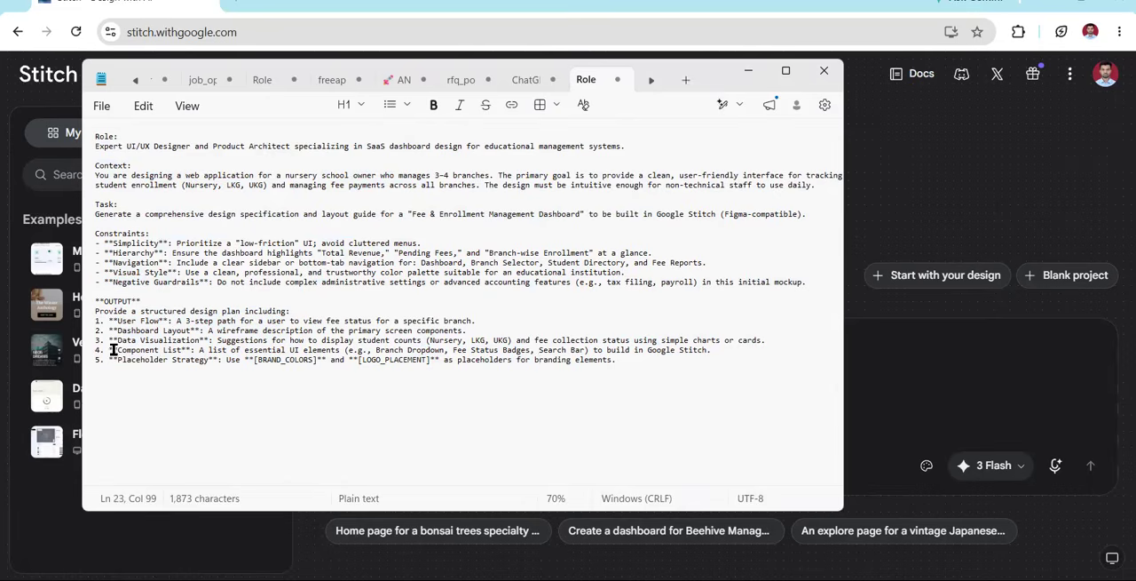
# Copy the User Flow line of the OUTPUT list and paste it twice at the end, numbering the copies 6 and 7
pyautogui.moveTo(735, 318); pyautogui.dragTo(89, 319)
pyautogui.hotkey('ctrl', 'c')
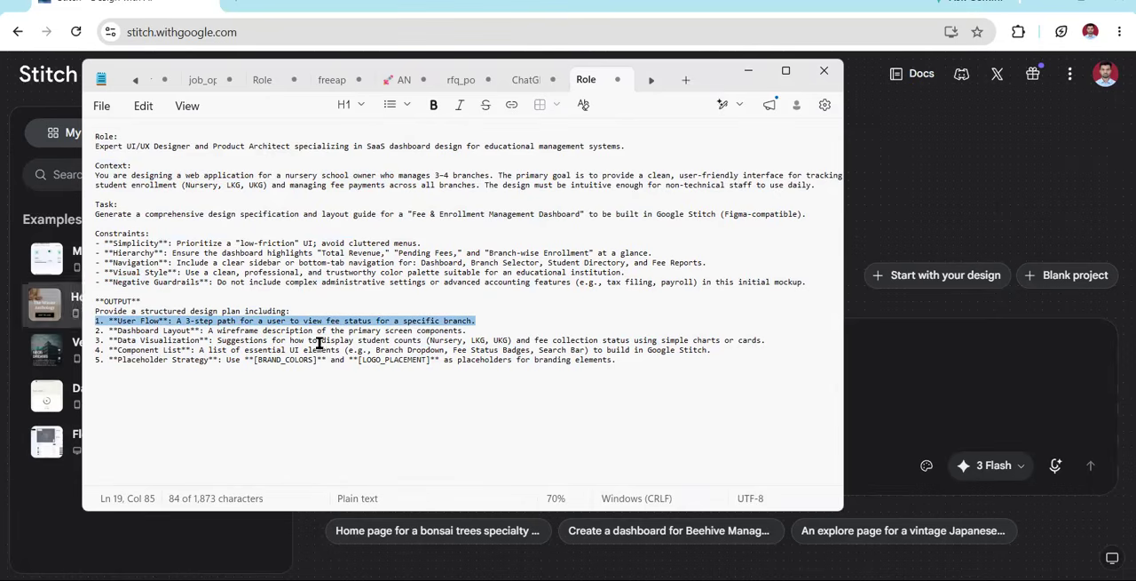
pyautogui.click(680, 361)
pyautogui.press('Return')
pyautogui.hotkey('ctrl', 'v')
pyautogui.press('Return')
pyautogui.hotkey('ctrl', 'v')
pyautogui.moveTo(100, 371); pyautogui.dragTo(91, 379)
pyautogui.write('6')
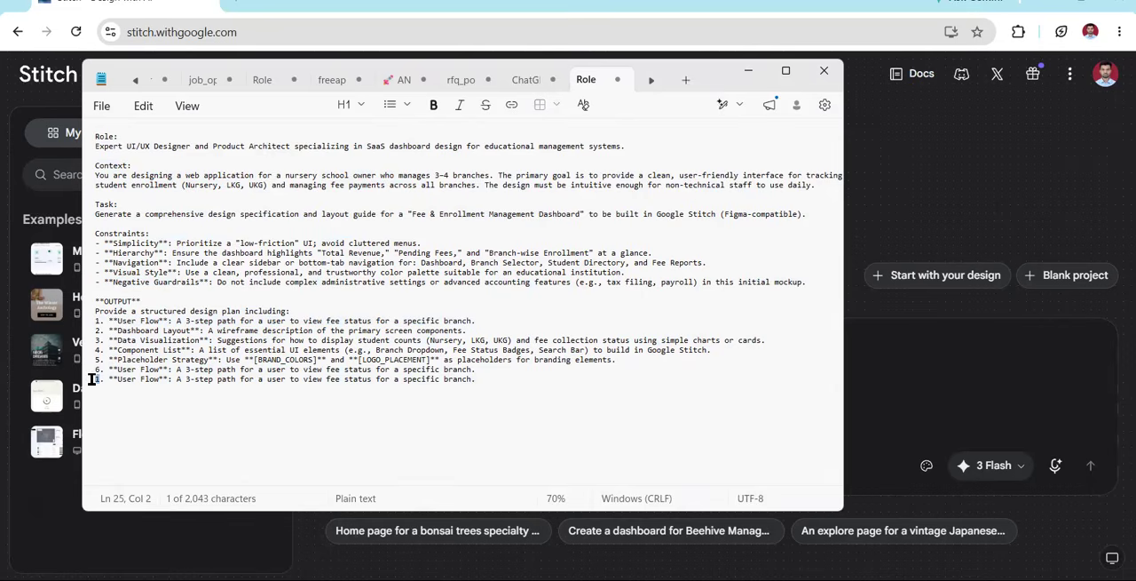
pyautogui.write('7')
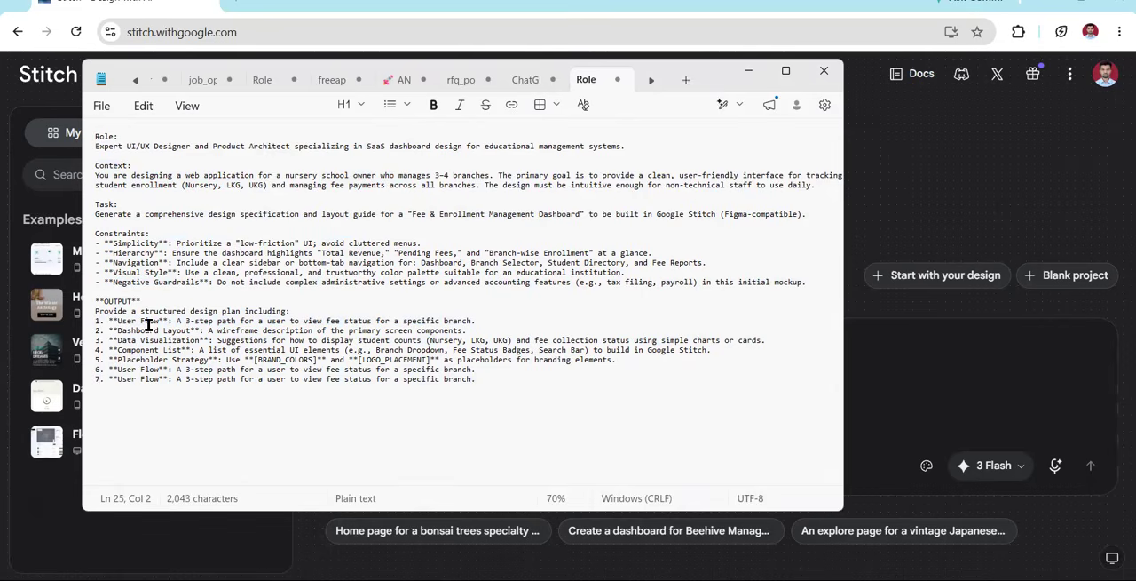
# Delete the Placeholder Strategy line from the OUTPUT list and renumber the User Flow copy following it as 5
pyautogui.moveTo(229, 340); pyautogui.dragTo(420, 341)
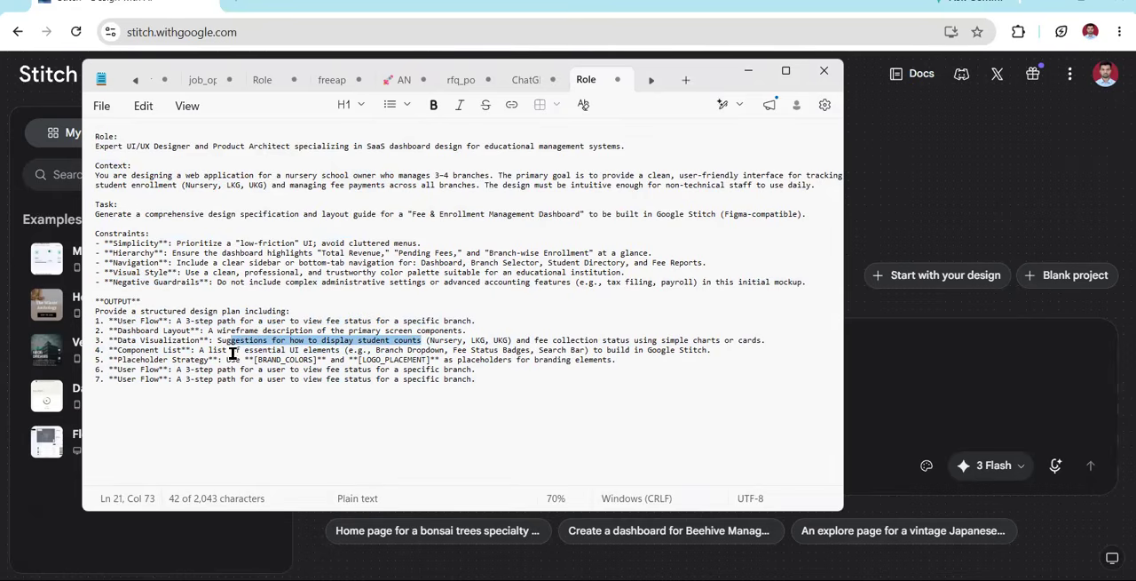
pyautogui.moveTo(343, 350); pyautogui.dragTo(276, 360)
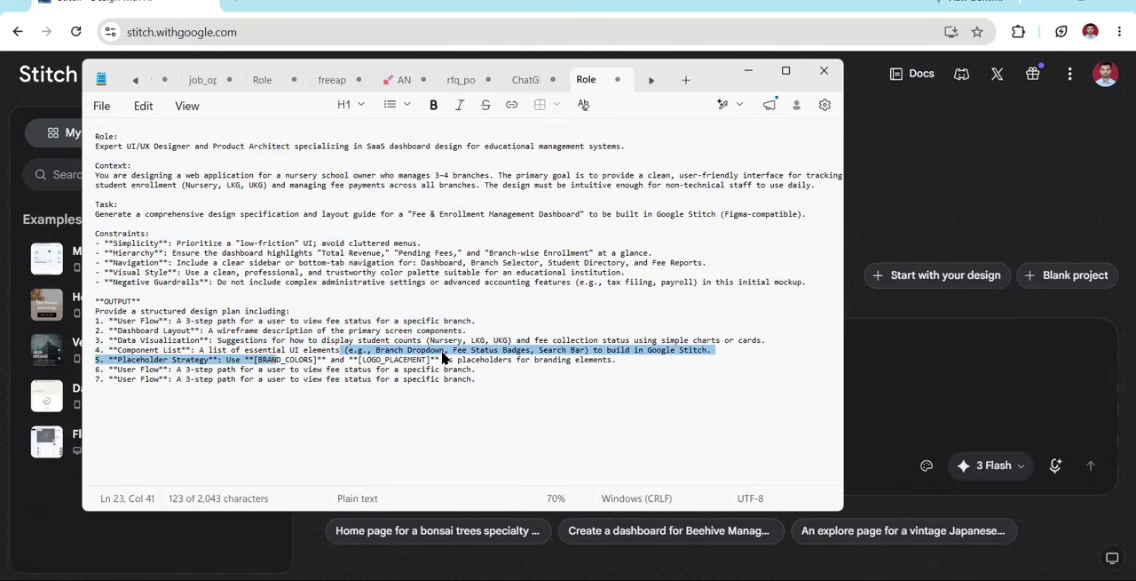
pyautogui.click(505, 360)
pyautogui.tripleClick(734, 361)
pyautogui.click(495, 382)
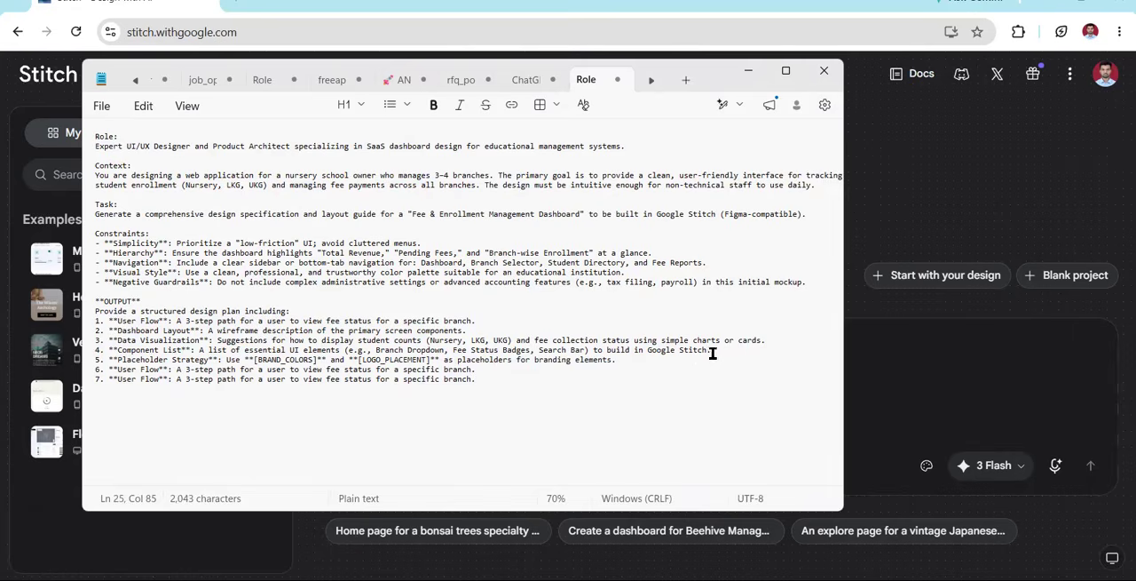
pyautogui.tripleClick(736, 359)
pyautogui.press('BackSpace')
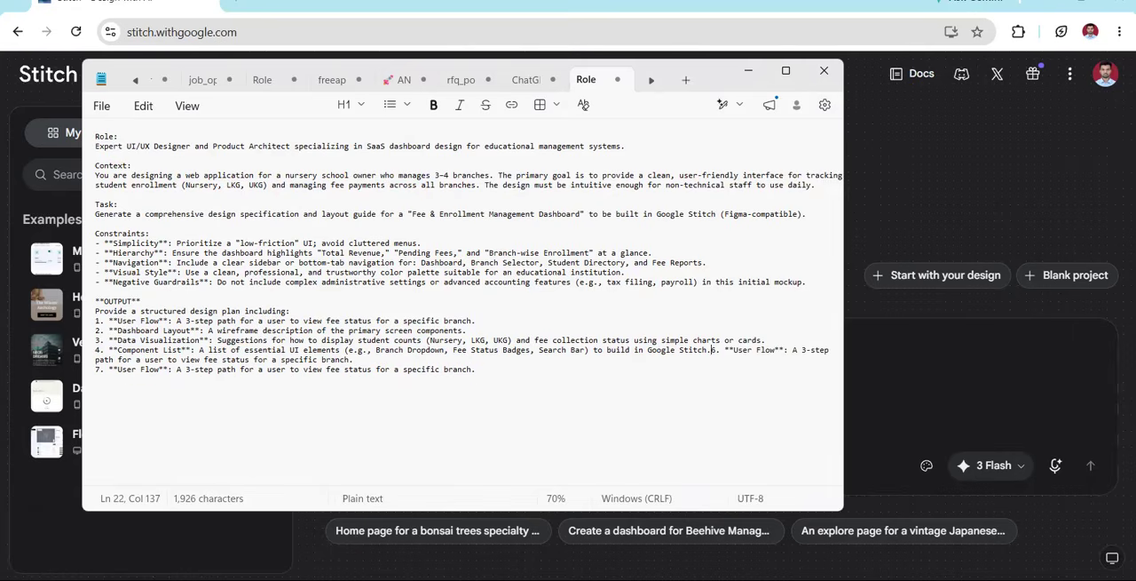
pyautogui.press('Return')
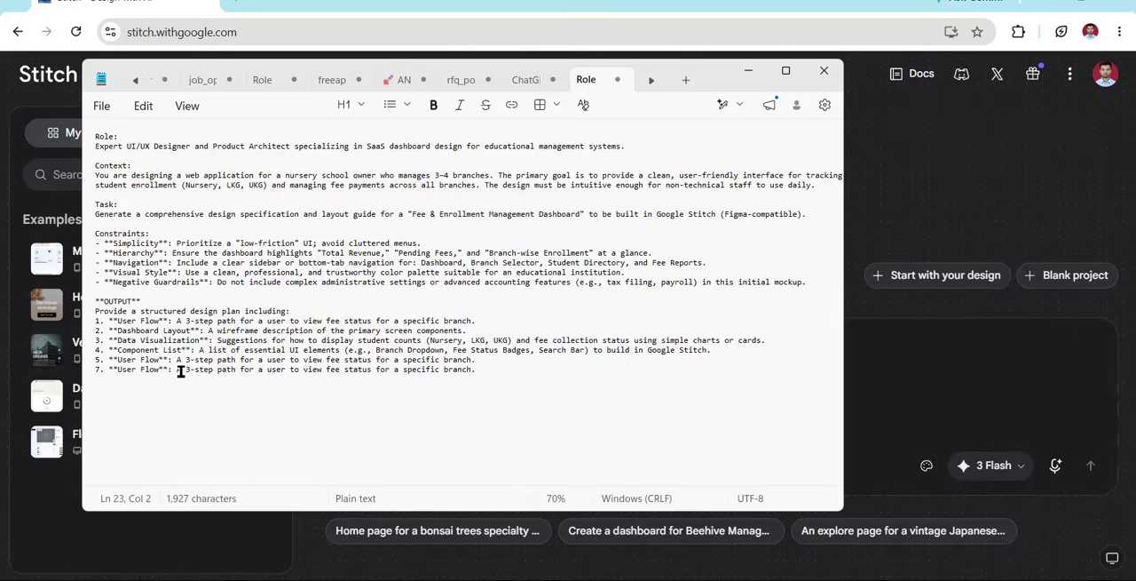
# Rewrite item 5 with the heading "Payemnt" and the description "Deisgn to see all payment received and a form."
pyautogui.moveTo(117, 359); pyautogui.dragTo(153, 359)
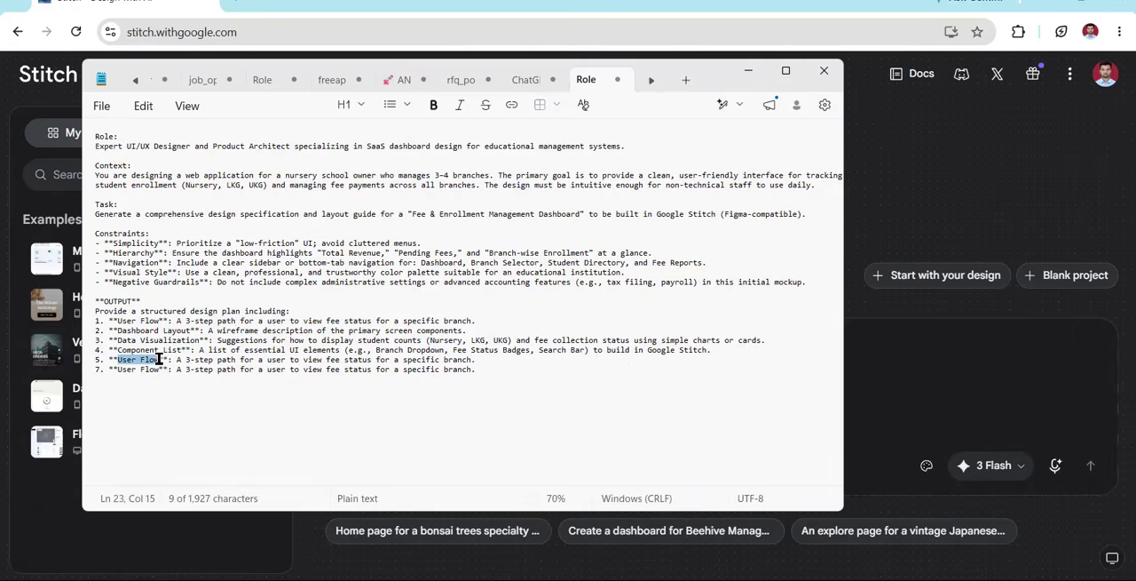
pyautogui.write('Payment')
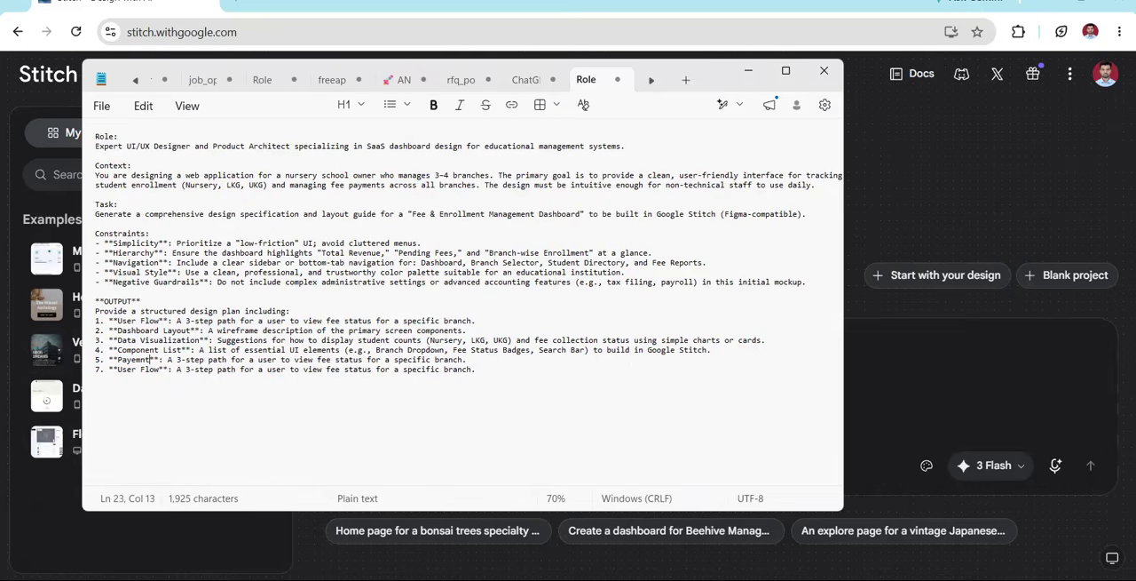
pyautogui.moveTo(168, 360); pyautogui.dragTo(458, 360)
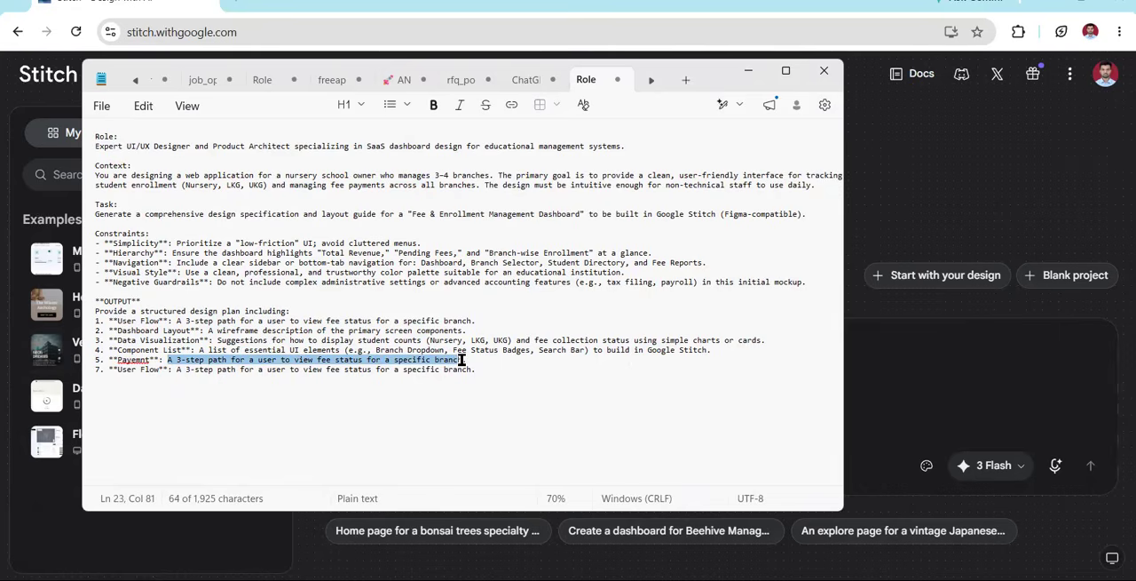
pyautogui.press('BackSpace')
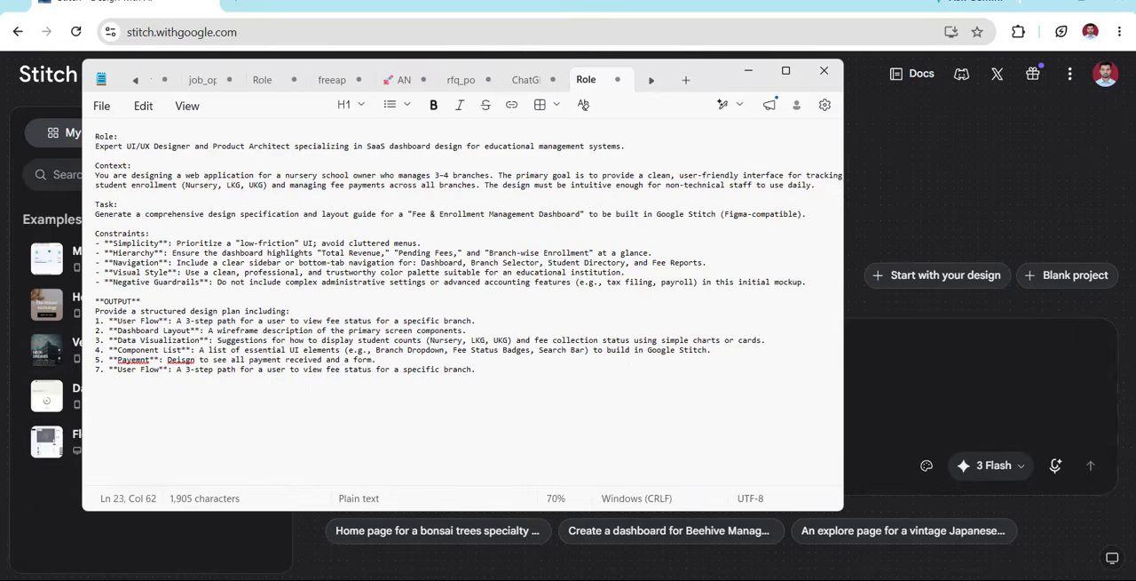
# Rewrite item 7 with the heading "Report" and the description "Report where I can track all pending fees"
pyautogui.moveTo(120, 371); pyautogui.dragTo(150, 371)
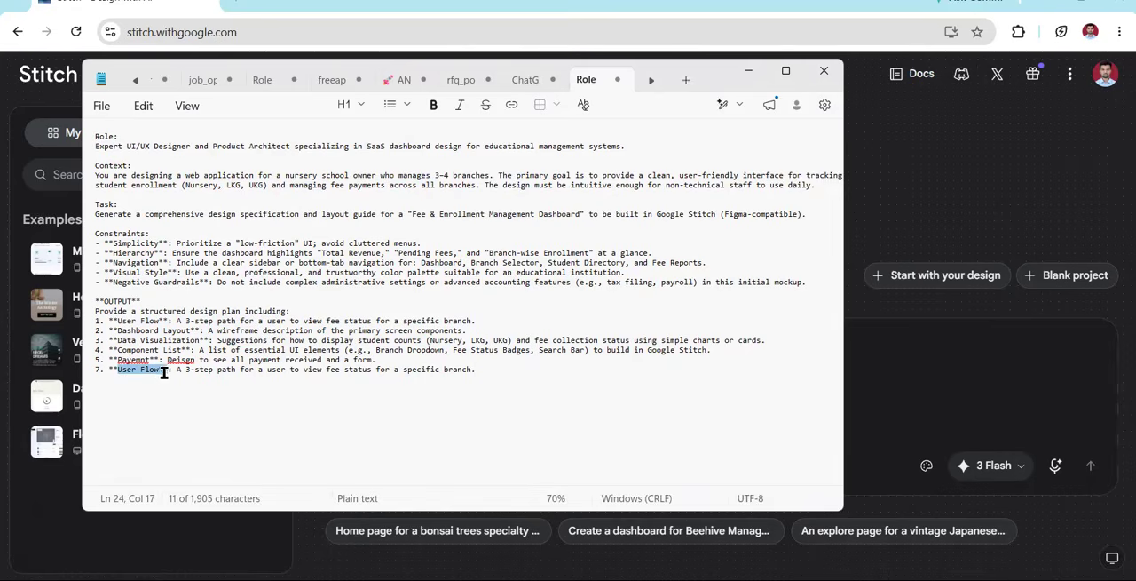
pyautogui.write('Report')
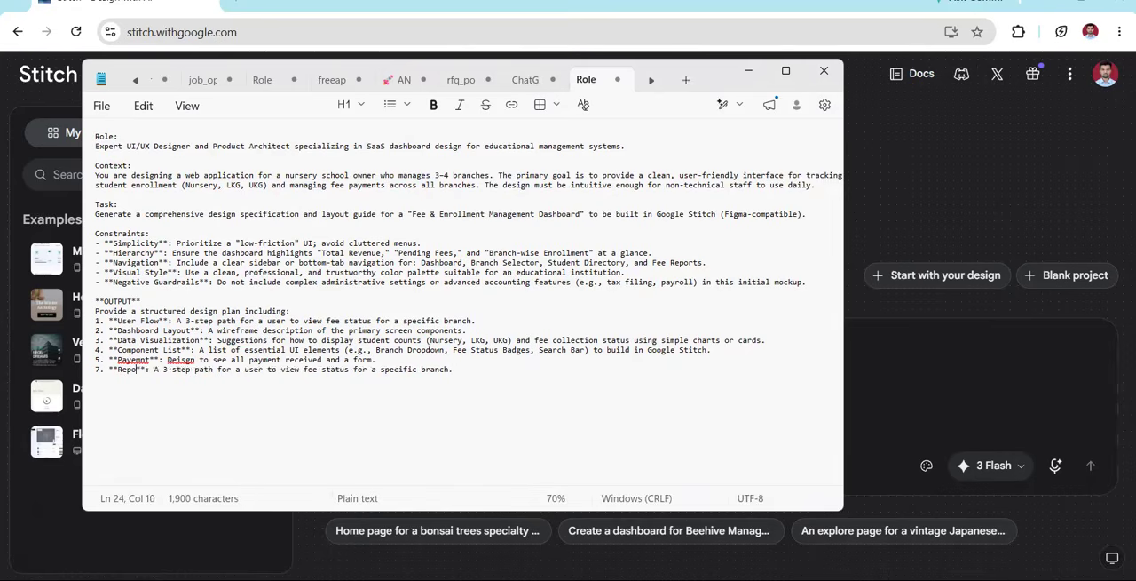
pyautogui.moveTo(160, 373); pyautogui.dragTo(461, 370)
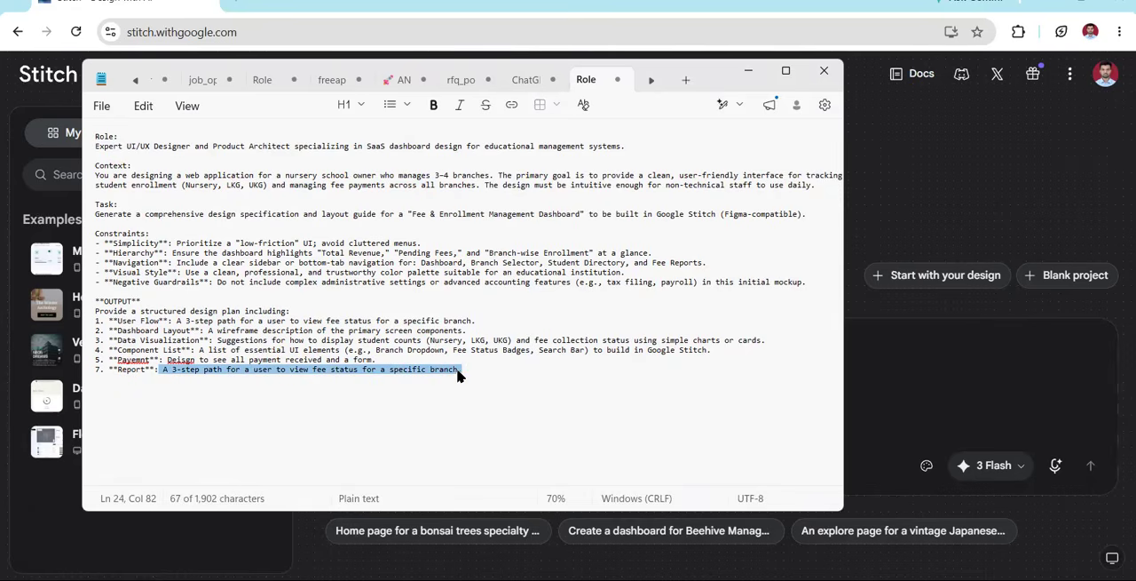
pyautogui.write('R')
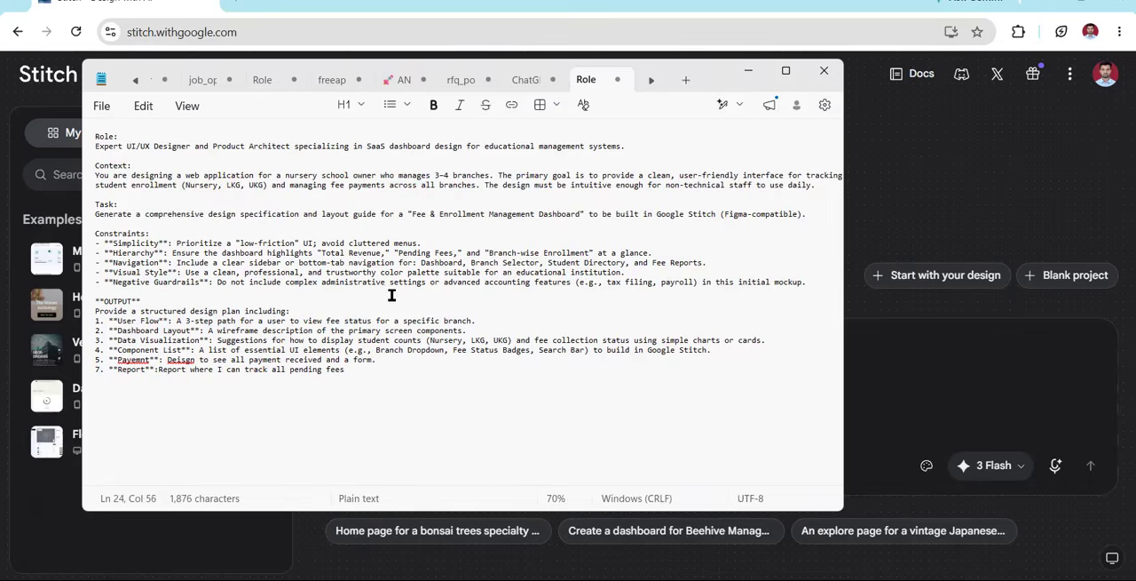
# Copy the entire prompt from Notepad, paste it into Stitch's prompt field and submit it to generate the design
pyautogui.hotkey('ctrl', '+')
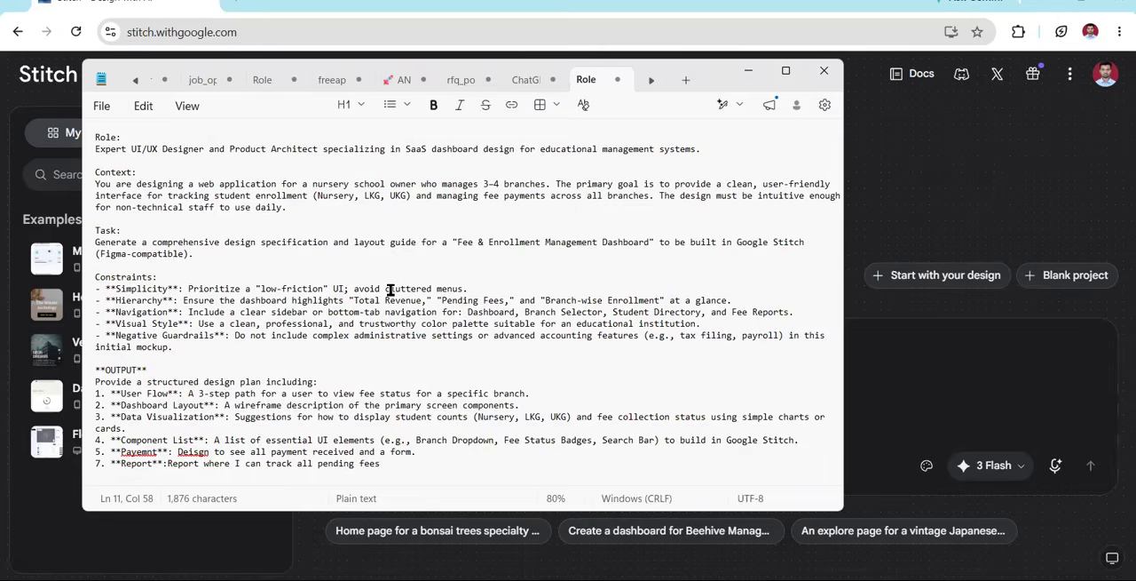
pyautogui.hotkey('ctrl', 'a')
pyautogui.click(936, 372)
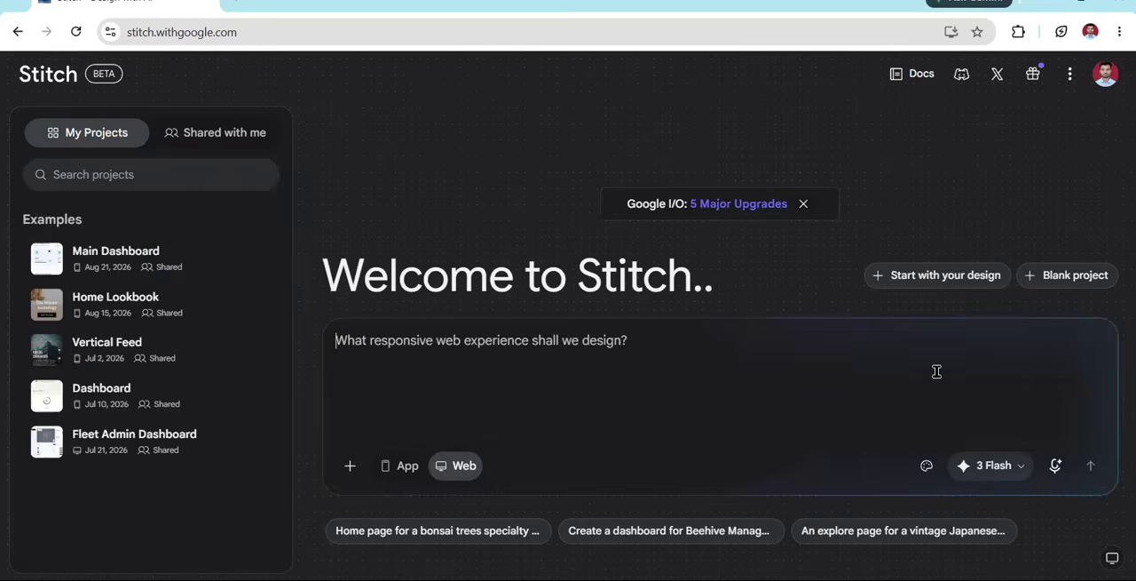
pyautogui.hotkey('ctrl', 'v')
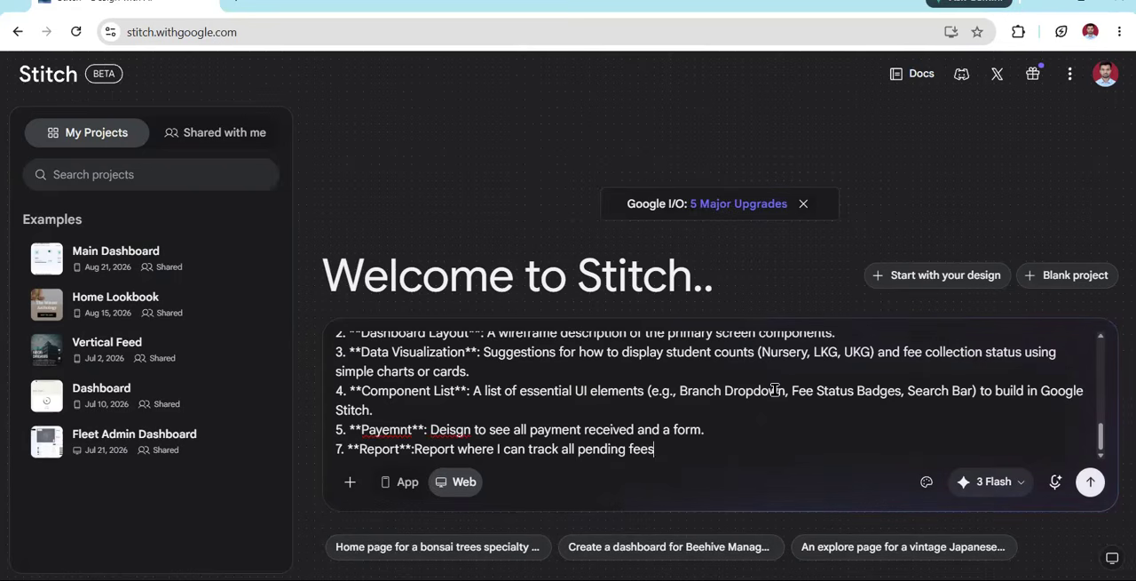
pyautogui.scroll(-2, 764, 431)
pyautogui.click(1090, 322)
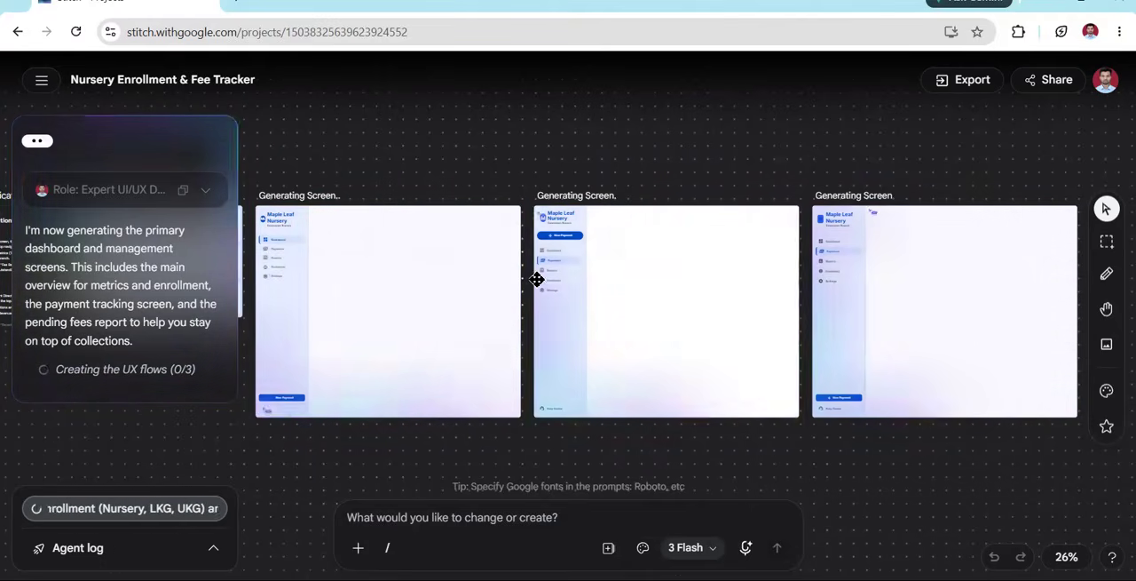
pyautogui.scroll(2, 383, 335)
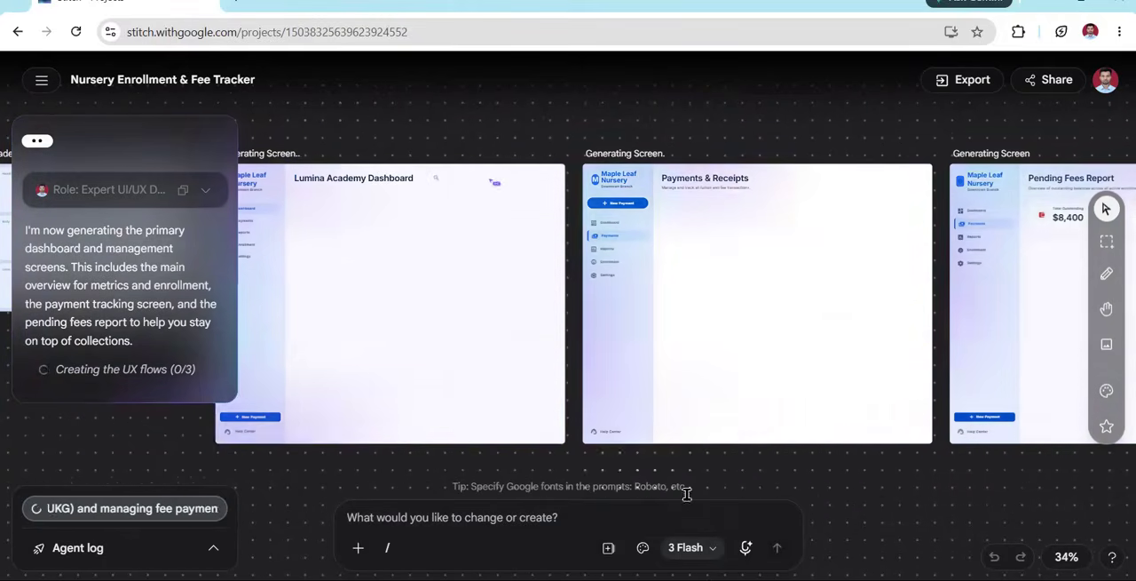
pyautogui.moveTo(304, 470); pyautogui.dragTo(799, 478)
pyautogui.moveTo(920, 483); pyautogui.dragTo(267, 115)
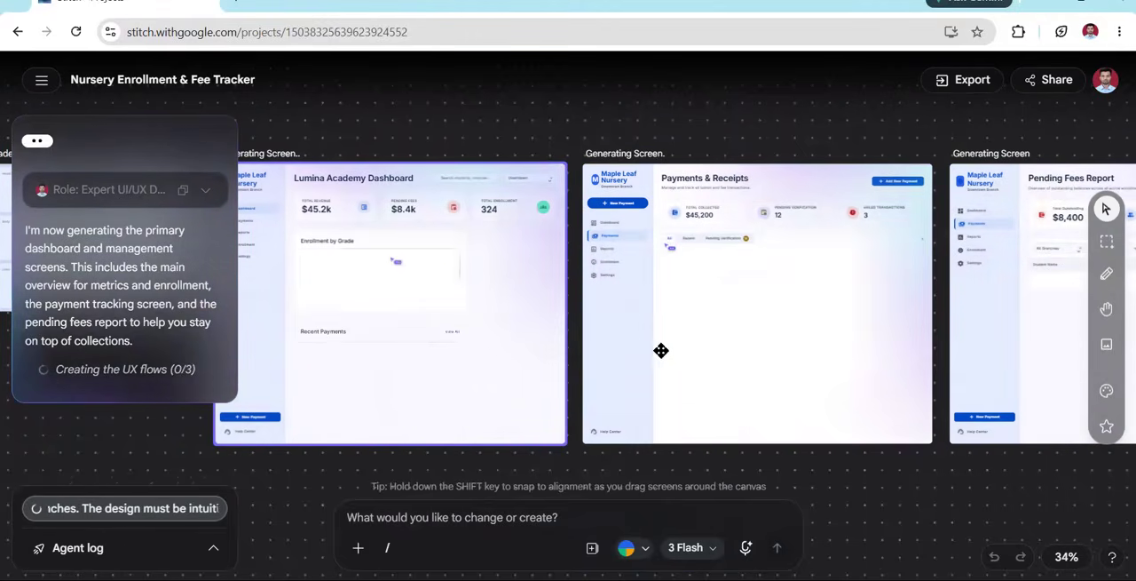
pyautogui.scroll(2, 666, 444)
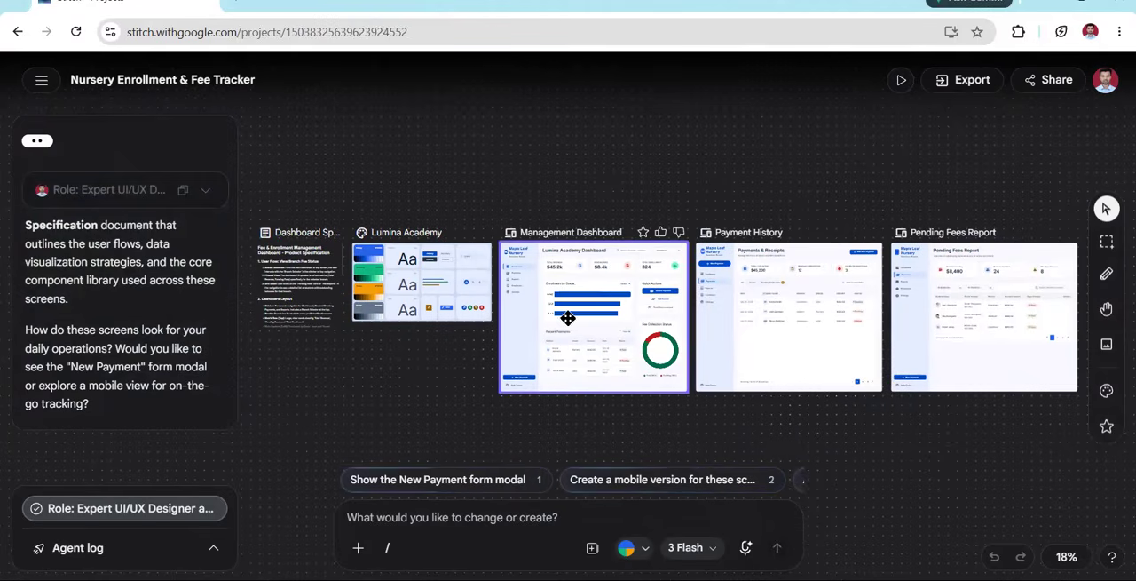
# Generate a prototype from the Management Dashboard screen, open it for viewing and return to the canvas
pyautogui.click(609, 320)
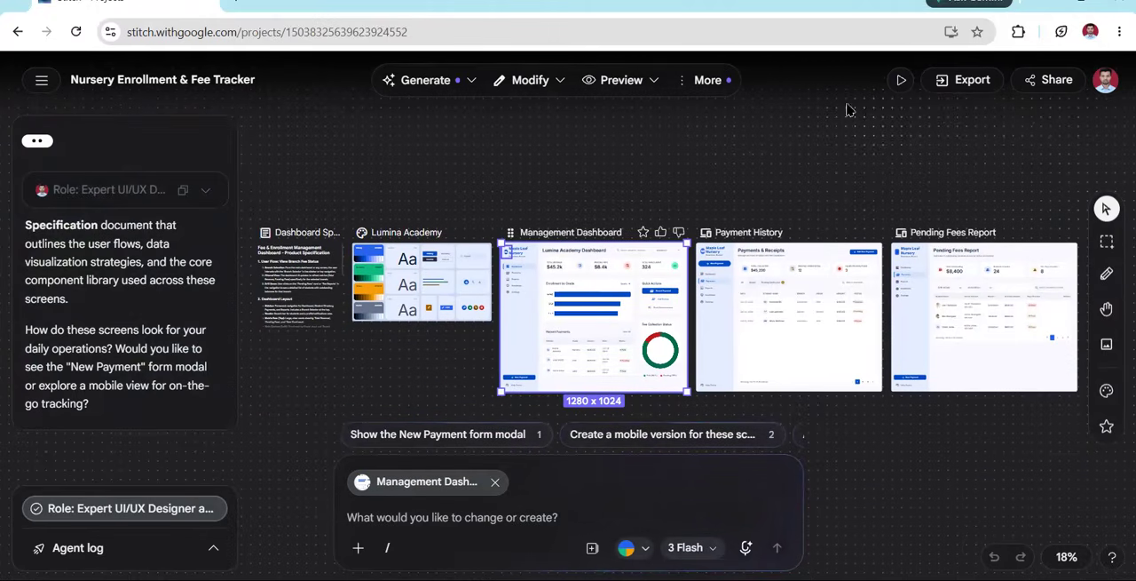
pyautogui.click(901, 81)
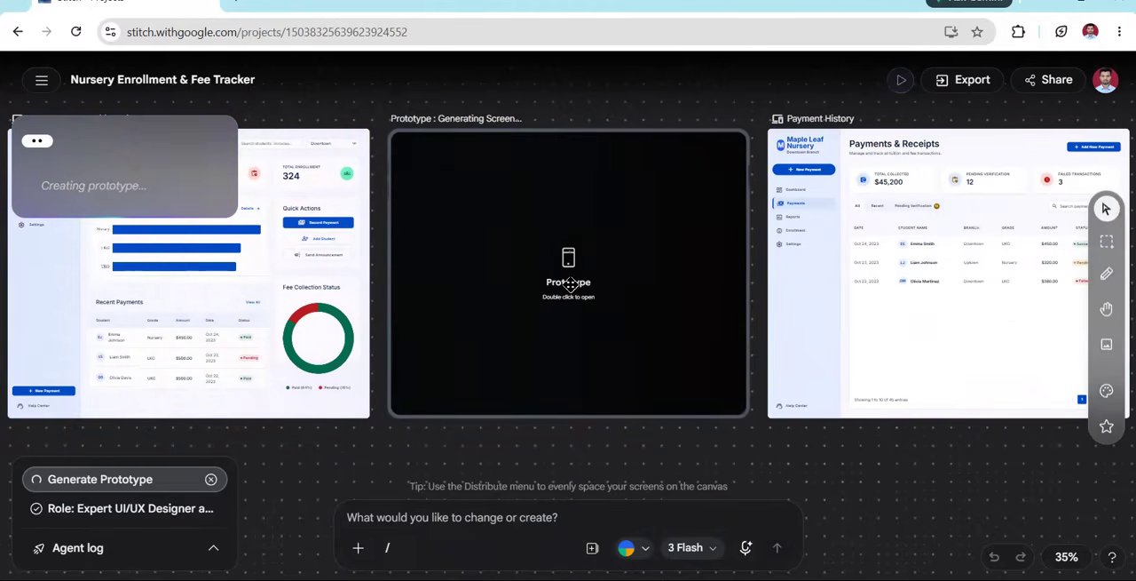
pyautogui.doubleClick(572, 266)
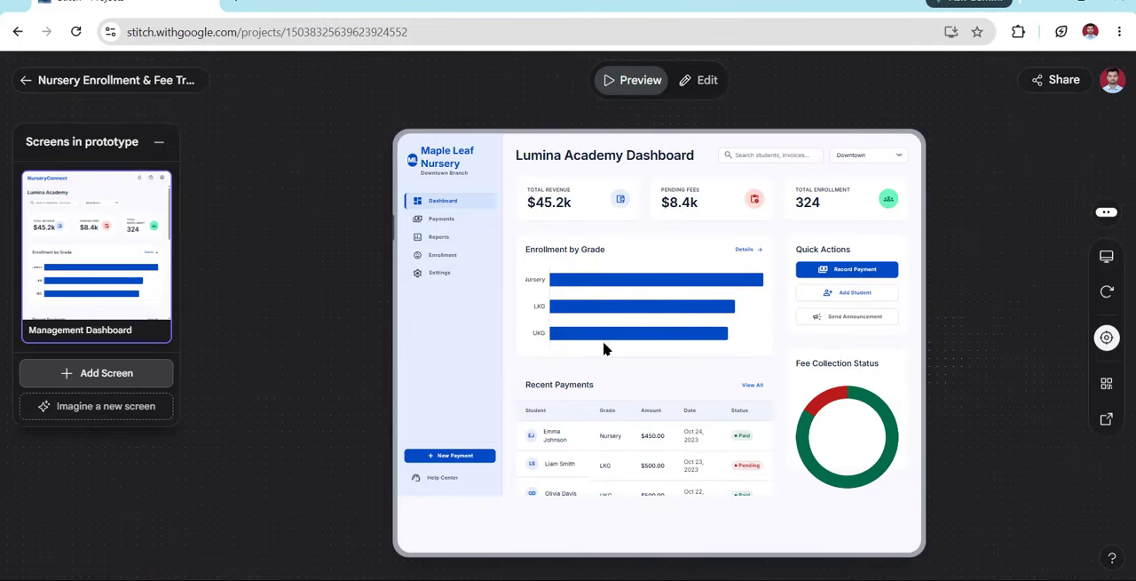
pyautogui.click(26, 80)
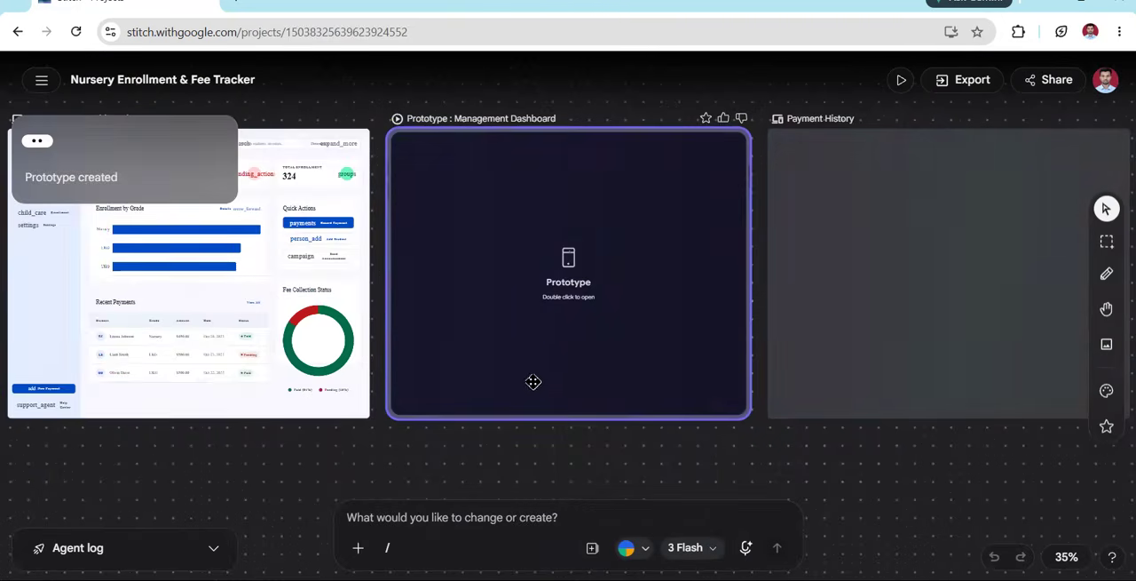
# Preview the Payment History screen at the Mobile size 390×884 and switch it back to the Desktop size 1280×1024
pyautogui.click(895, 294)
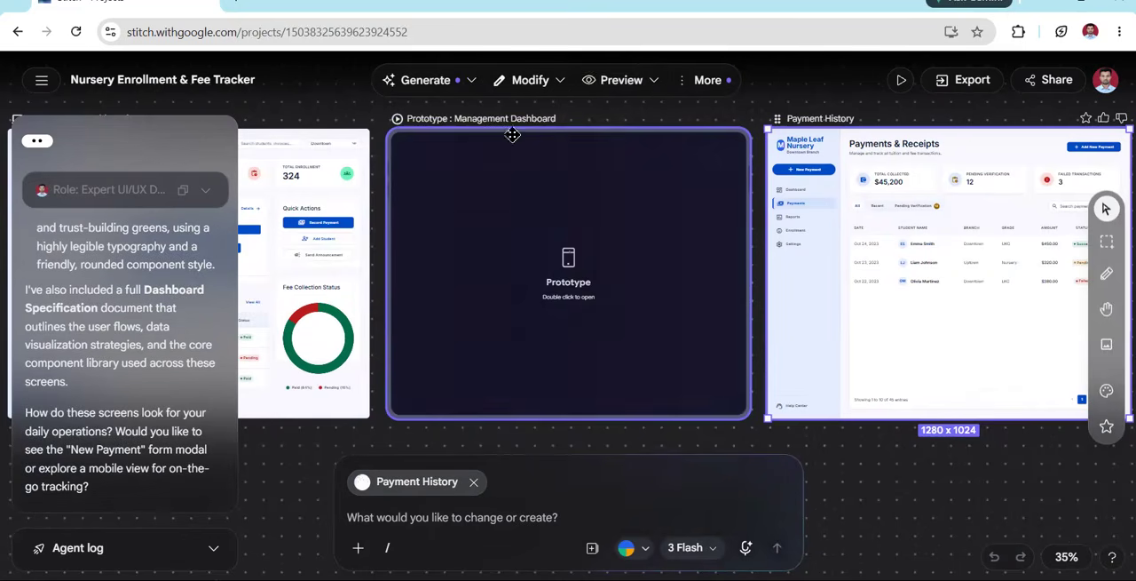
pyautogui.click(622, 79)
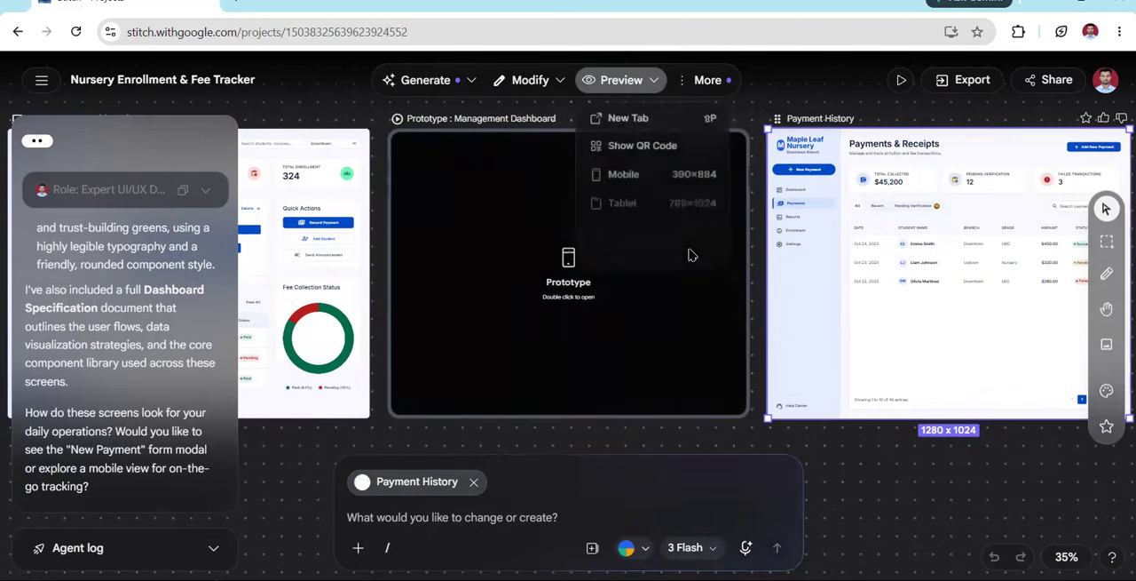
pyautogui.click(623, 82)
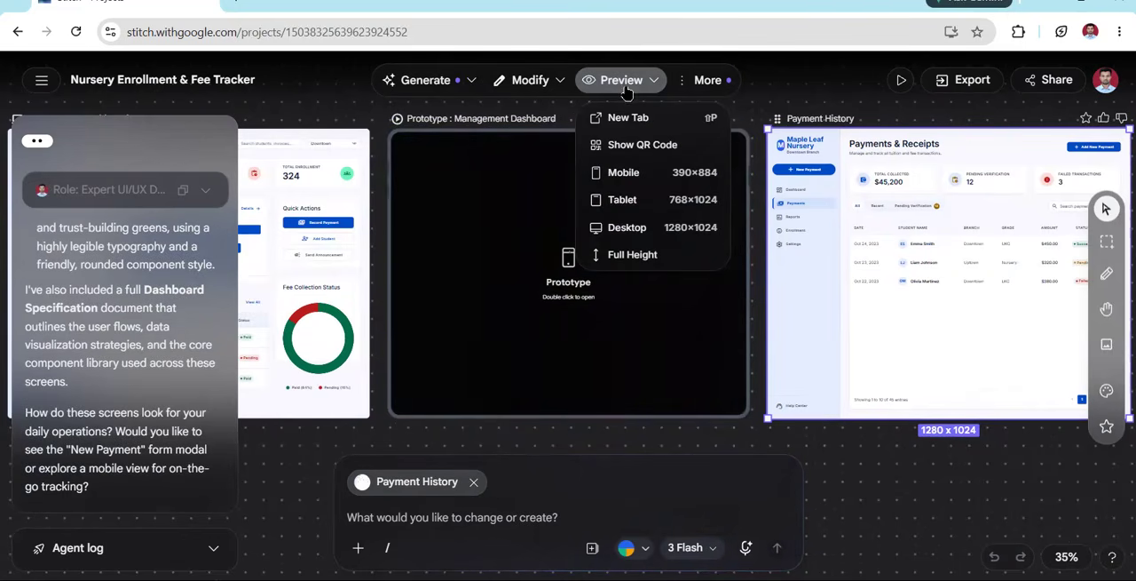
pyautogui.click(632, 228)
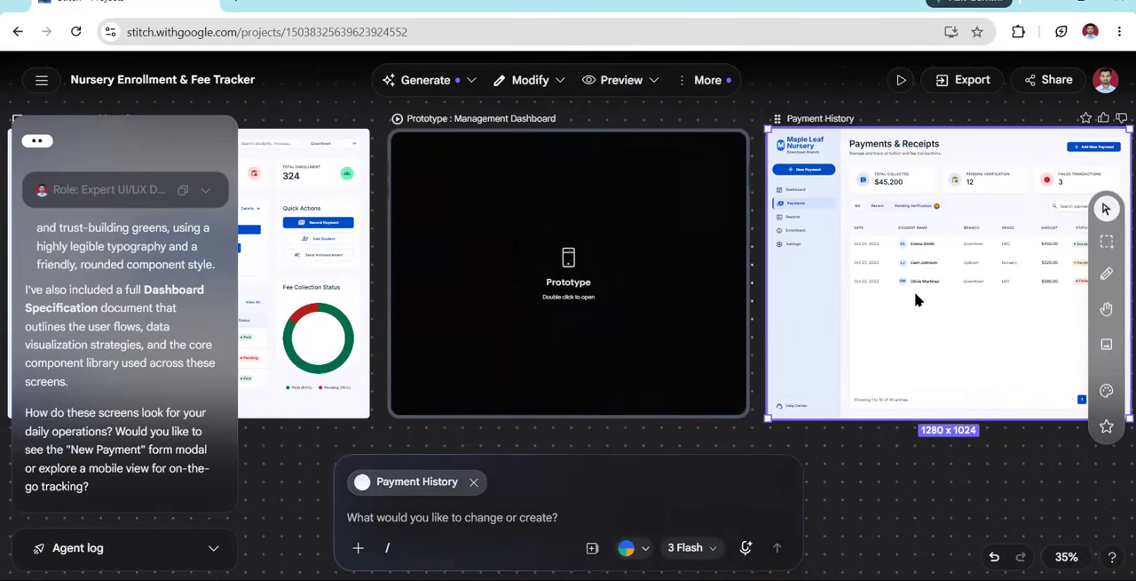
pyautogui.click(644, 81)
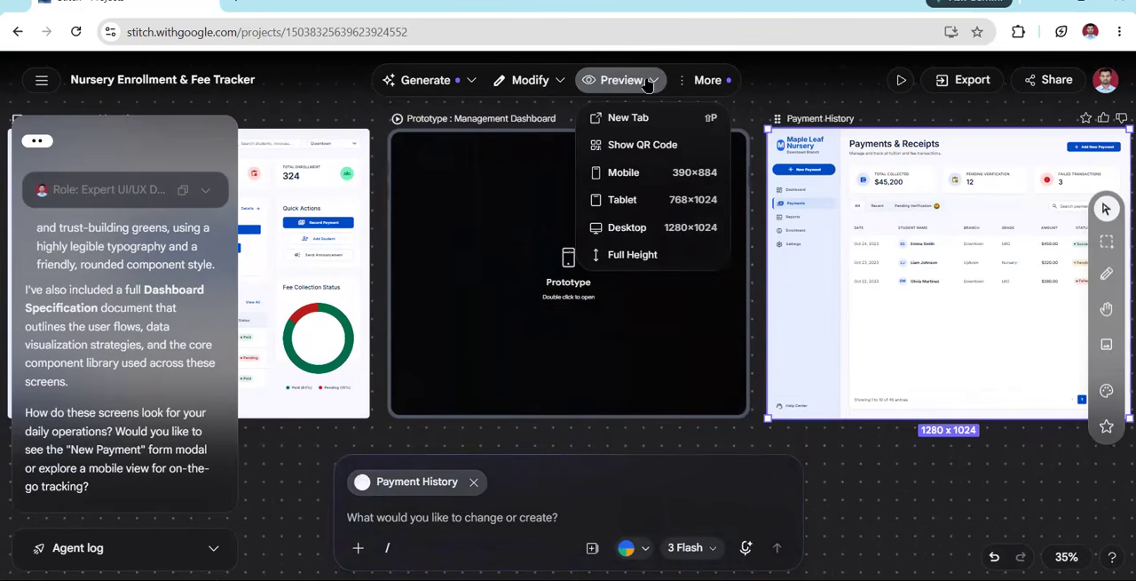
pyautogui.click(659, 174)
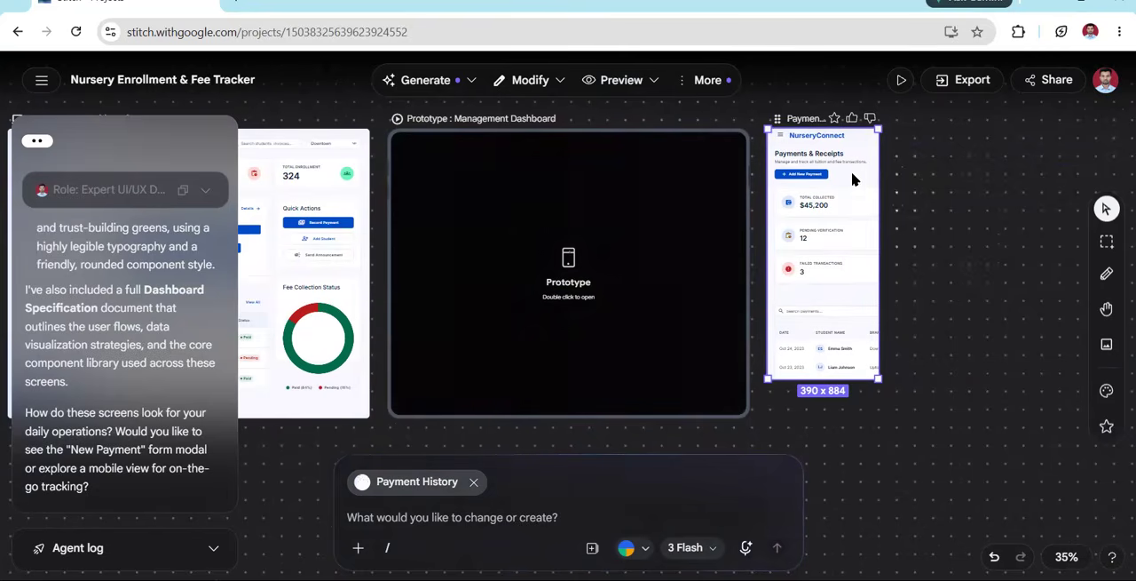
pyautogui.click(655, 81)
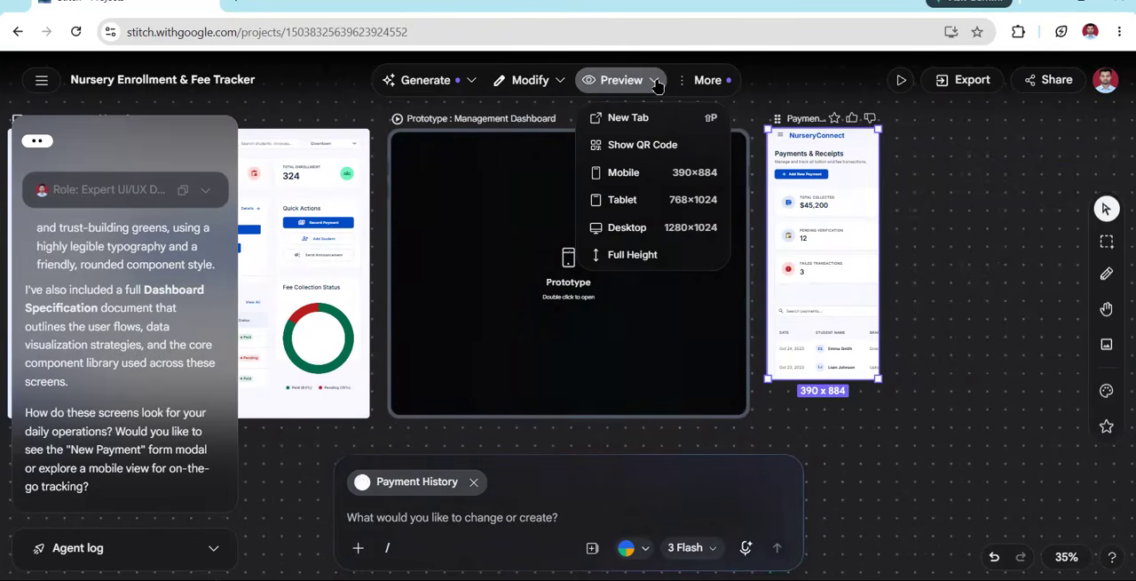
pyautogui.click(664, 224)
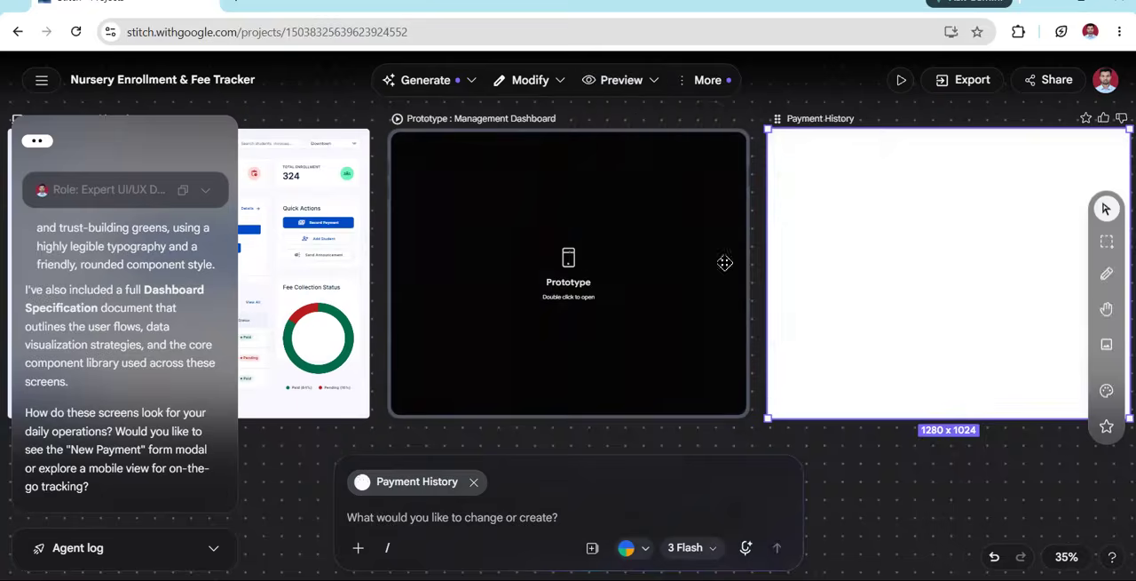
# Nudge the Management Dashboard prototype frame slightly toward the Payment History screen and deselect it
pyautogui.scroll(3, 809, 384)
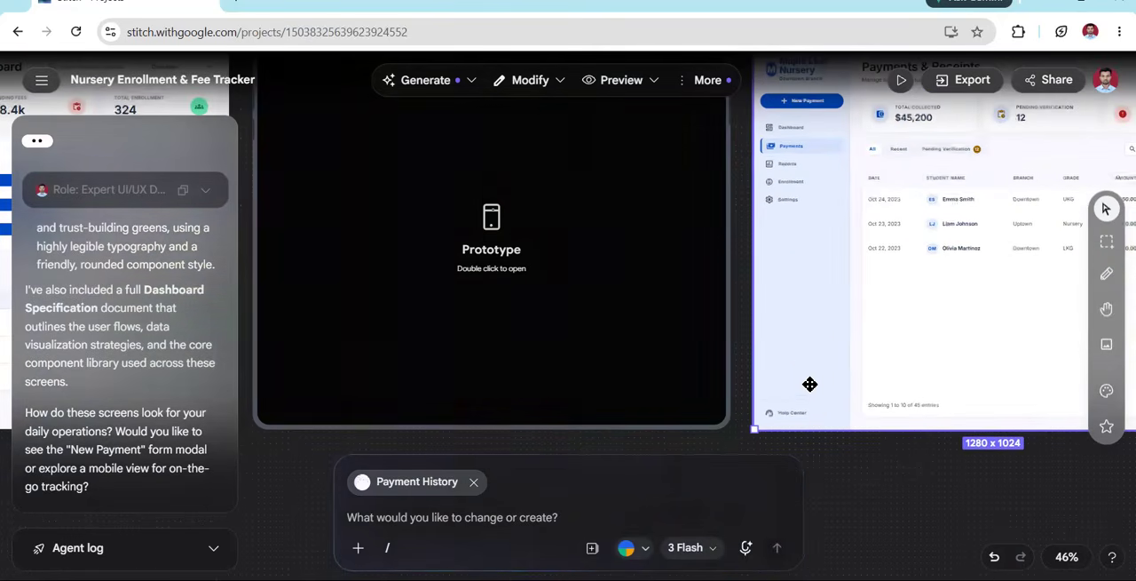
pyautogui.click(903, 537)
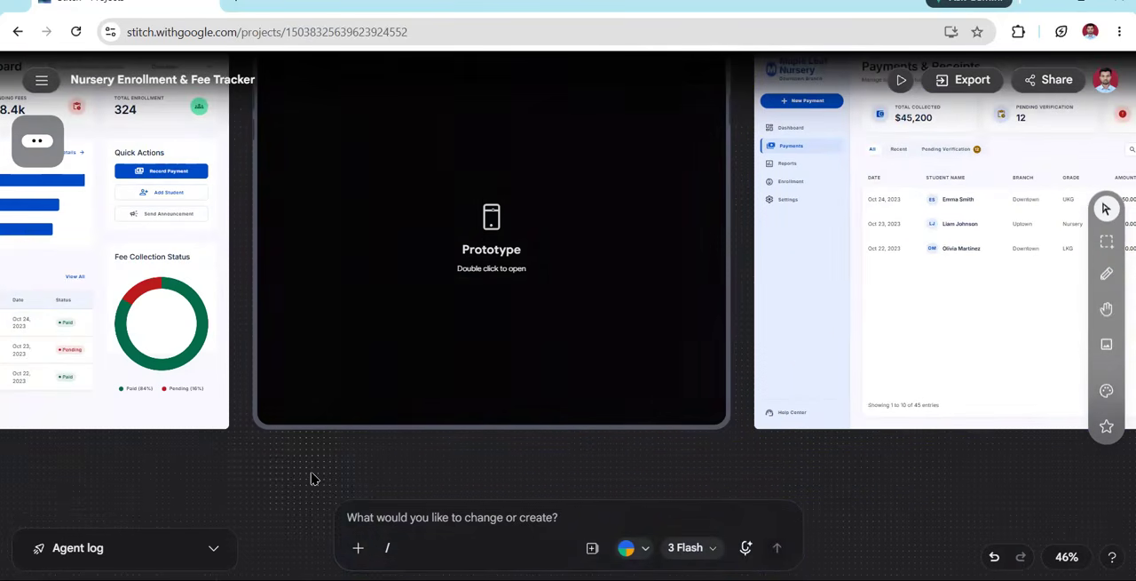
pyautogui.moveTo(311, 470); pyautogui.dragTo(271, 534)
pyautogui.click(304, 382)
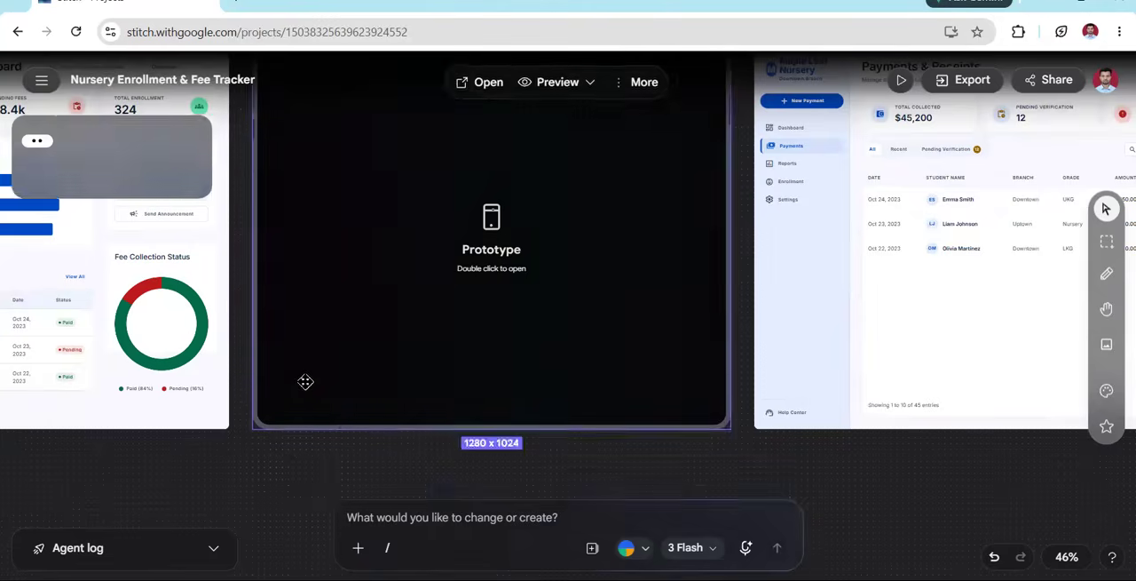
pyautogui.scroll(7, 305, 381)
pyautogui.scroll(-7, 304, 384)
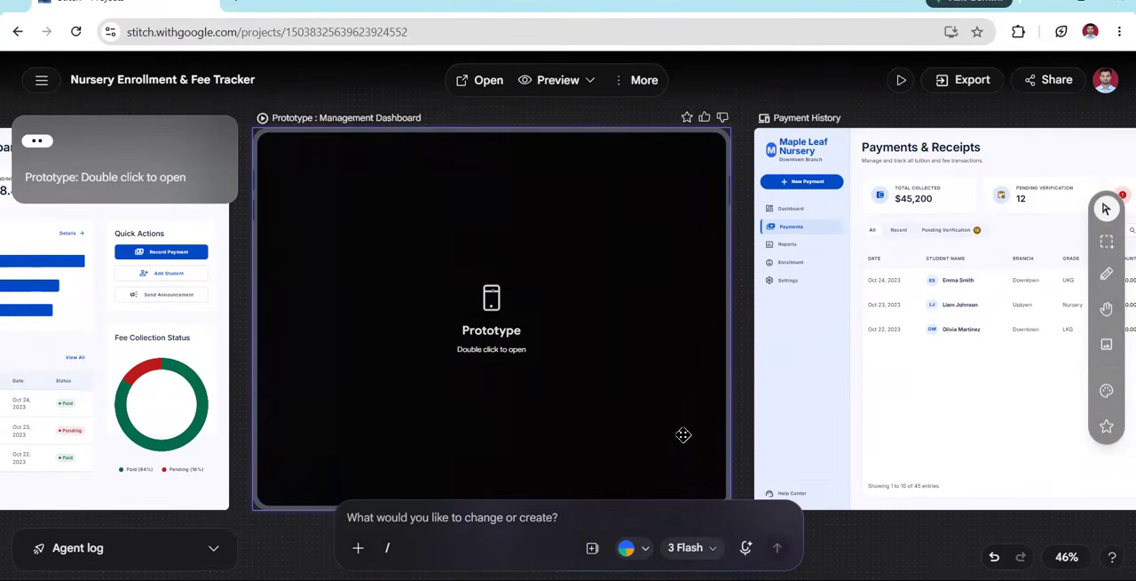
pyautogui.scroll(3, 706, 435)
pyautogui.scroll(-3, 706, 435)
pyautogui.press('Right')
pyautogui.press('Right')
pyautogui.press('Right')
pyautogui.press('Left')
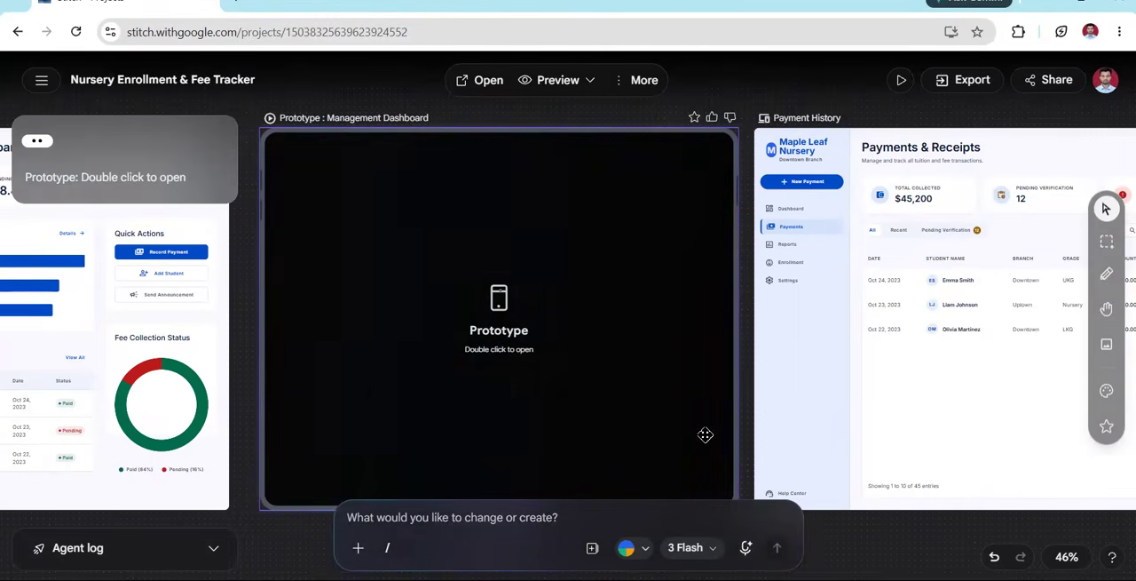
pyautogui.press('Escape')
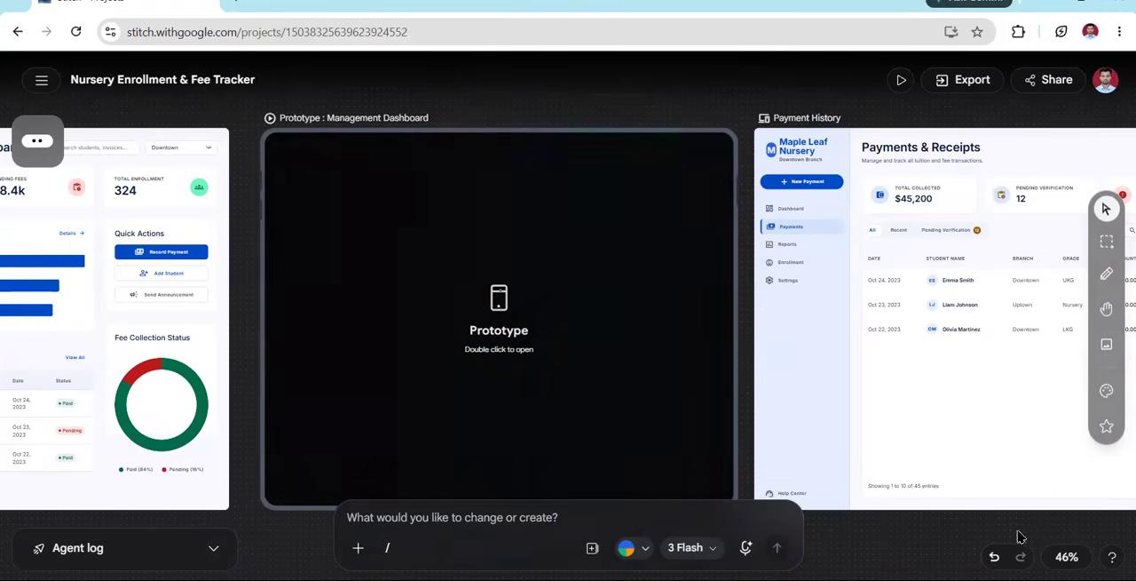
# Examine the Payment History screen's summary cards, payments table and option for adding a new payment
pyautogui.scroll(-2, 1012, 408)
pyautogui.scroll(2, 1012, 408)
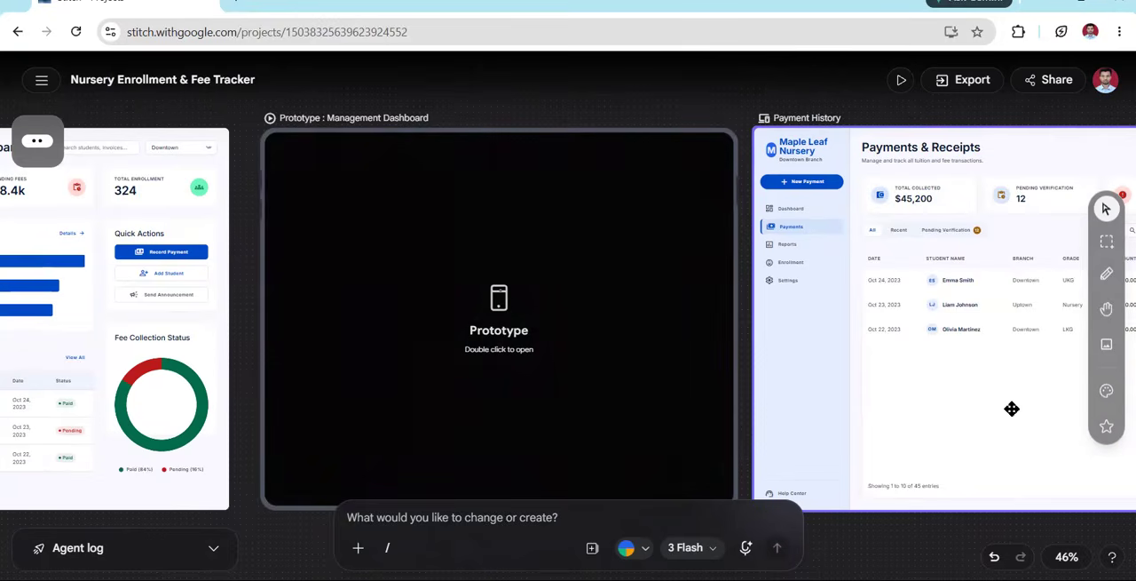
pyautogui.scroll(2, 1012, 409)
pyautogui.scroll(-2, 1012, 408)
pyautogui.press('alt')
pyautogui.hscroll(1, 1012, 408)
pyautogui.hscroll(3, 1012, 408)
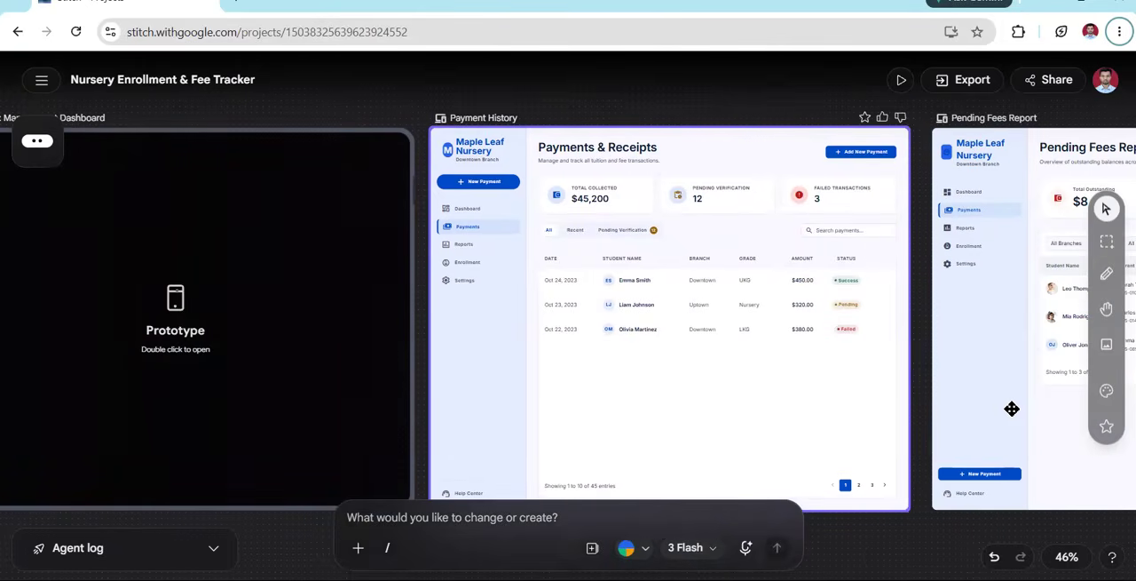
pyautogui.hscroll(2, 1012, 408)
pyautogui.hscroll(-5, 1012, 408)
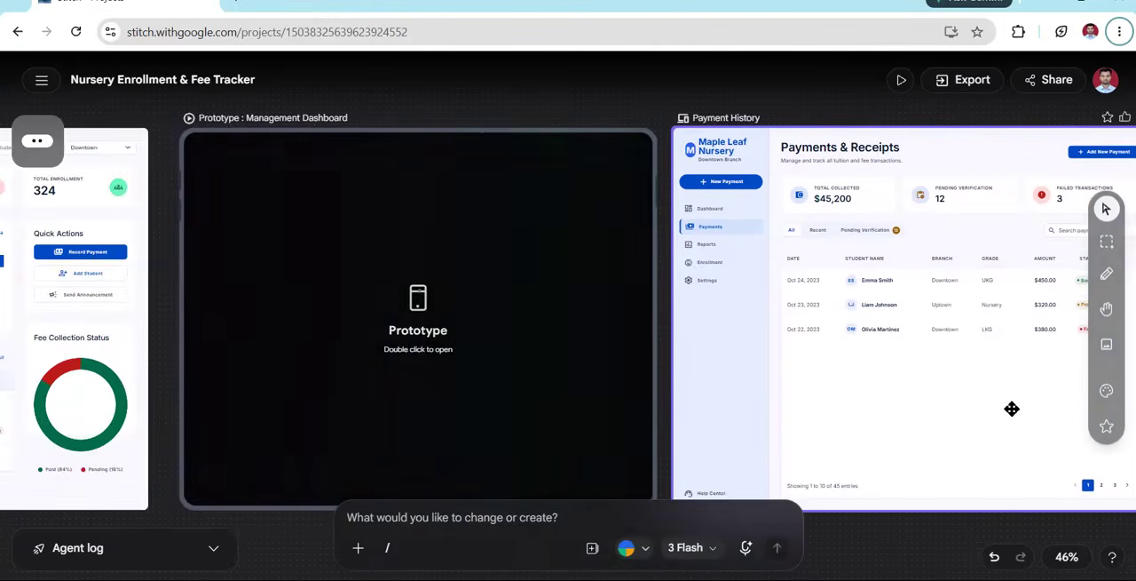
pyautogui.hscroll(3, 1012, 409)
pyautogui.scroll(-3, 1012, 408)
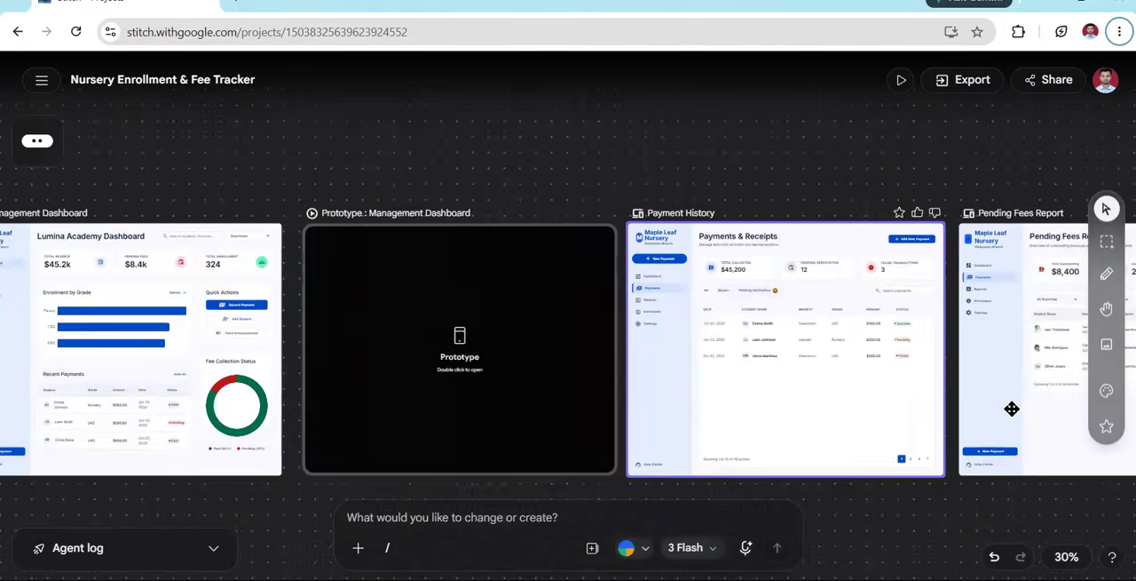
pyautogui.scroll(3, 1012, 408)
pyautogui.scroll(3, 1012, 408)
pyautogui.scroll(-5, 1012, 408)
pyautogui.scroll(2, 1012, 408)
pyautogui.scroll(1, 1012, 408)
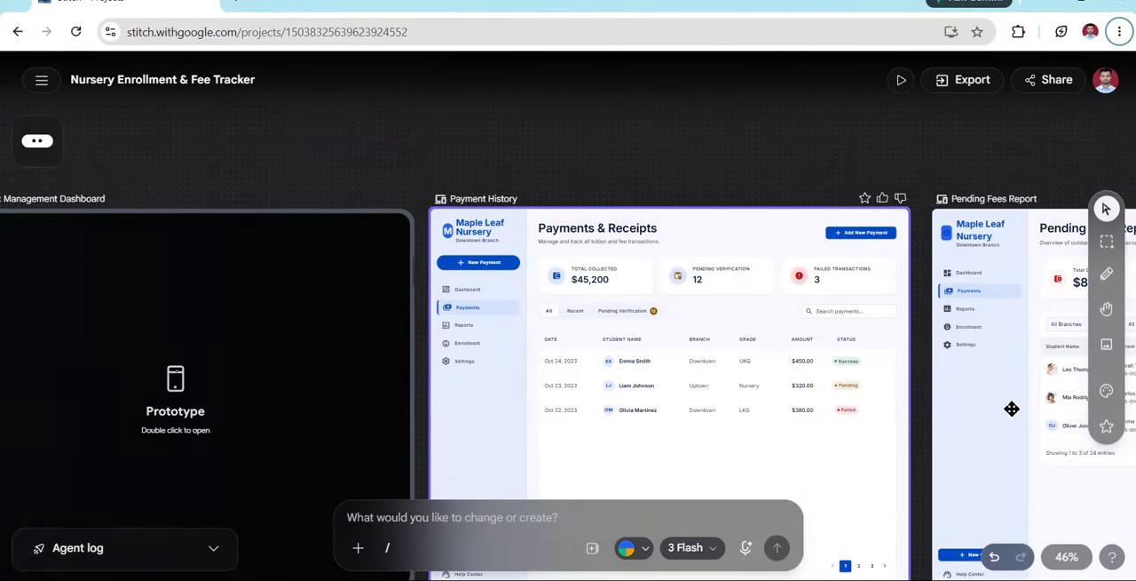
pyautogui.hscroll(-2, 1012, 409)
pyautogui.hscroll(5, 1012, 408)
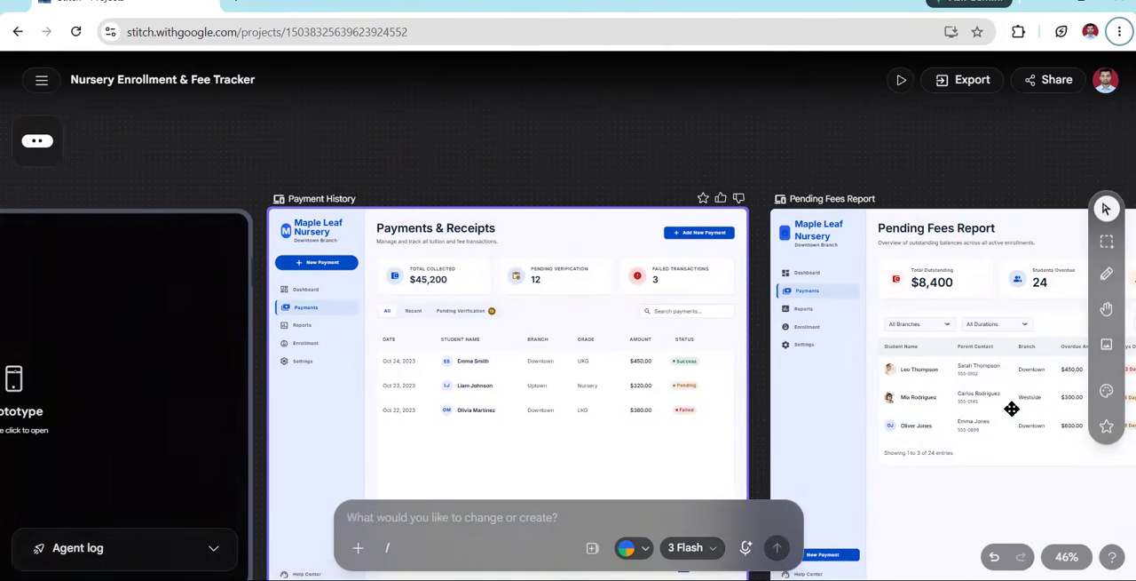
pyautogui.scroll(2, 1012, 409)
pyautogui.hscroll(1, 666, 384)
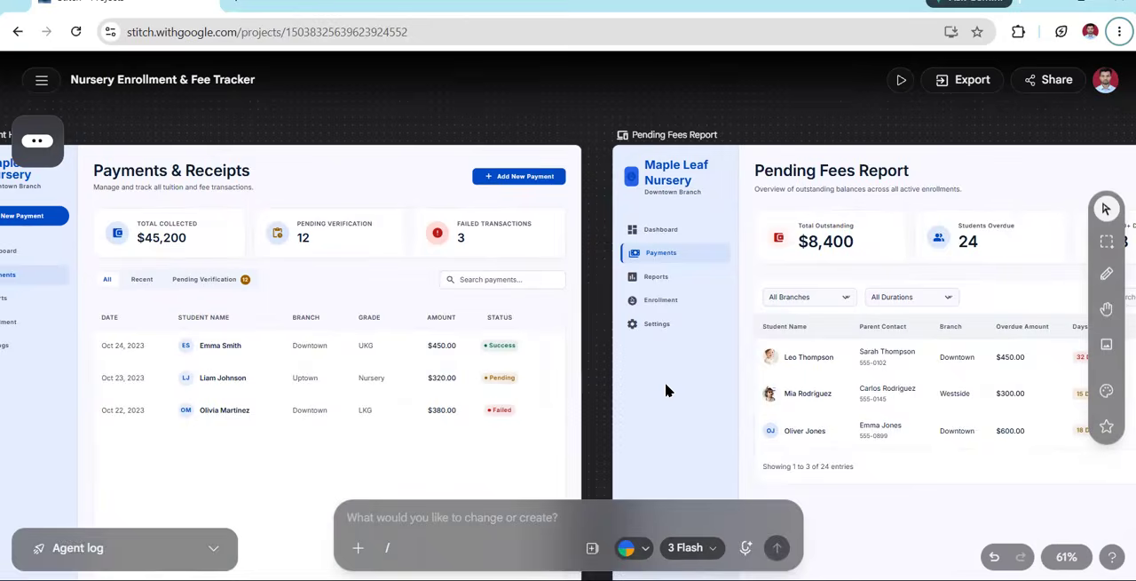
pyautogui.hscroll(-2, 666, 384)
pyautogui.hscroll(-1, 665, 381)
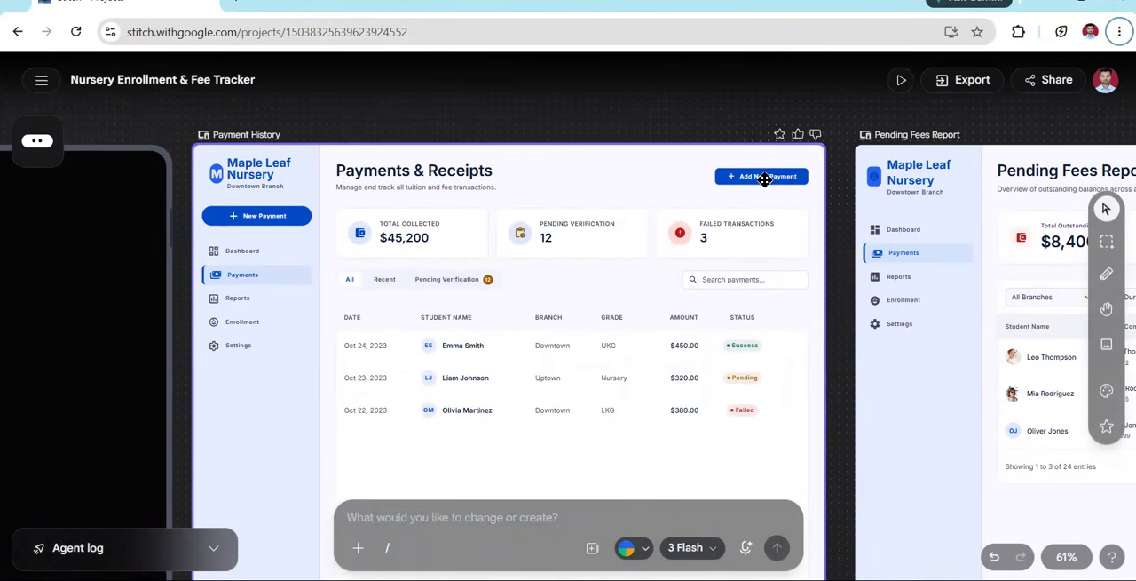
# Examine the Pending Fees Report's summary cards, filters and overdue table, and remove Payment History from the prompt's context
pyautogui.click(801, 271)
pyautogui.hscroll(4, 888, 377)
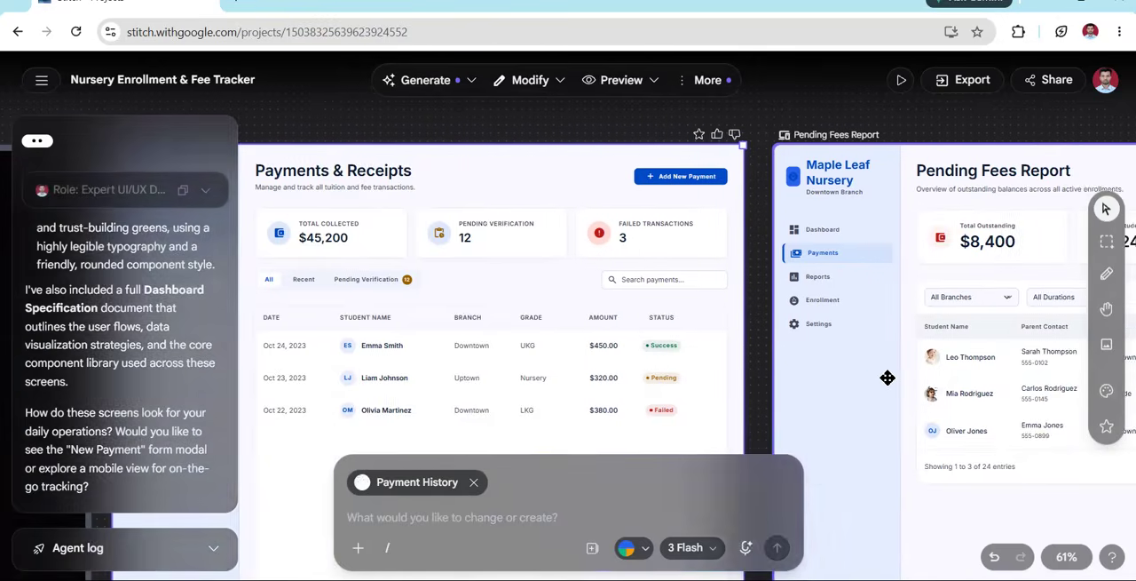
pyautogui.hscroll(2, 887, 377)
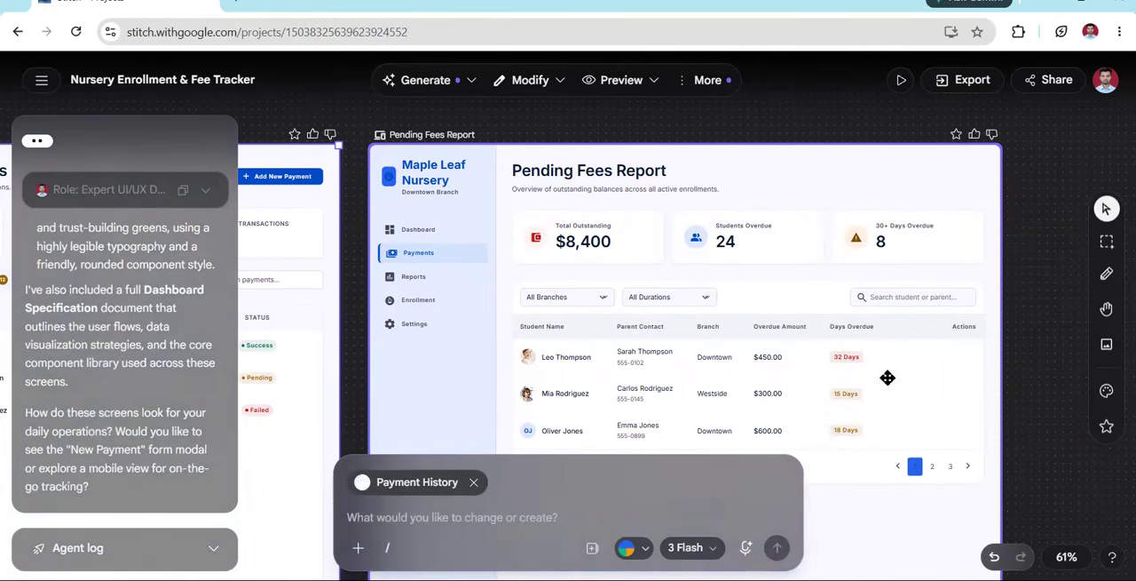
pyautogui.scroll(-2, 888, 378)
pyautogui.scroll(2, 887, 379)
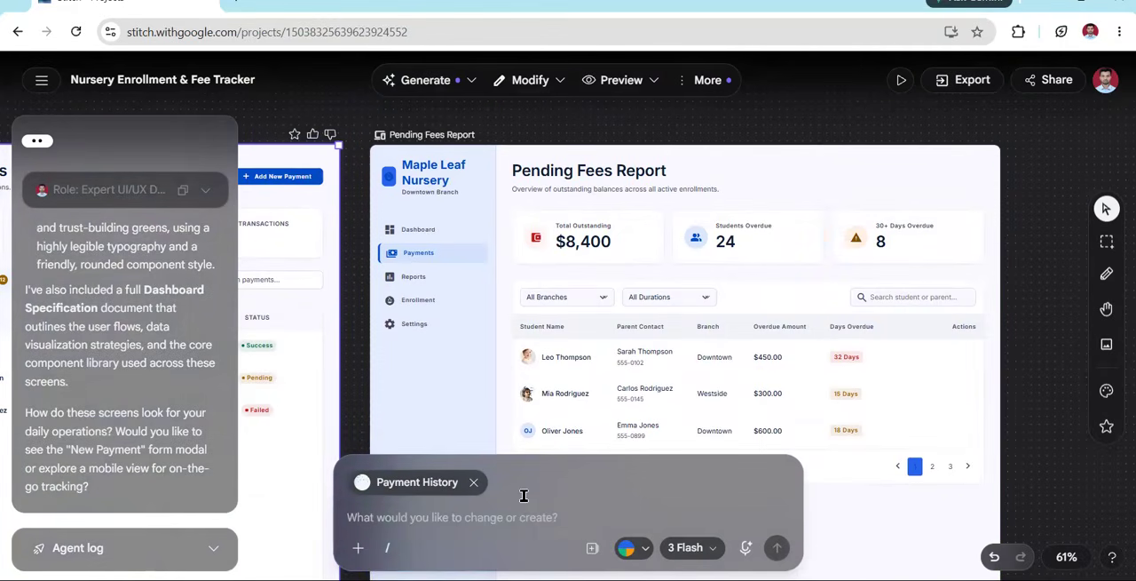
pyautogui.click(473, 482)
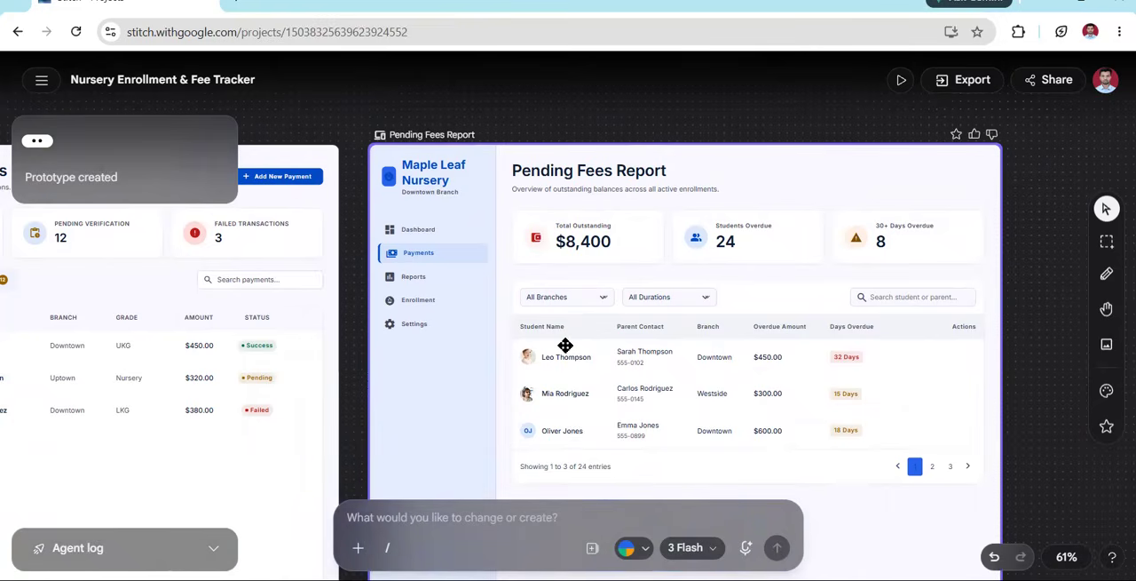
pyautogui.scroll(-5, 565, 345)
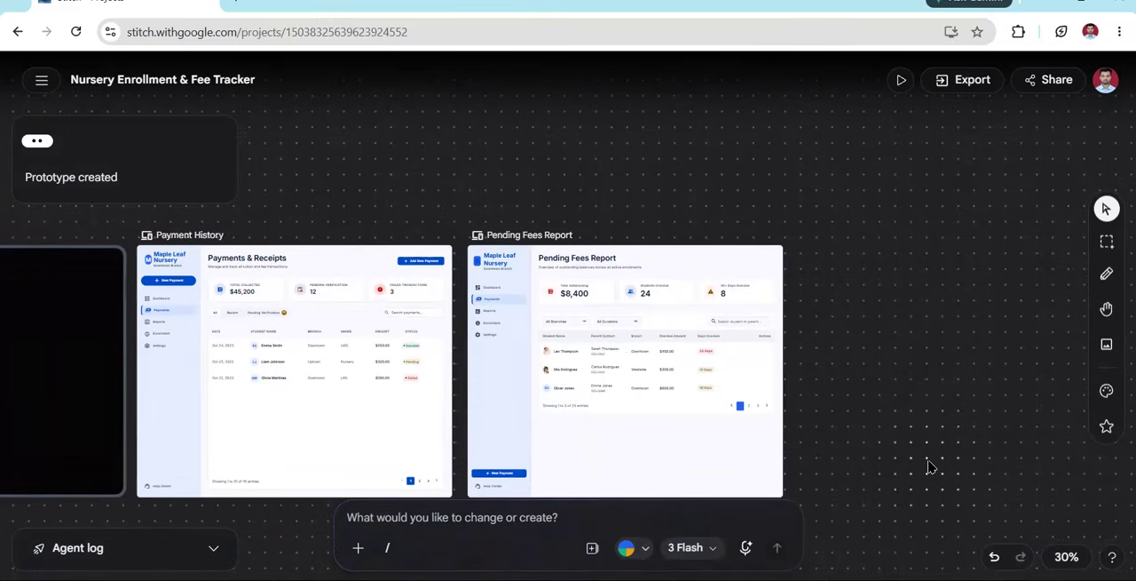
pyautogui.hscroll(2, 928, 464)
pyautogui.hscroll(-8, 928, 464)
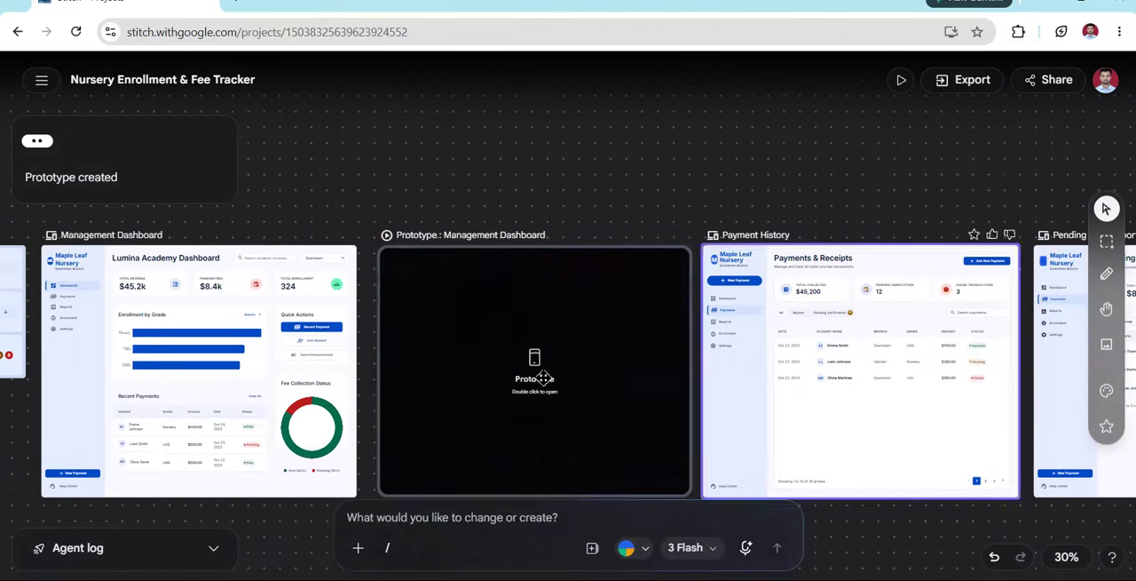
# Delete the Management Dashboard prototype frame from the canvas
pyautogui.click(550, 355)
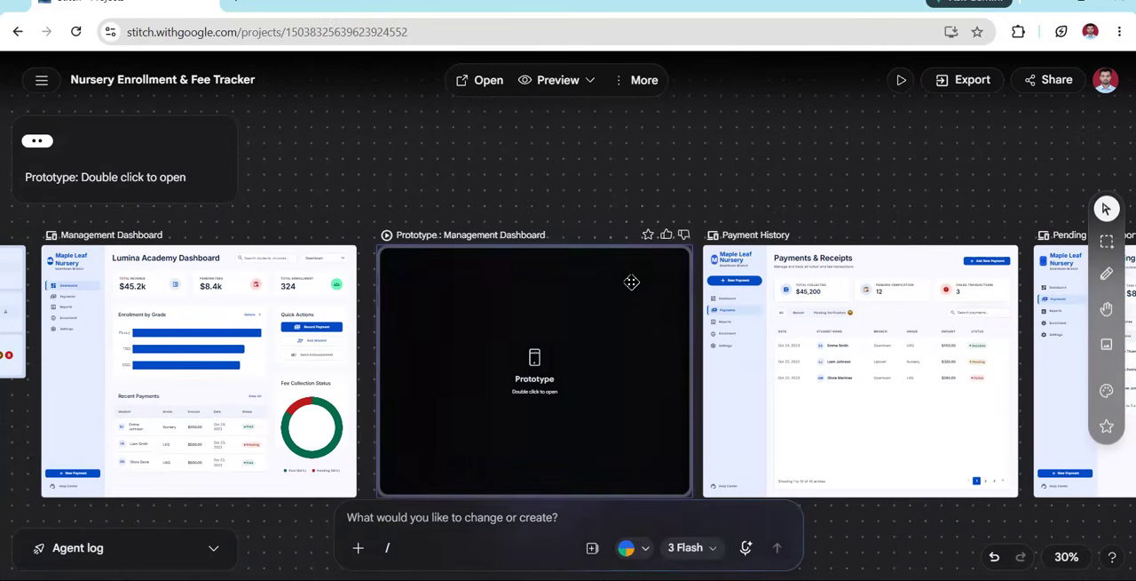
pyautogui.click(619, 81)
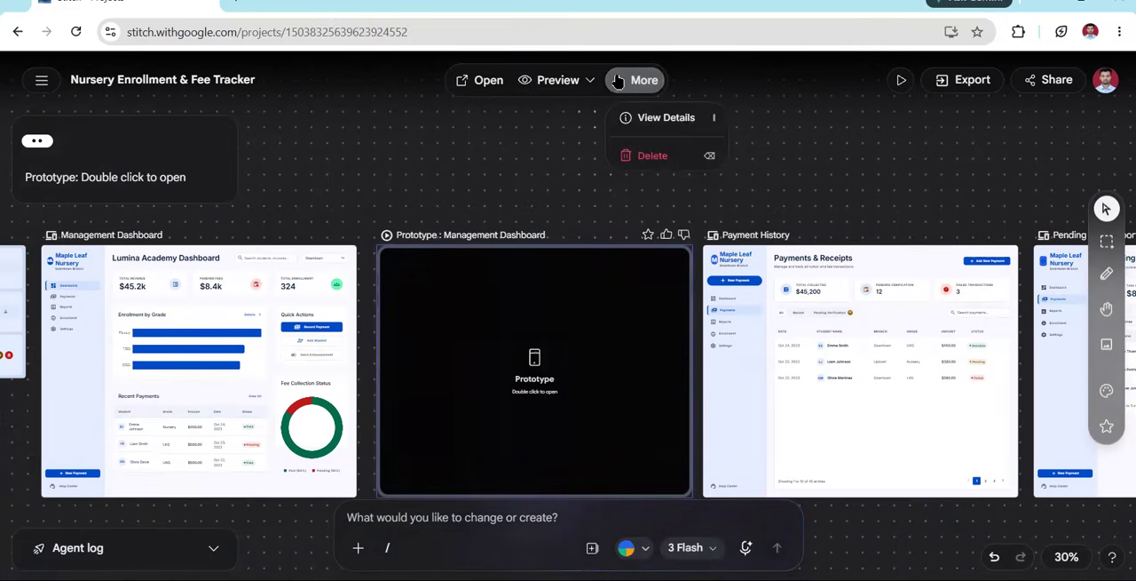
pyautogui.click(670, 161)
pyautogui.click(598, 302)
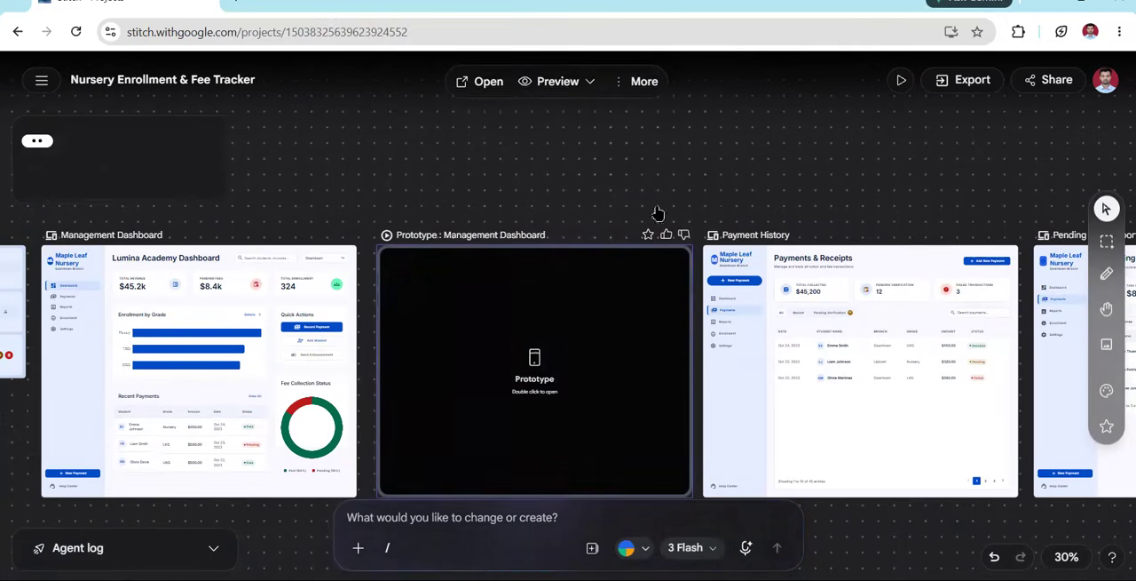
pyautogui.click(619, 81)
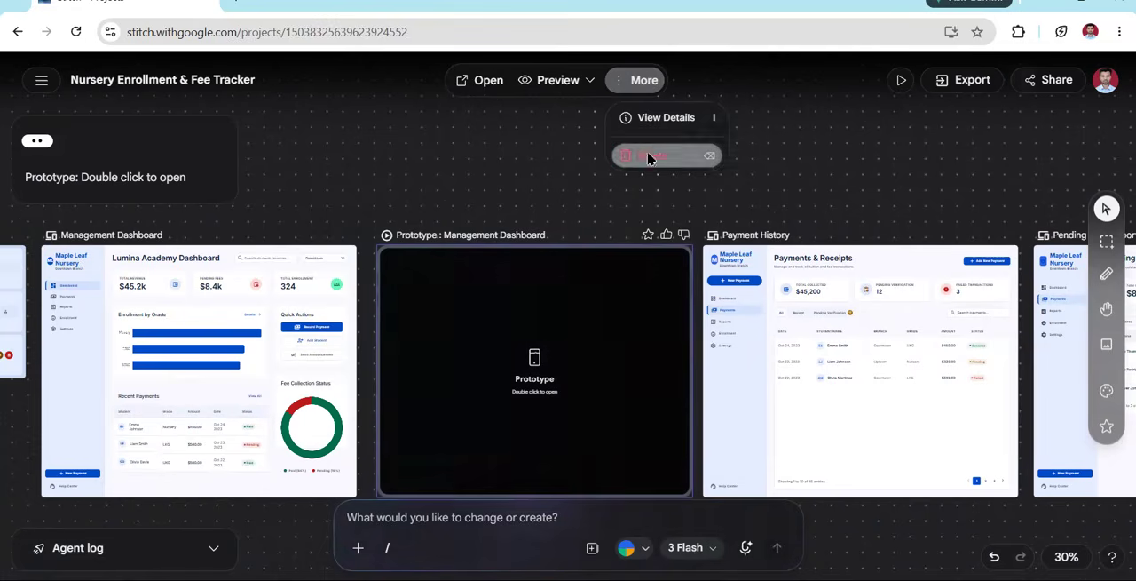
pyautogui.click(647, 156)
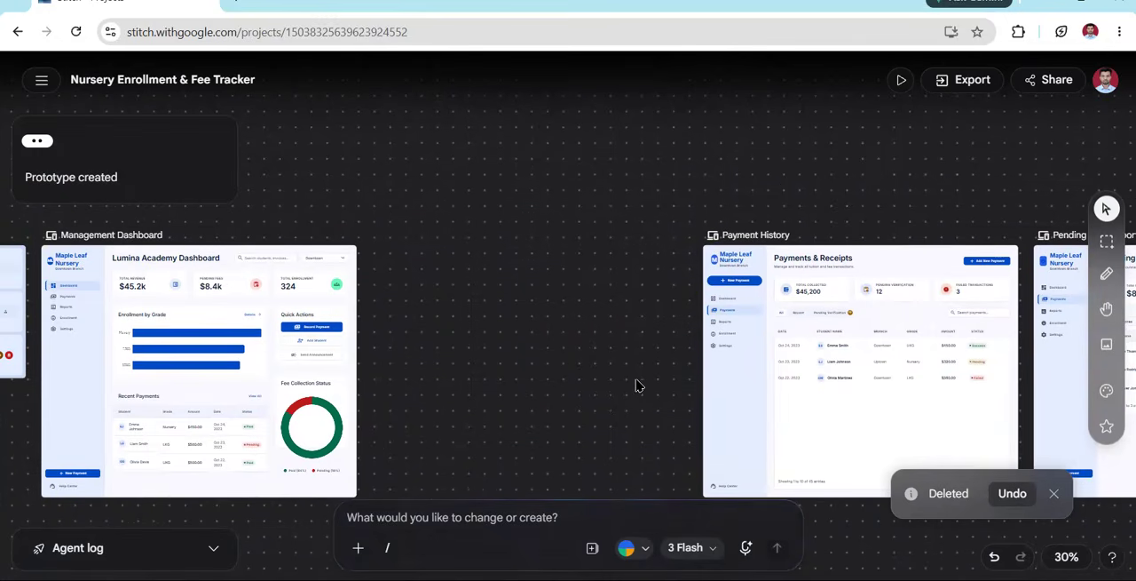
# Review the export formats for the Management Dashboard screen and try choosing MCP
pyautogui.click(969, 81)
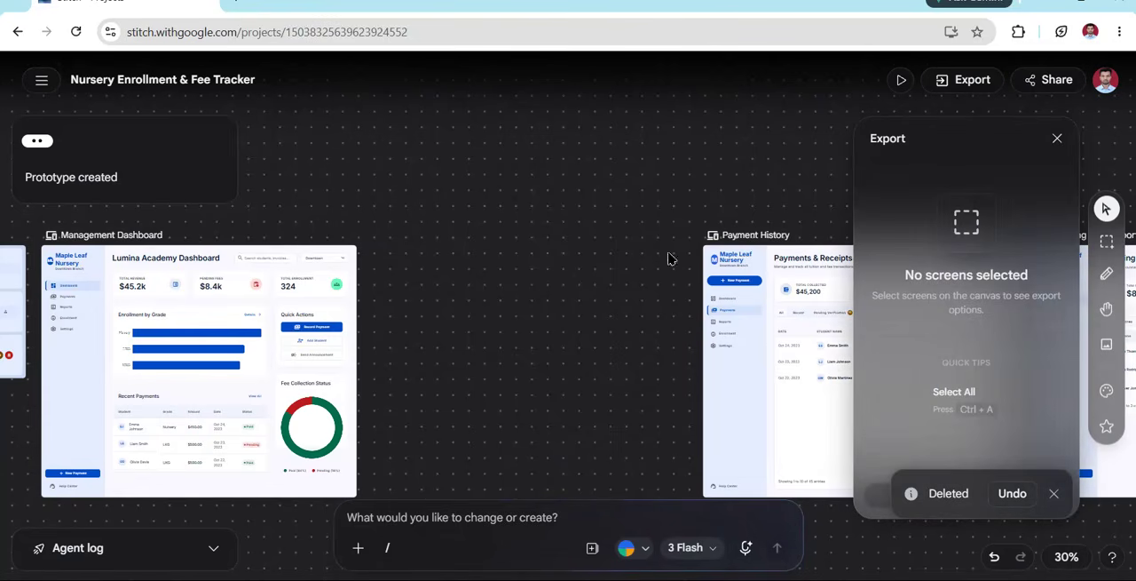
pyautogui.click(223, 293)
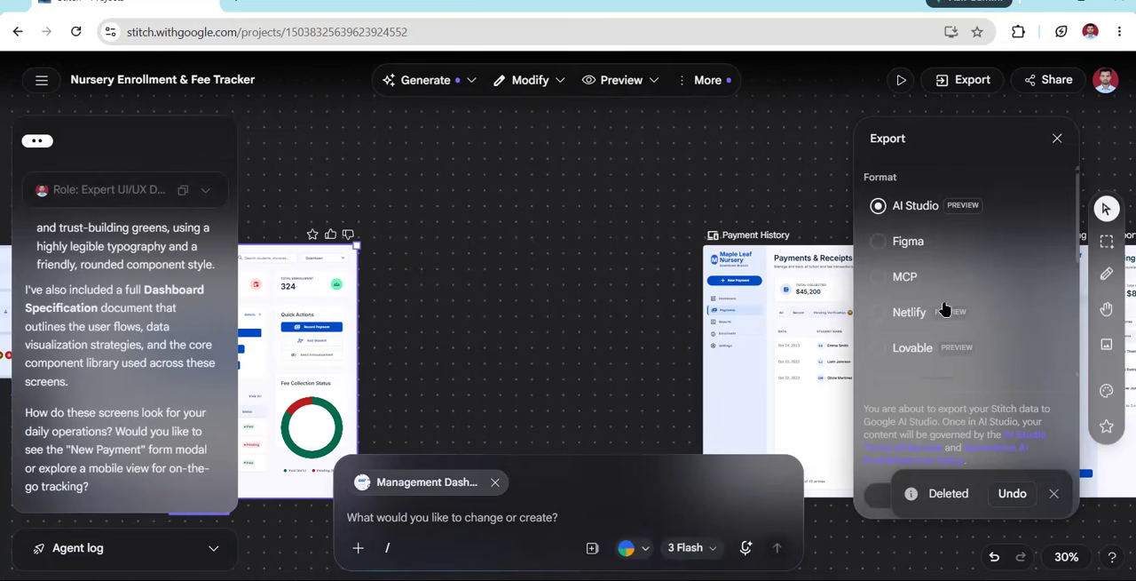
pyautogui.scroll(-5, 944, 308)
pyautogui.scroll(4, 946, 306)
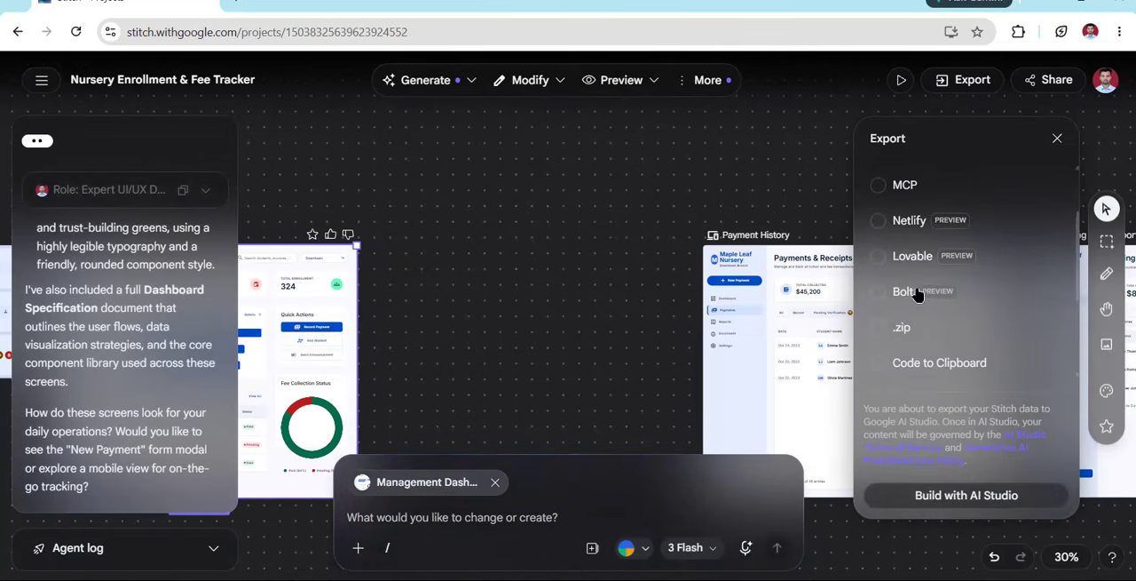
pyautogui.scroll(2, 935, 265)
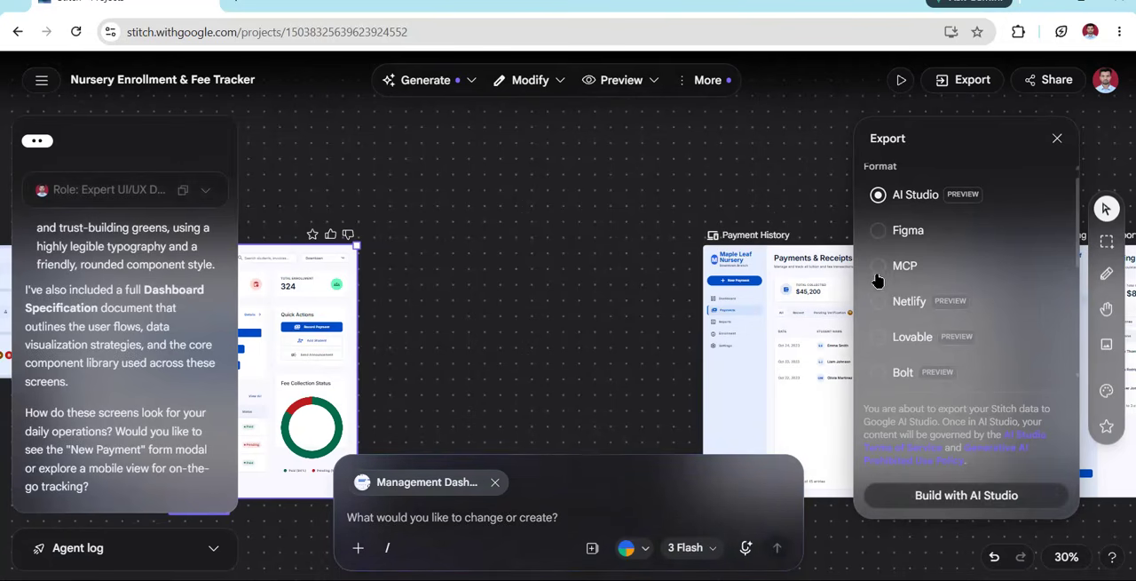
pyautogui.click(877, 267)
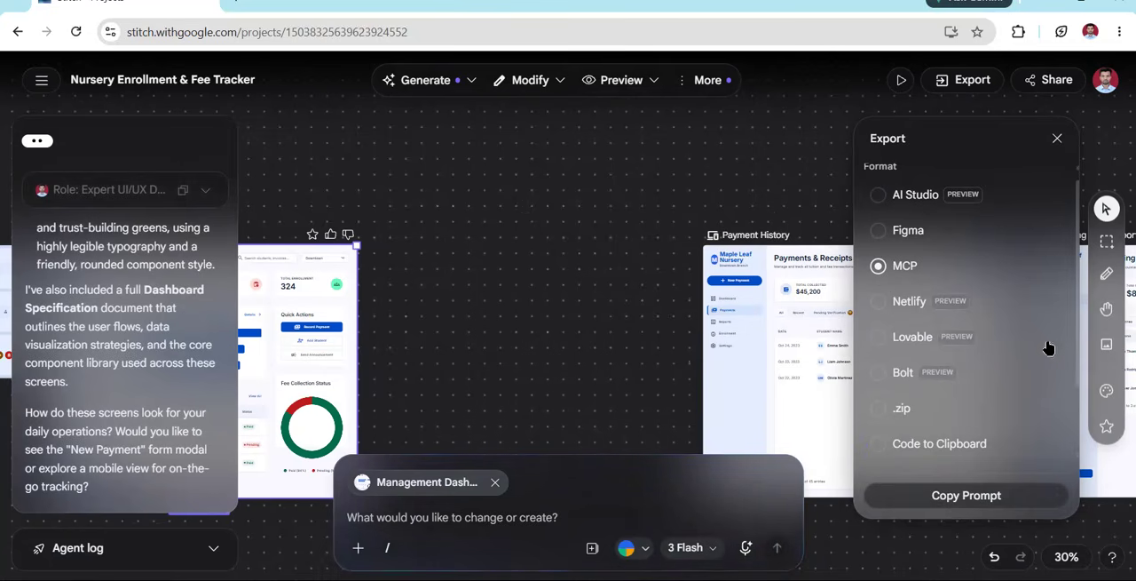
pyautogui.click(357, 351)
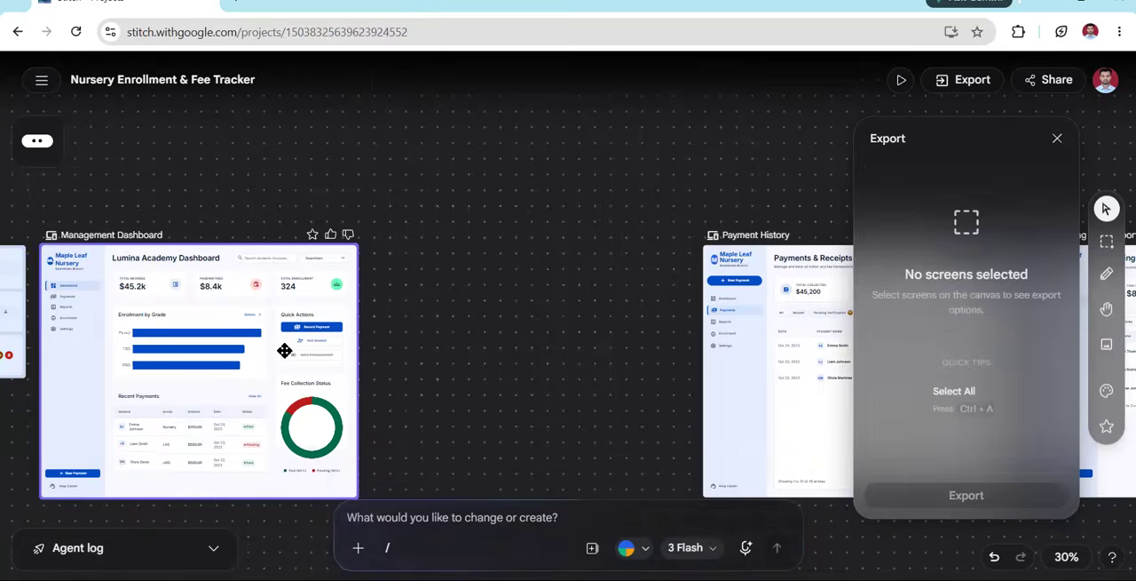
# Export the Management Dashboard screen in the AI Studio format, opening it as a new app build in Google AI Studio
pyautogui.scroll(3, 286, 347)
pyautogui.hscroll(-3, 448, 355)
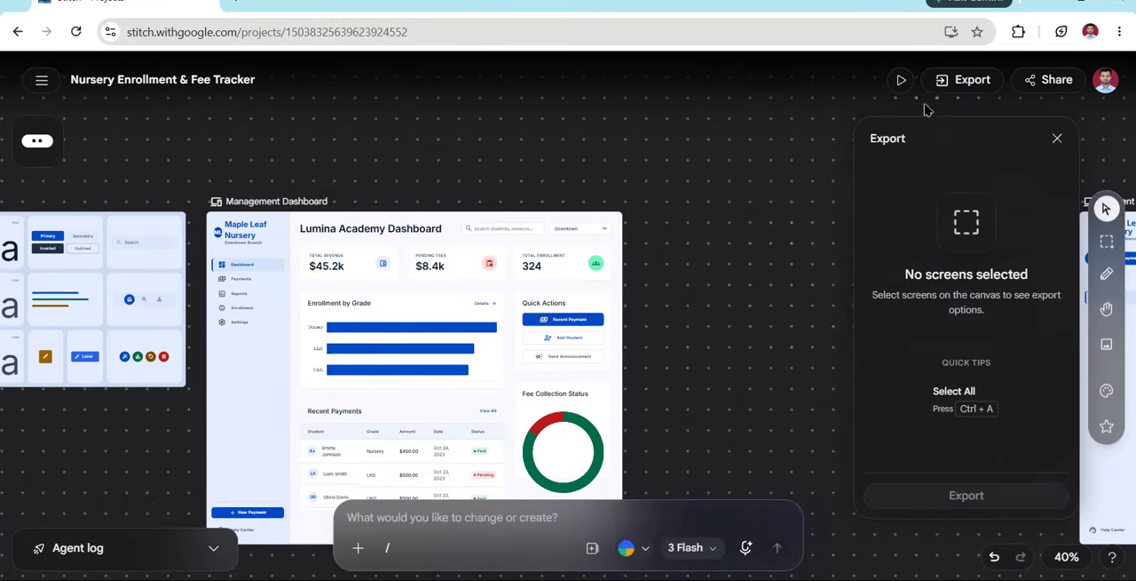
pyautogui.click(960, 80)
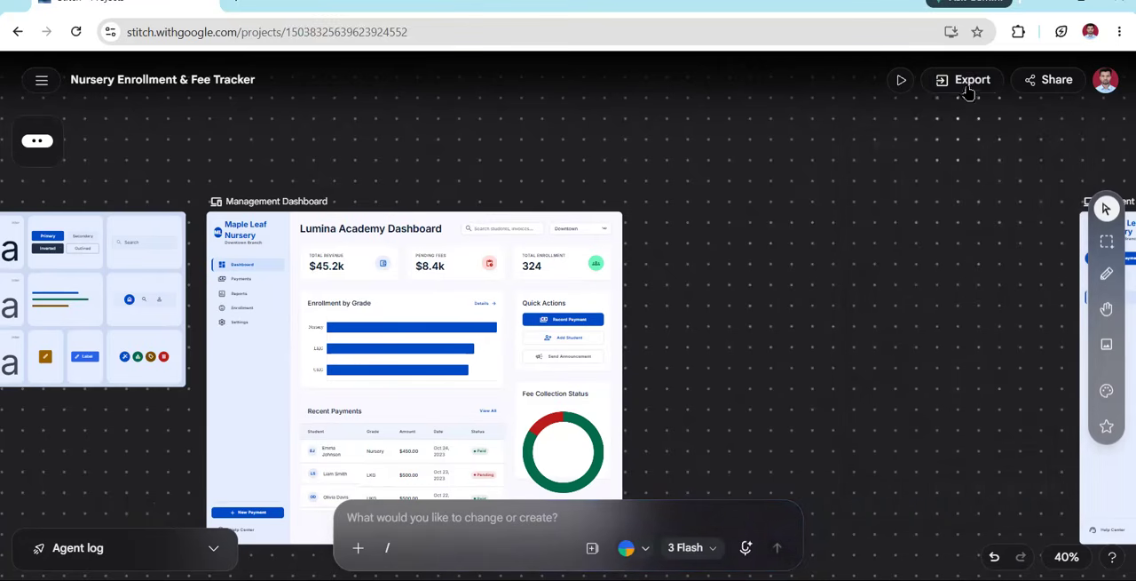
pyautogui.click(967, 87)
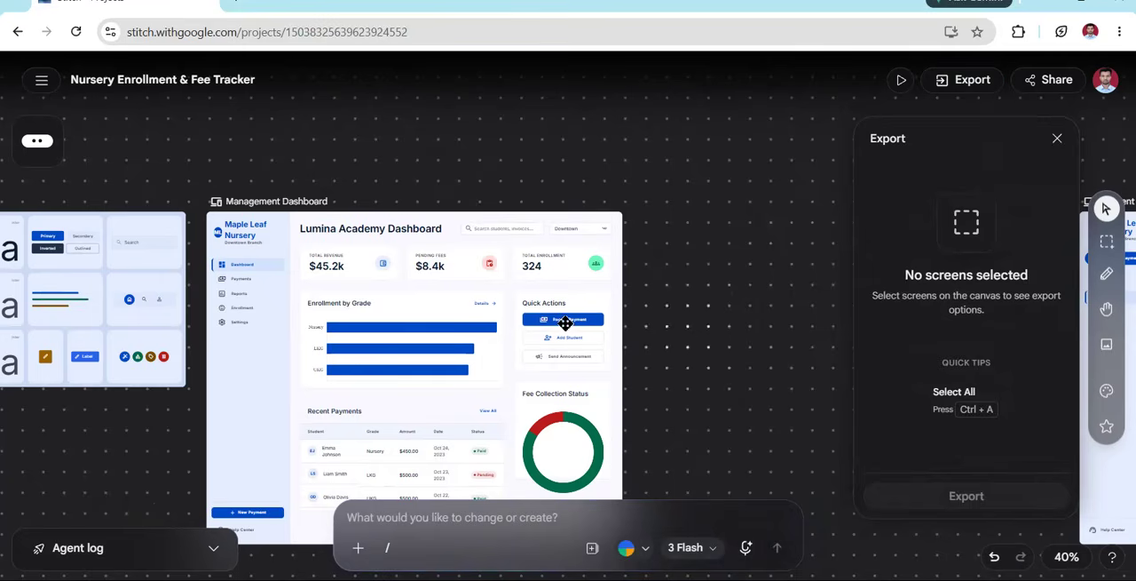
pyautogui.click(566, 323)
pyautogui.scroll(-3, 957, 310)
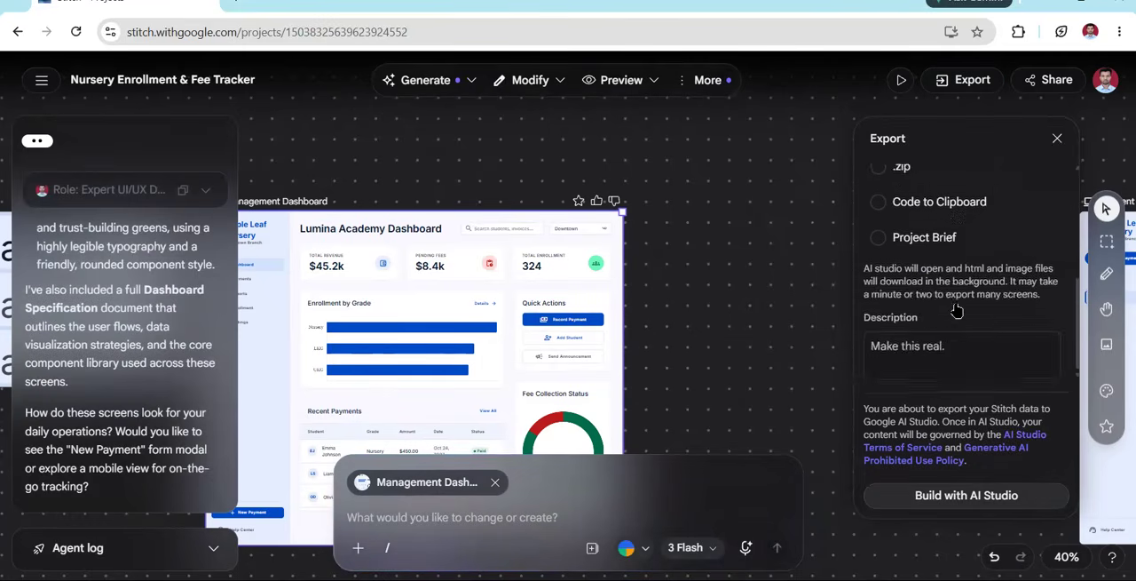
pyautogui.scroll(3, 957, 310)
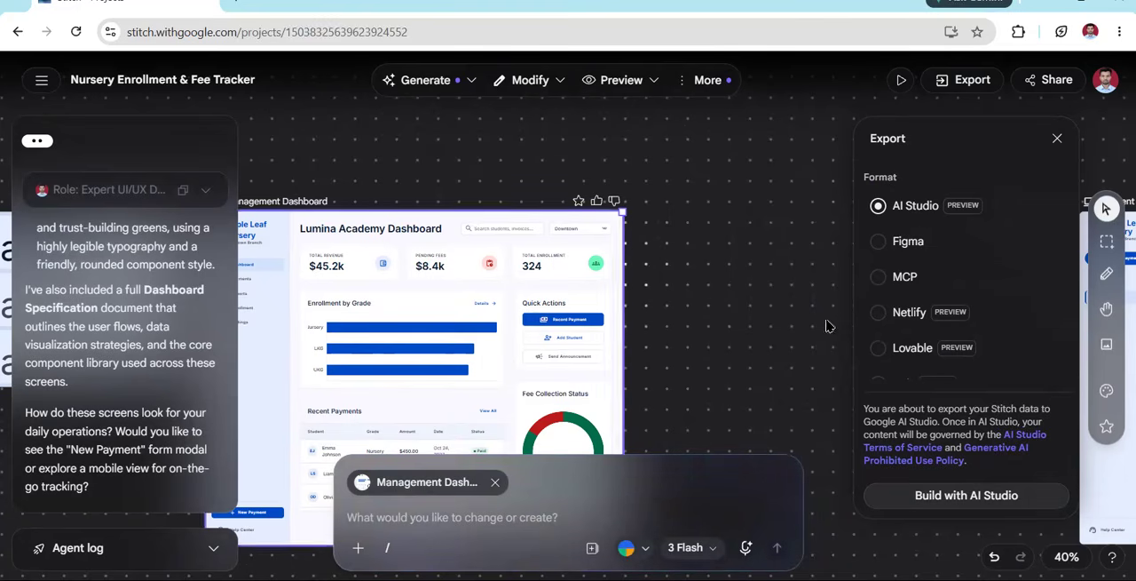
pyautogui.scroll(-2, 905, 311)
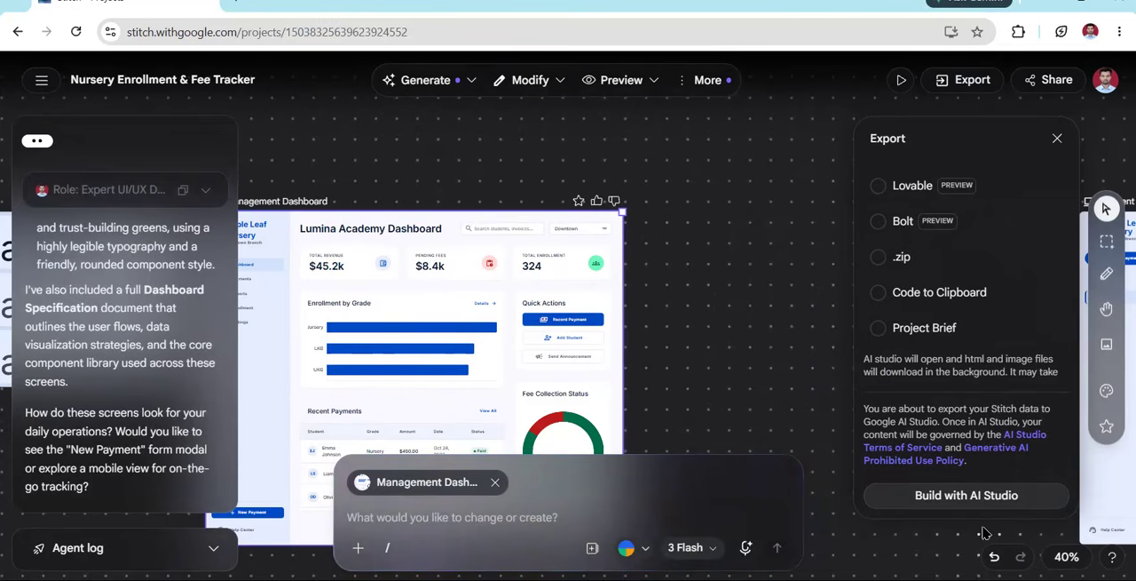
pyautogui.click(976, 497)
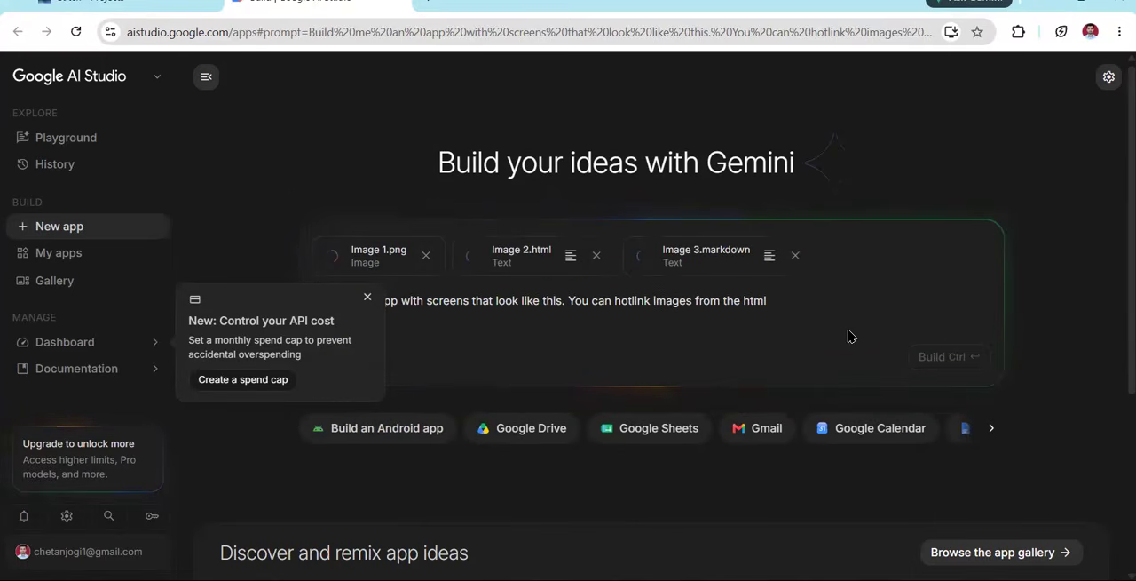
# Dismiss the API spend cap notice and append "- create these design with html and css" to the app prompt
pyautogui.click(368, 297)
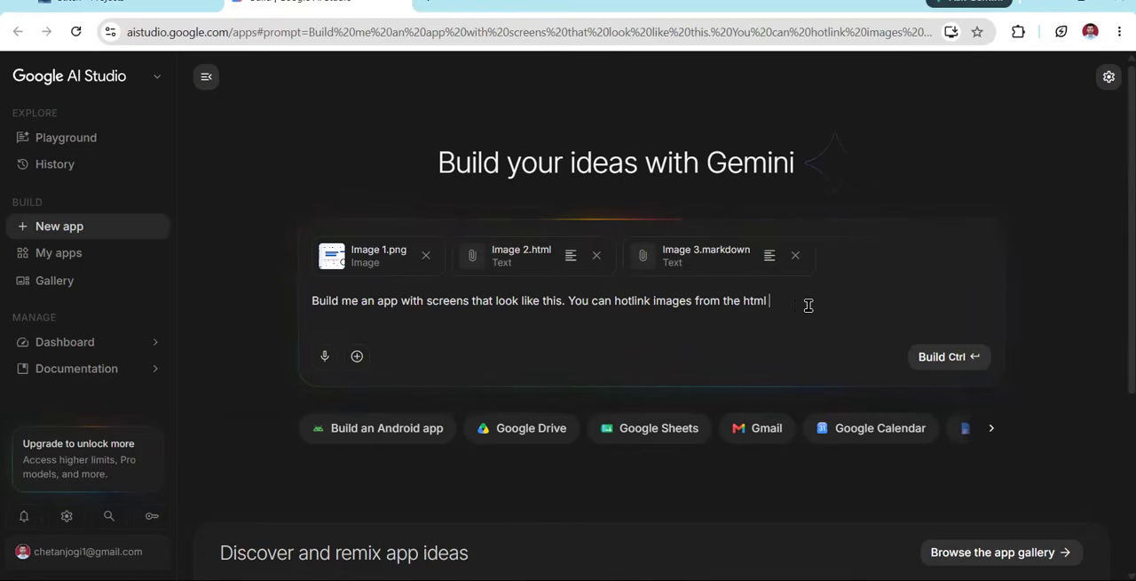
pyautogui.write('ctrl')
pyautogui.press('BackSpace')
pyautogui.press('BackSpace')
pyautogui.press('BackSpace')
pyautogui.write('reate t')
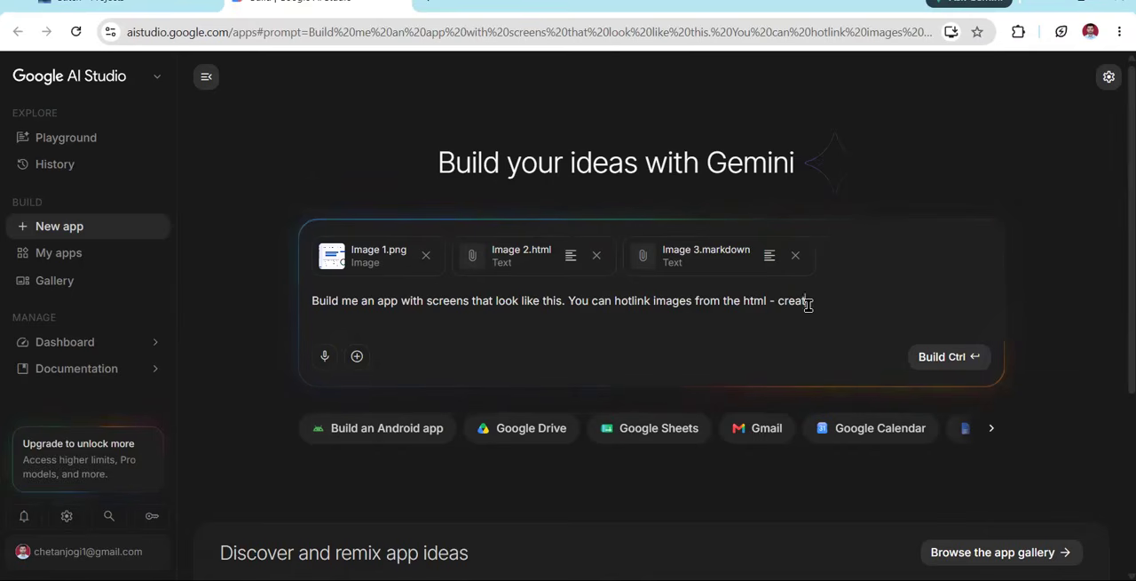
pyautogui.write('hse desi')
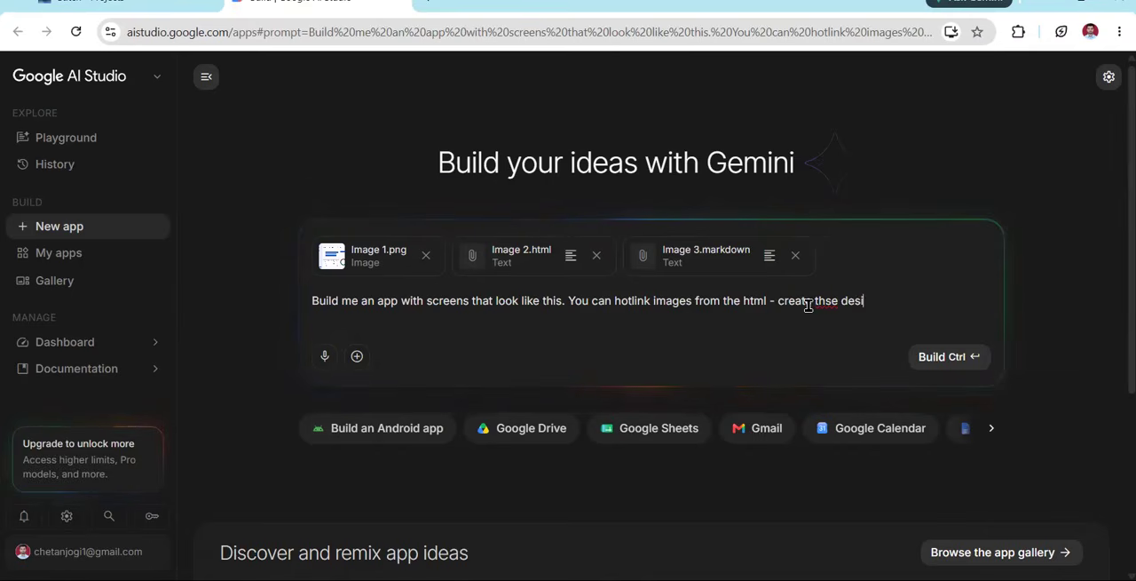
pyautogui.write('gn with html')
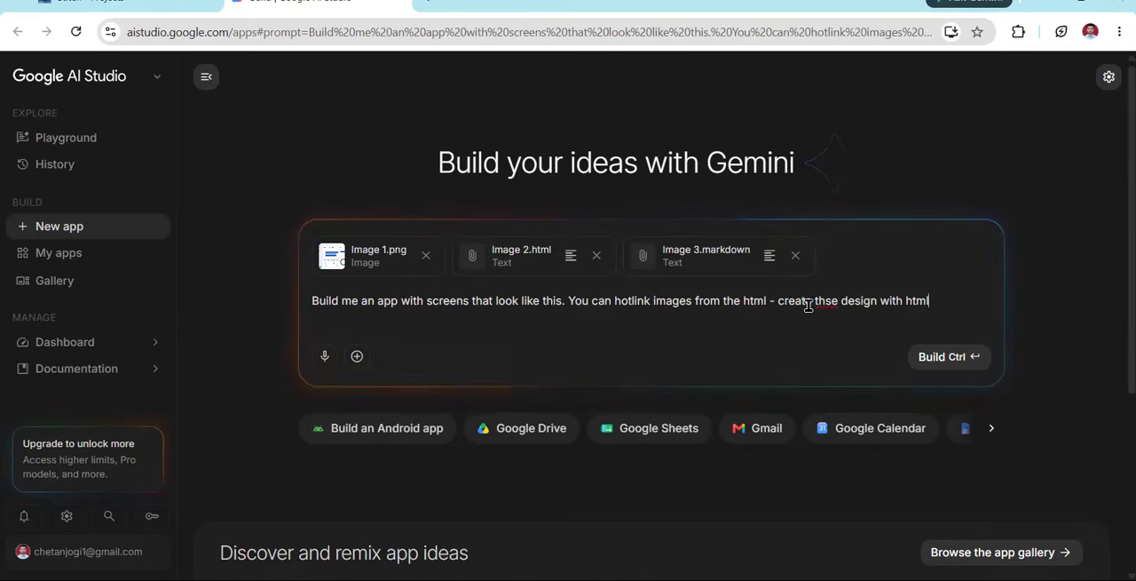
pyautogui.write(' and css')
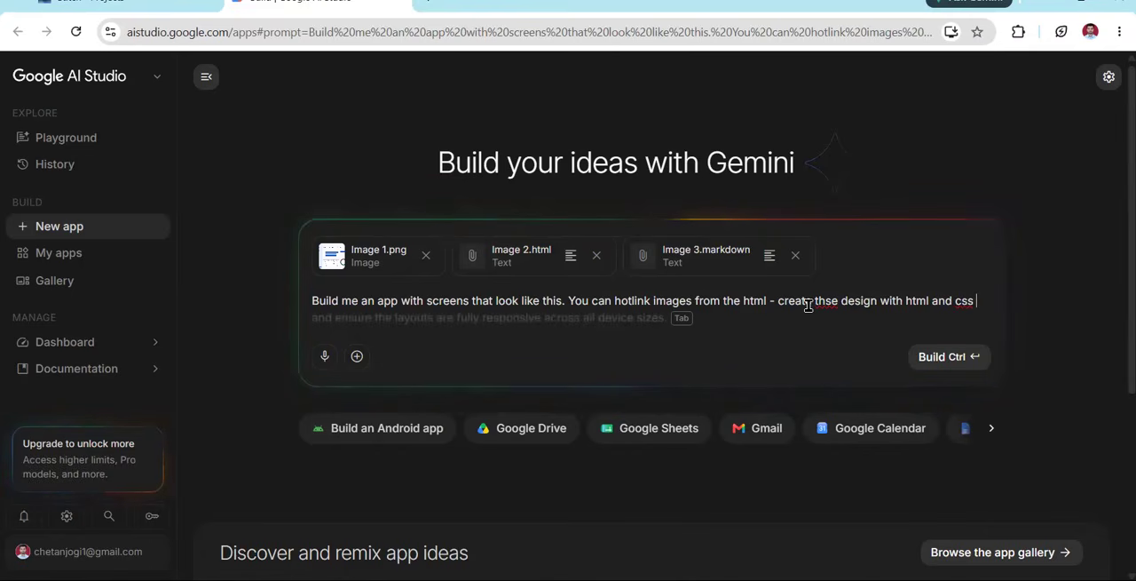
pyautogui.click(825, 302)
pyautogui.write('e')
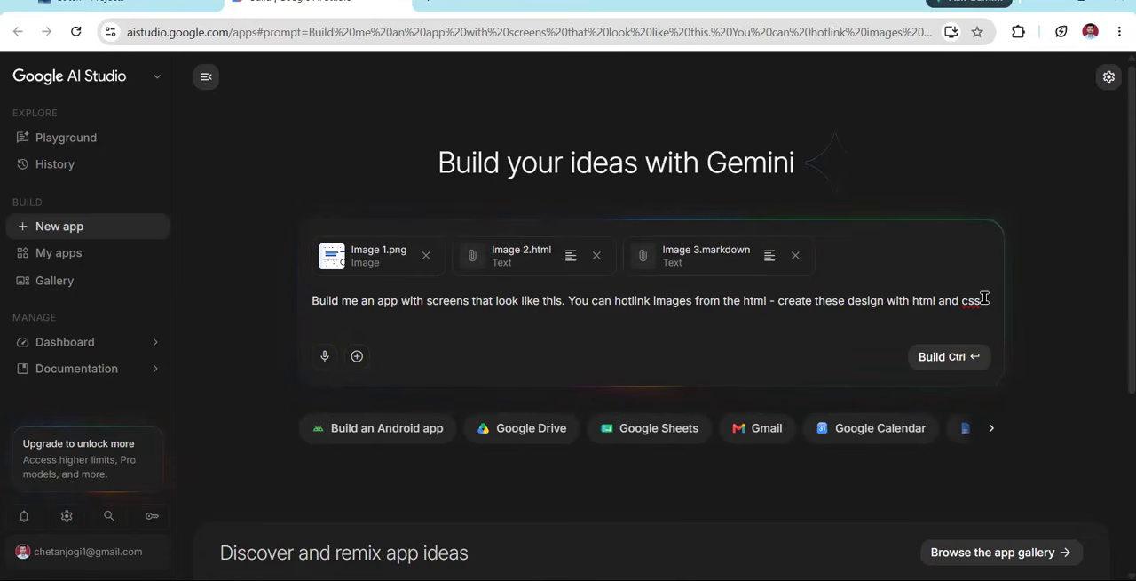
pyautogui.write('lets usee b')
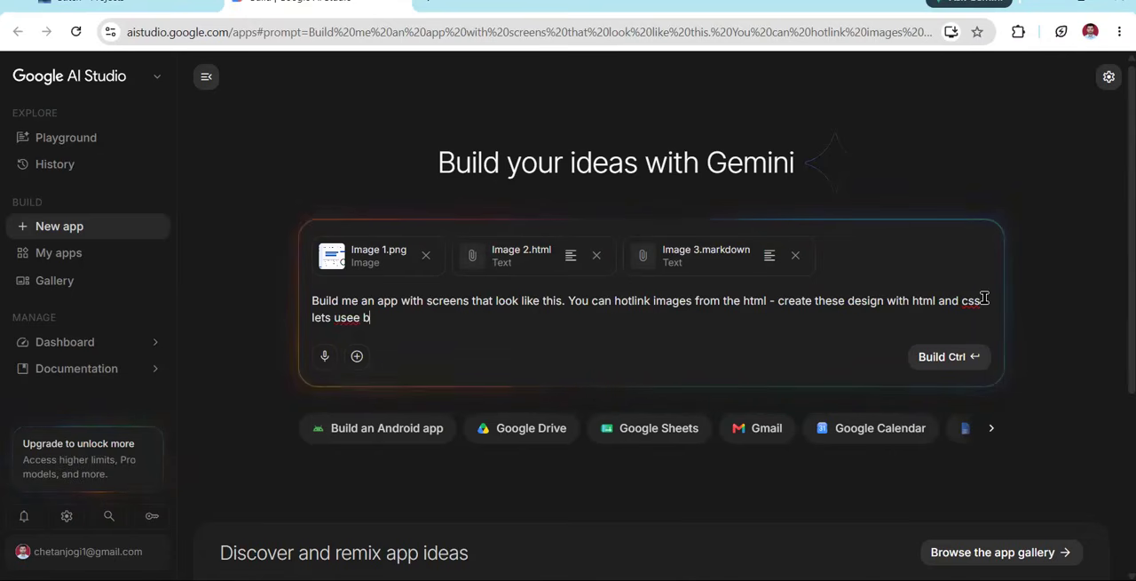
pyautogui.write('oostarp , p')
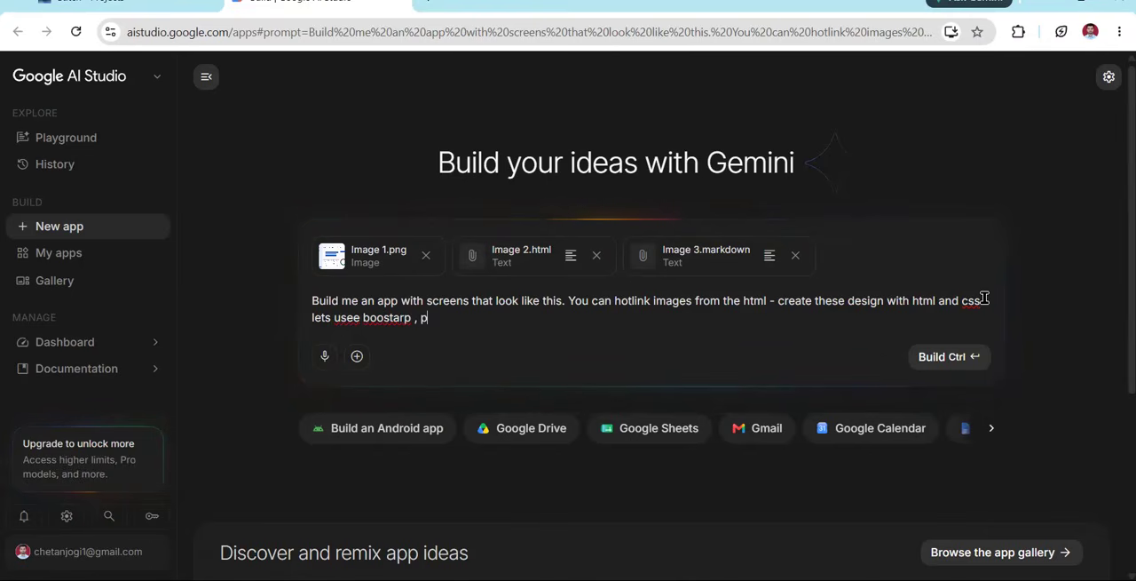
pyautogui.write('rovoide st')
# Add "lets usee boostarp , provide static html file" to the prompt, start the build and dismiss the notification permission request
pyautogui.press('BackSpace')
pyautogui.press('BackSpace')
pyautogui.press('BackSpace')
pyautogui.press('BackSpace')
pyautogui.press('BackSpace')
pyautogui.press('BackSpace')
pyautogui.press('BackSpace')
pyautogui.press('BackSpace')
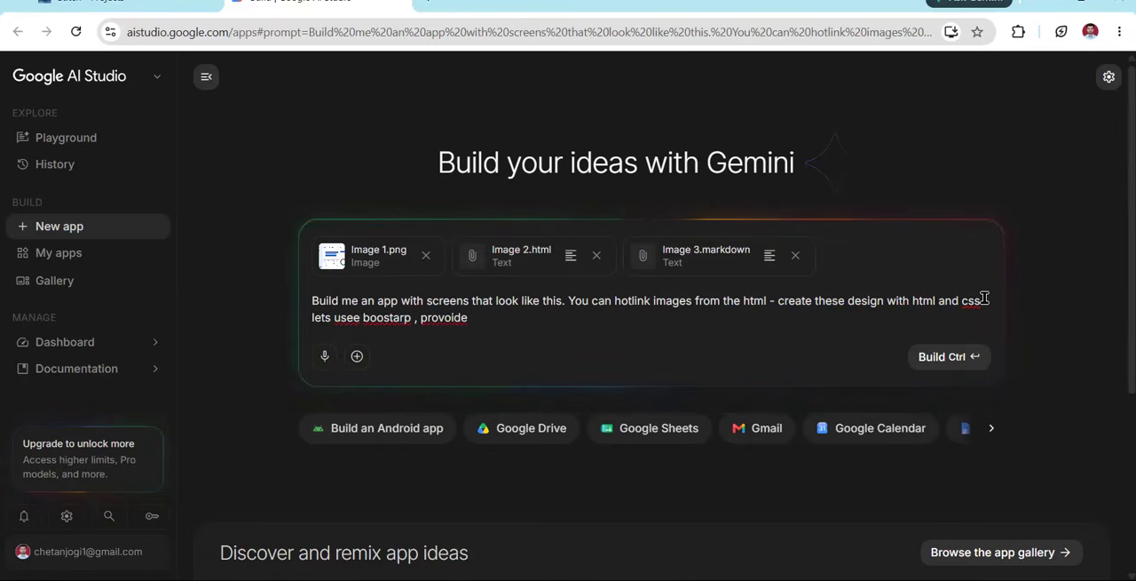
pyautogui.write('v')
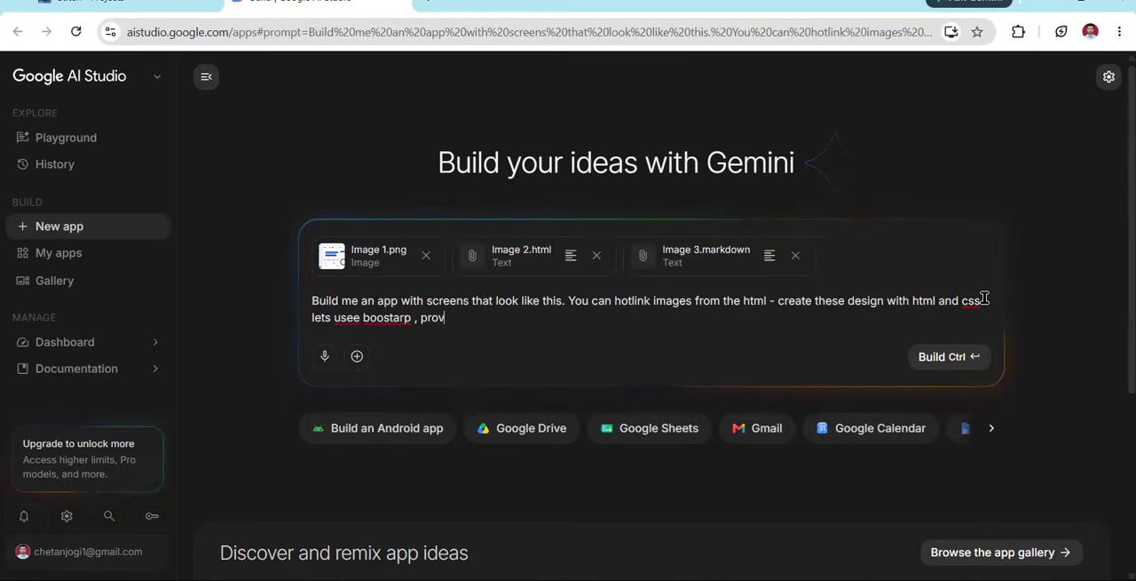
pyautogui.write('ide static html')
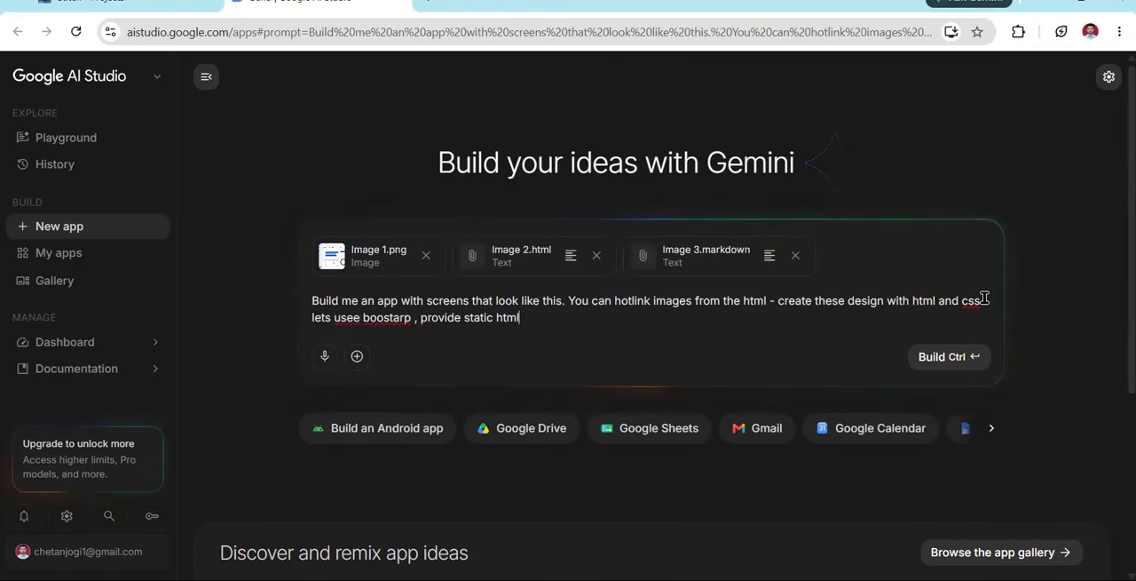
pyautogui.write(' file')
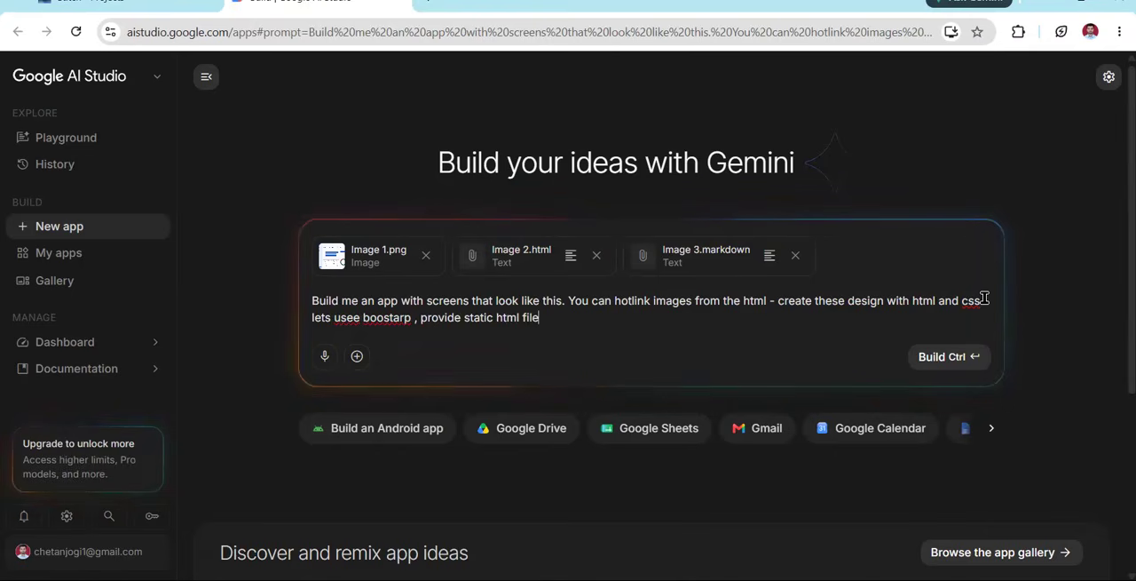
pyautogui.hotkey('ctrl', 'Return')
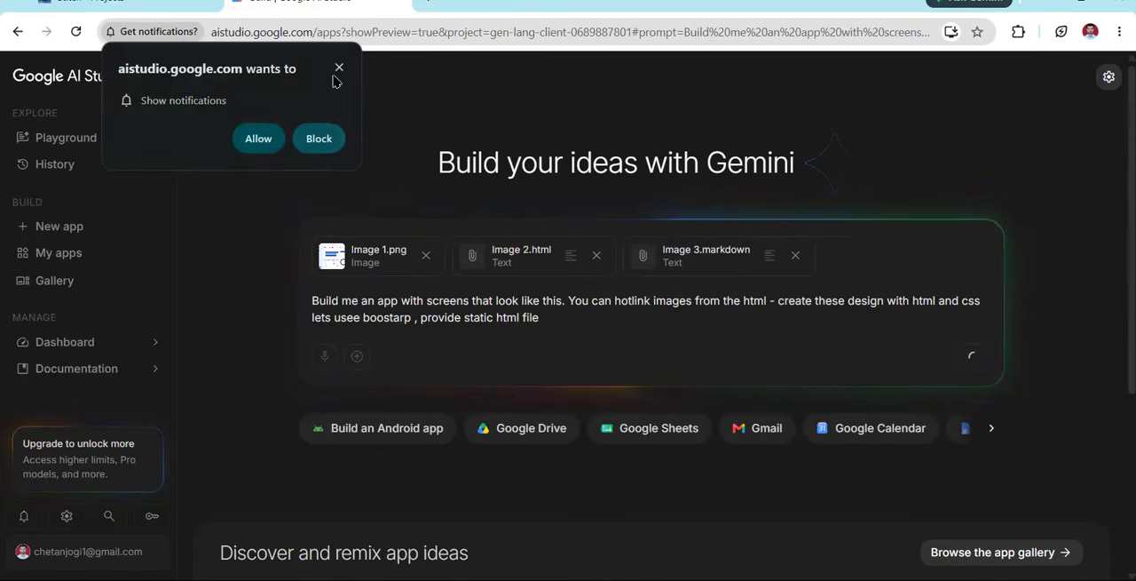
pyautogui.click(339, 67)
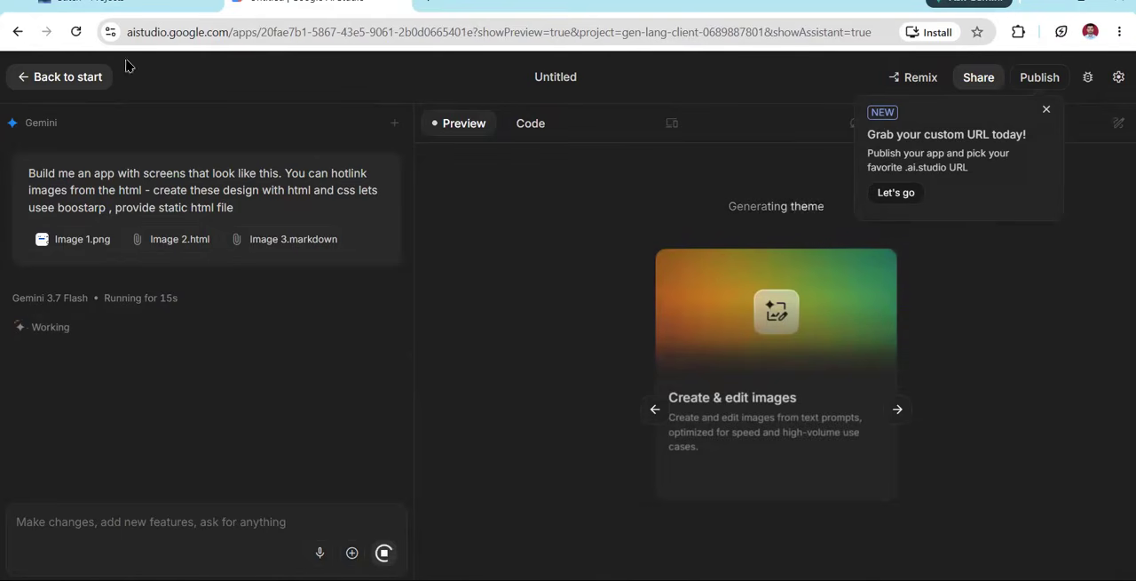
# Revisit the Stitch project, return to the Google AI Studio build and dismiss the custom URL offer
pyautogui.click(124, 8)
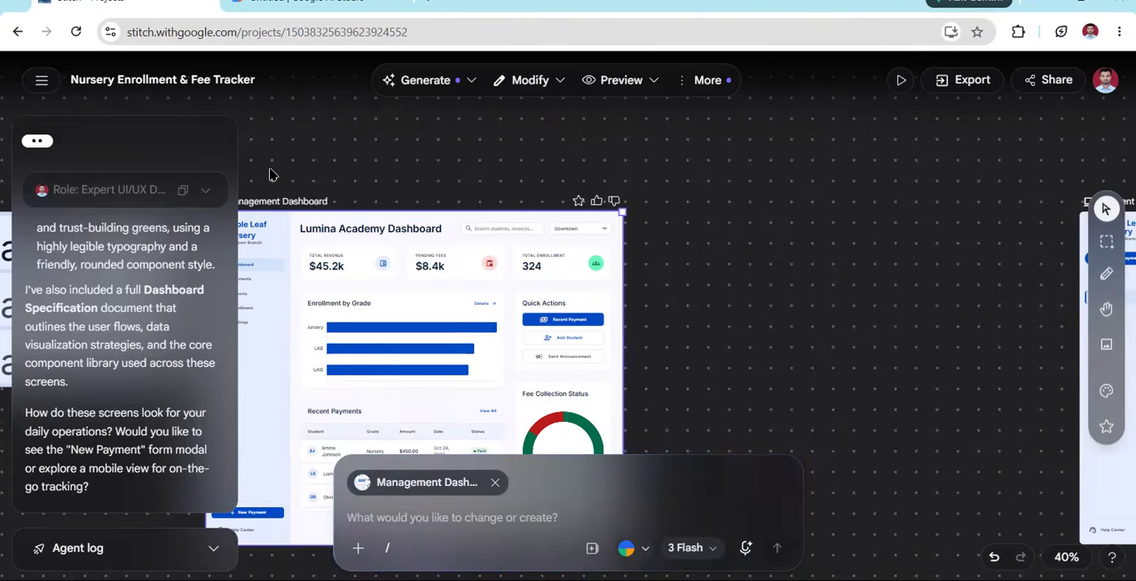
pyautogui.click(306, 4)
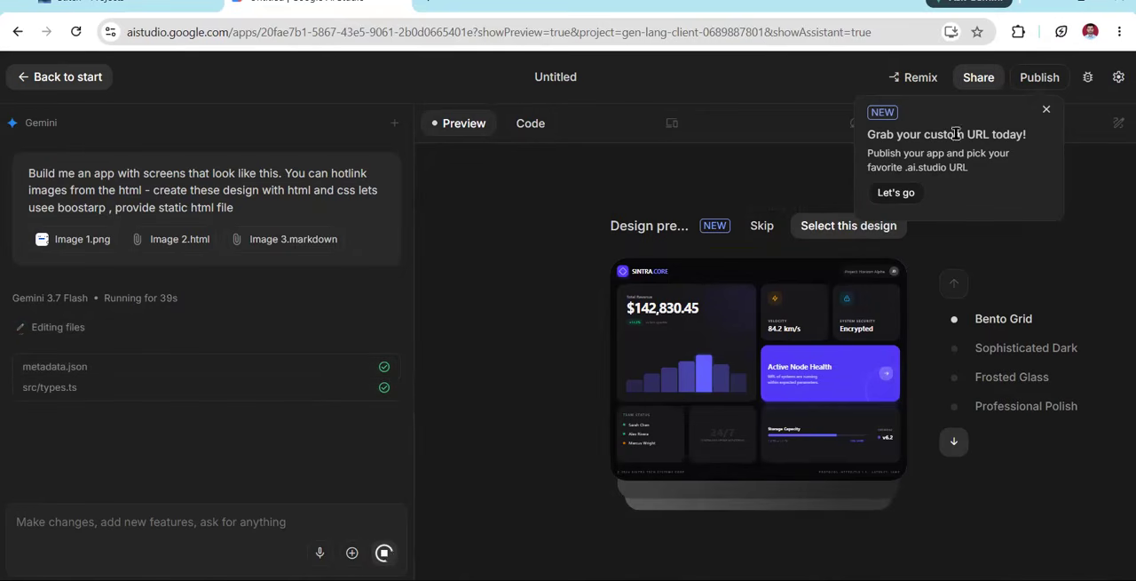
pyautogui.click(1047, 110)
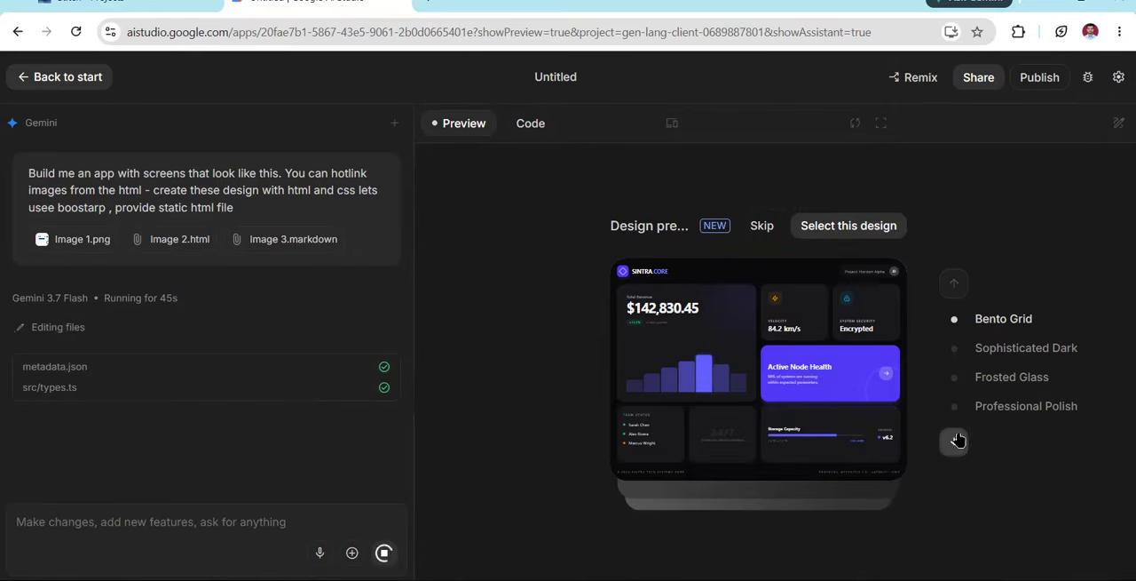
# Browse the design previews and select the Frosted Glass design for the app
pyautogui.click(955, 440)
pyautogui.click(955, 440)
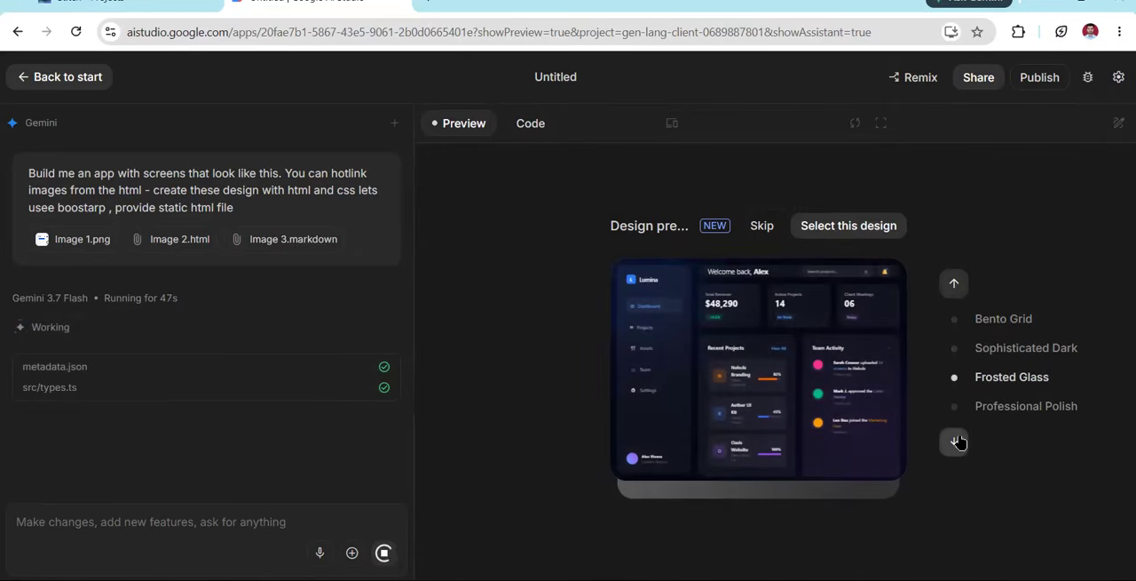
pyautogui.click(829, 233)
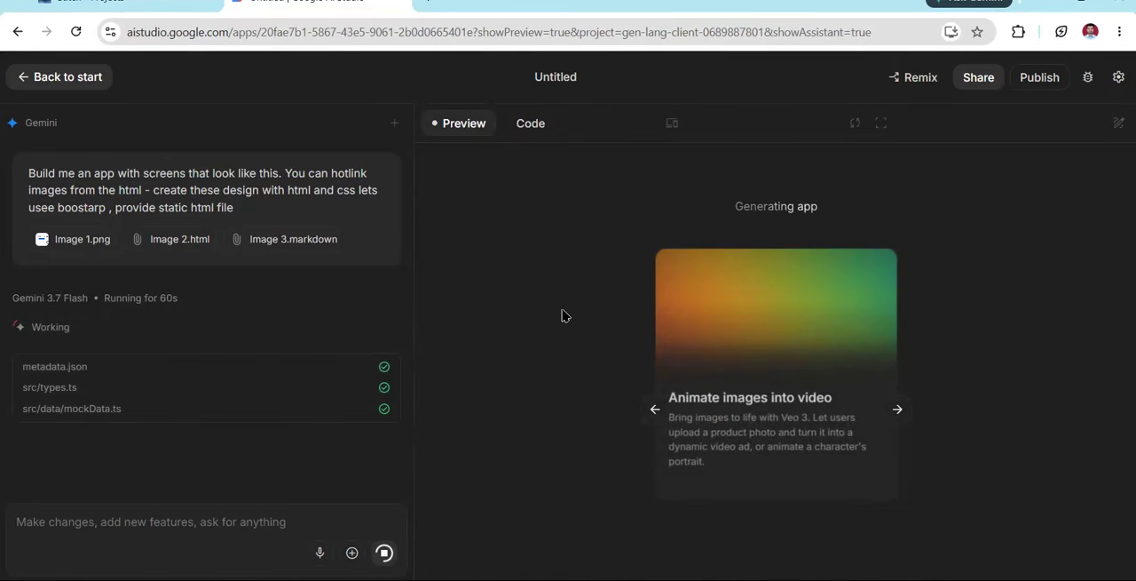
# Examine the generated code in mockData.ts, Sidebar.tsx and the chart components, and widen the file explorer
pyautogui.scroll(-3, 748, 411)
pyautogui.scroll(-20, 748, 411)
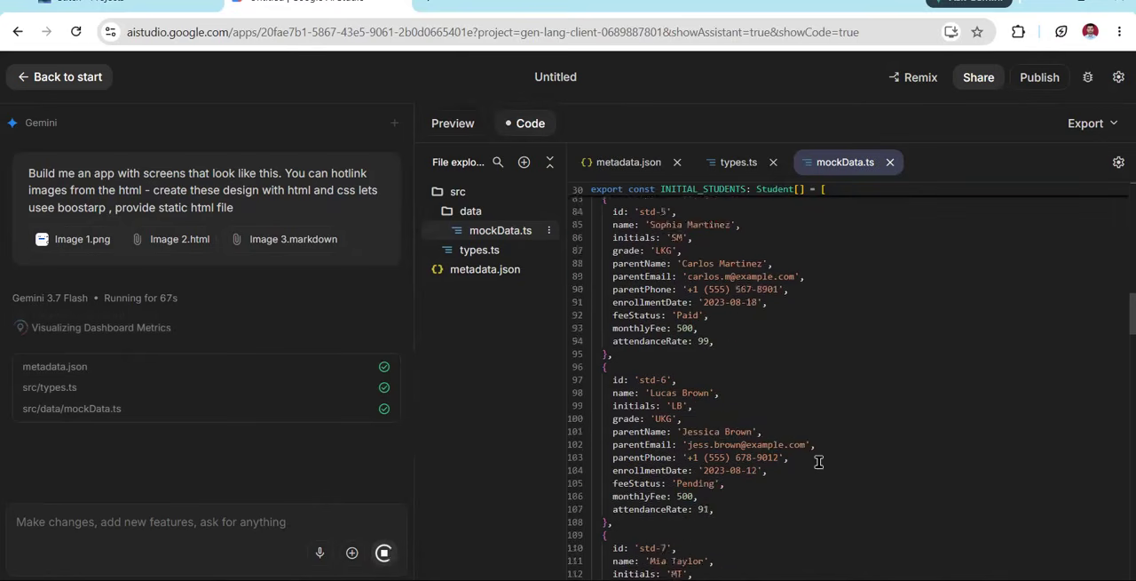
pyautogui.scroll(-8, 819, 462)
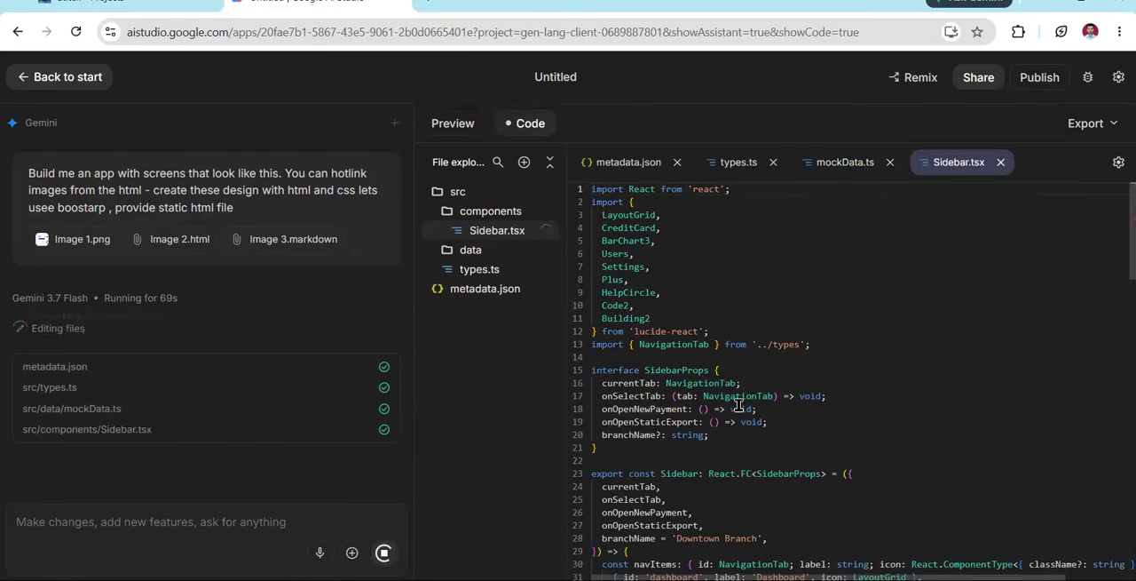
pyautogui.scroll(-5, 739, 406)
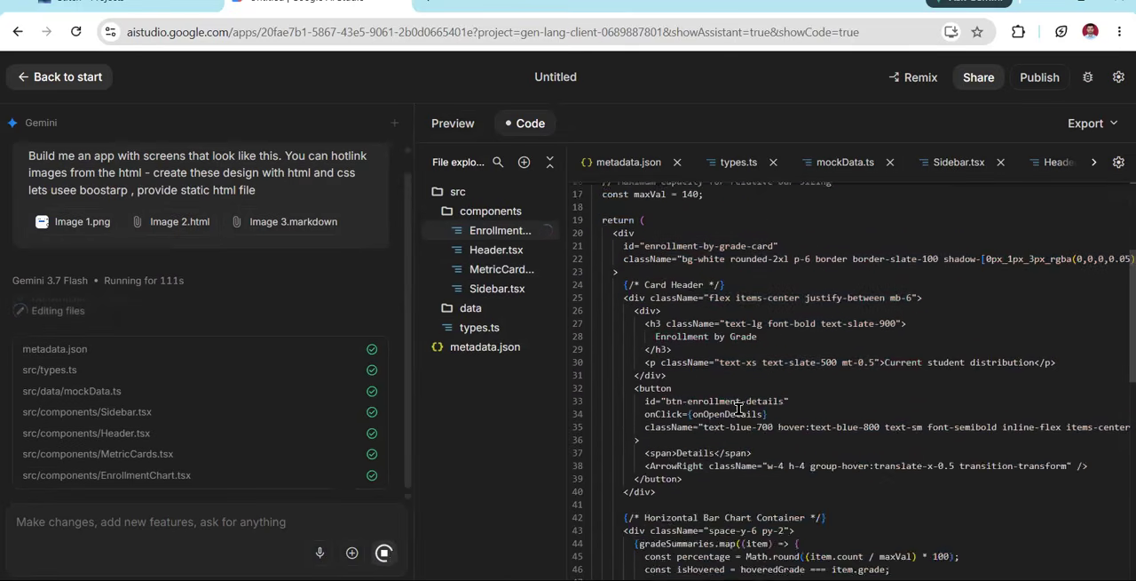
pyautogui.scroll(3, 739, 409)
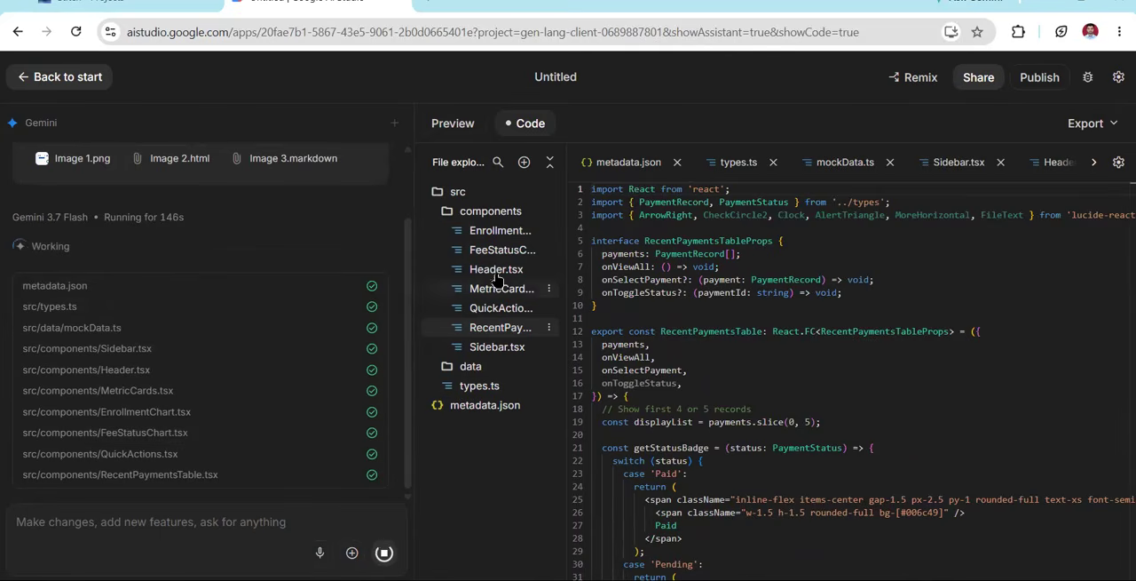
pyautogui.moveTo(566, 254); pyautogui.dragTo(585, 269)
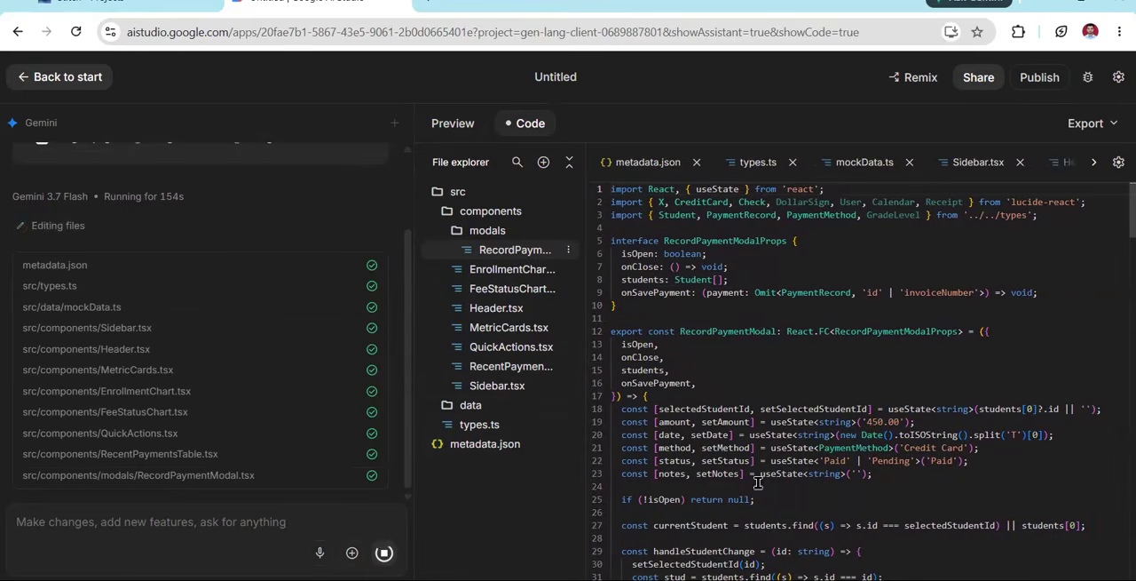
# Examine the state declarations, submit handler and form markup in RecordPaymentModal.tsx
pyautogui.scroll(-2, 728, 471)
pyautogui.moveTo(920, 407); pyautogui.dragTo(612, 341)
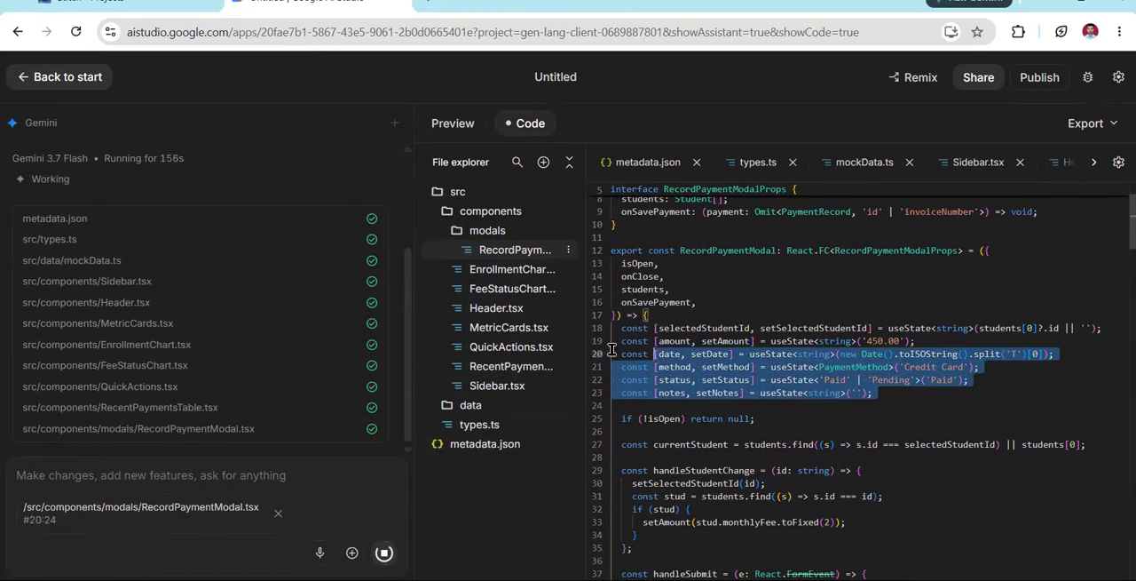
pyautogui.scroll(-3, 728, 432)
pyautogui.scroll(-4, 732, 439)
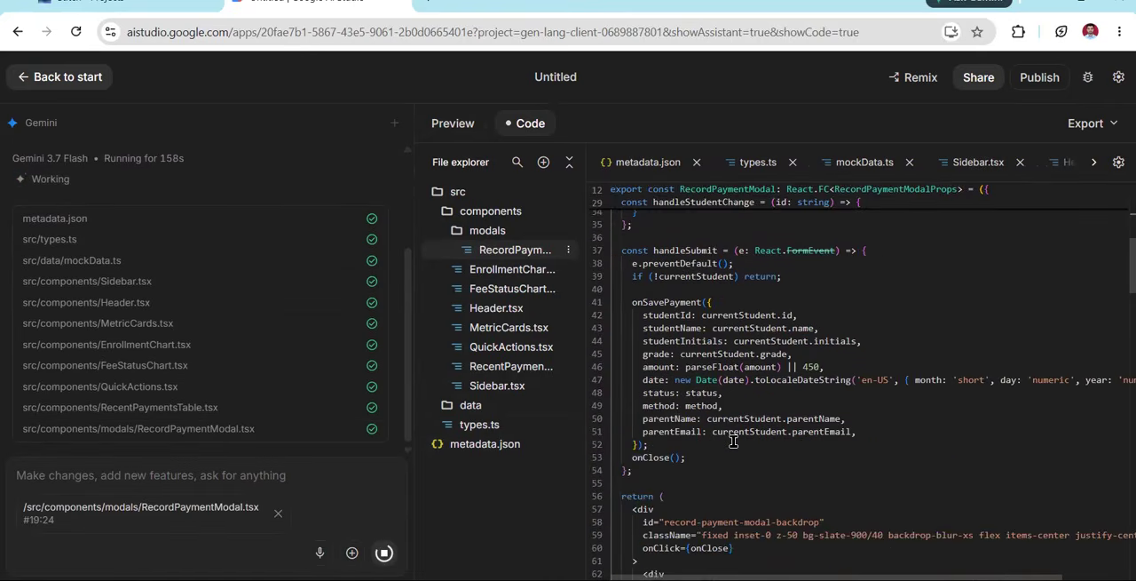
pyautogui.moveTo(729, 431); pyautogui.dragTo(648, 278)
pyautogui.scroll(-12, 734, 457)
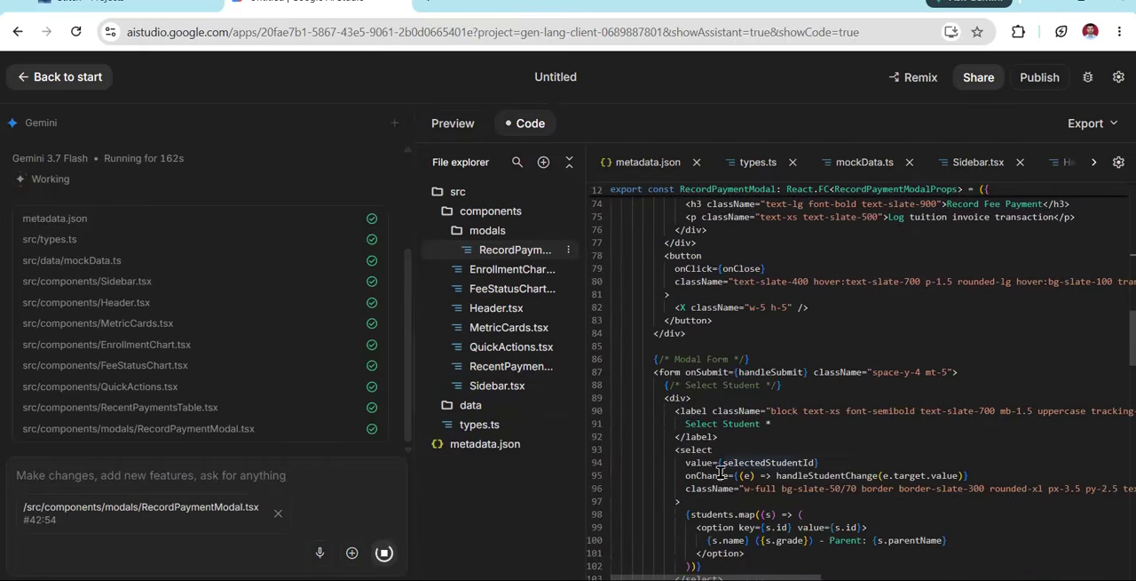
pyautogui.scroll(3, 162, 315)
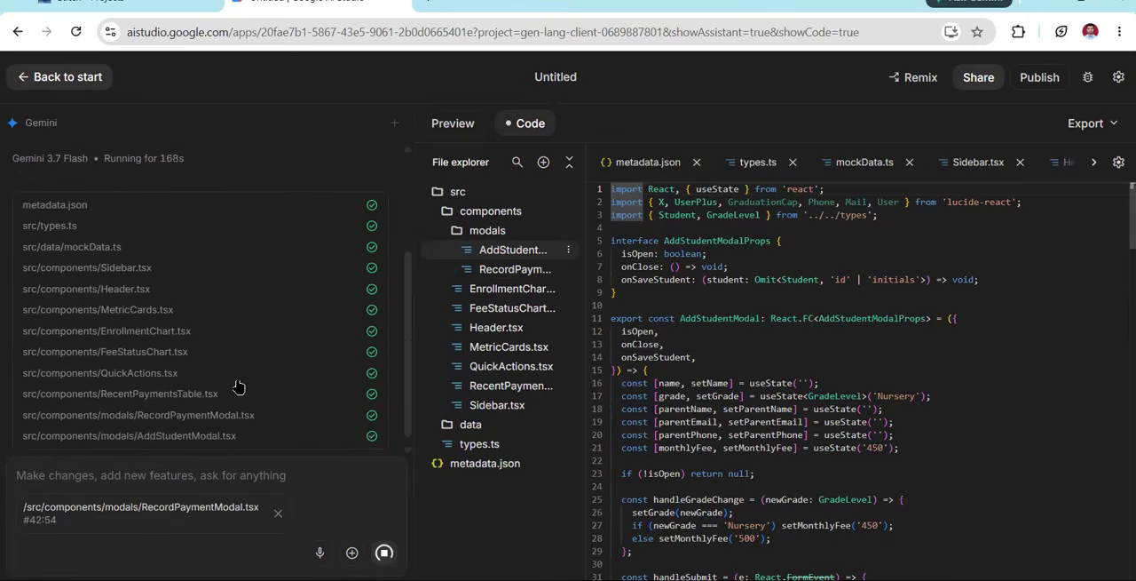
# Read the build's action history and the summary describing the static HTML and Bootstrap output
pyautogui.scroll(2, 240, 337)
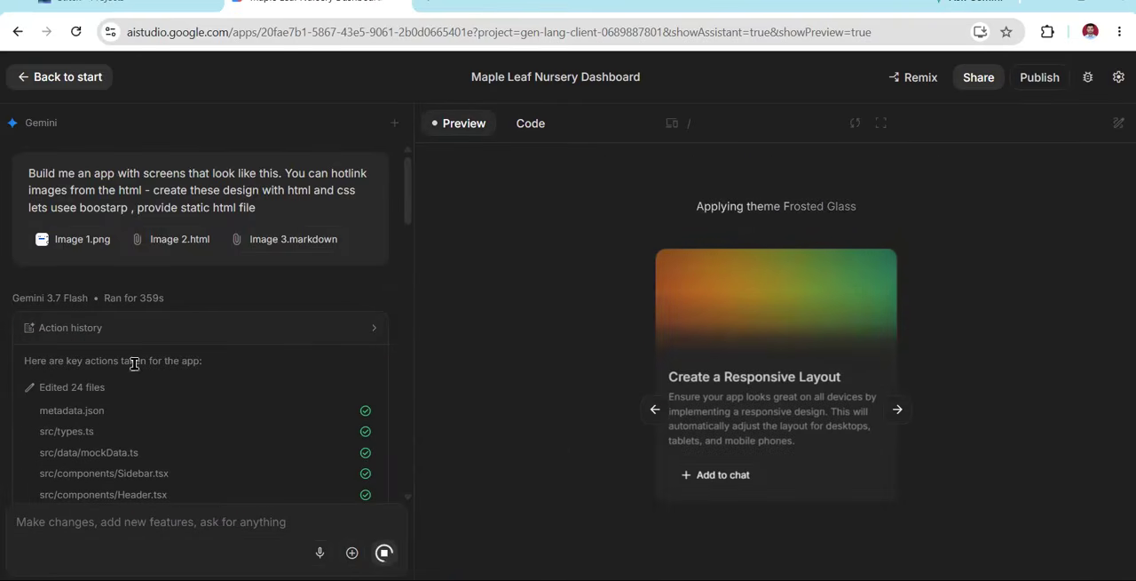
pyautogui.scroll(-15, 133, 364)
pyautogui.scroll(-10, 207, 466)
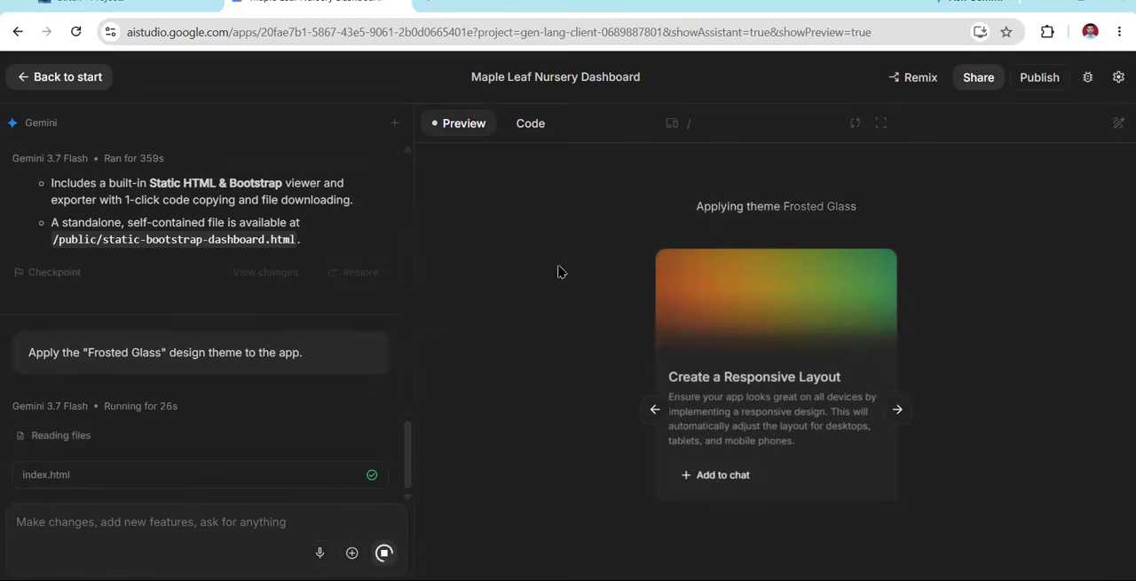
# Open static-bootstrap-dashboard.html from the public folder in the code view and copy its entire code
pyautogui.click(530, 127)
pyautogui.click(468, 228)
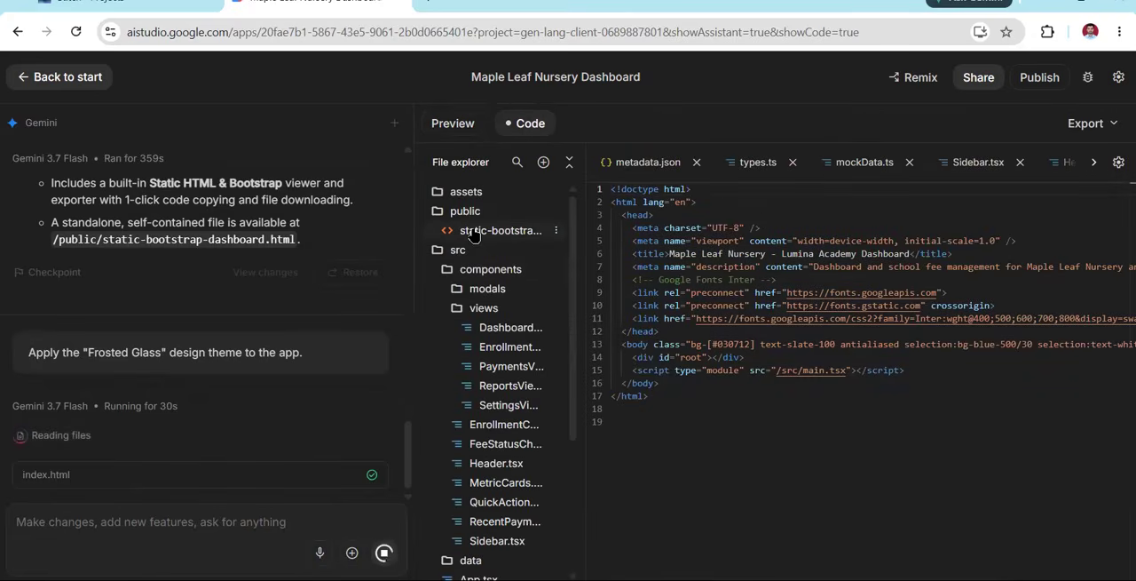
pyautogui.click(772, 311)
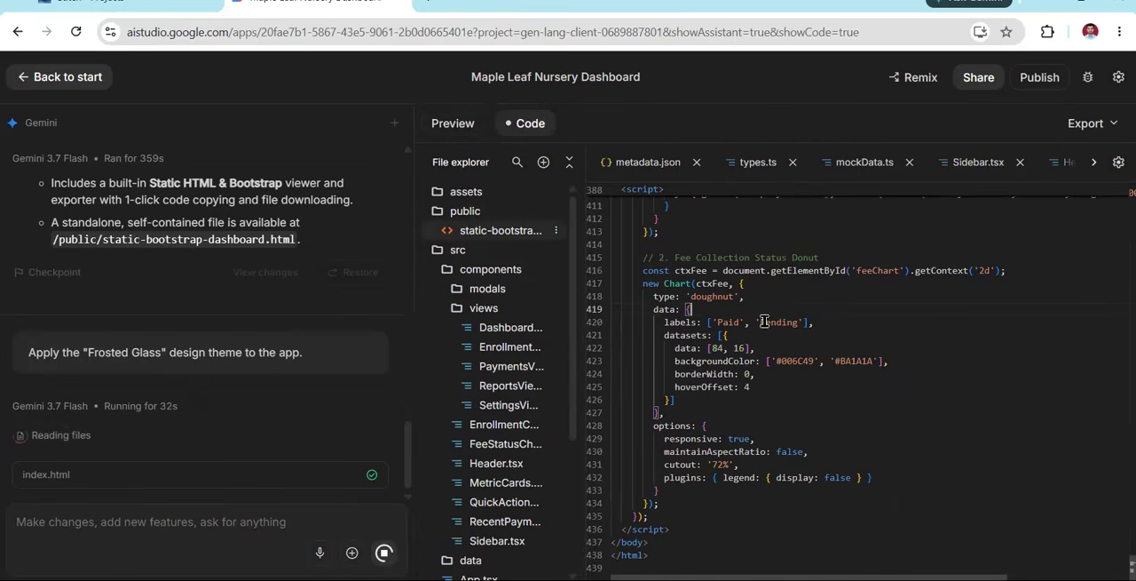
pyautogui.scroll(8, 761, 378)
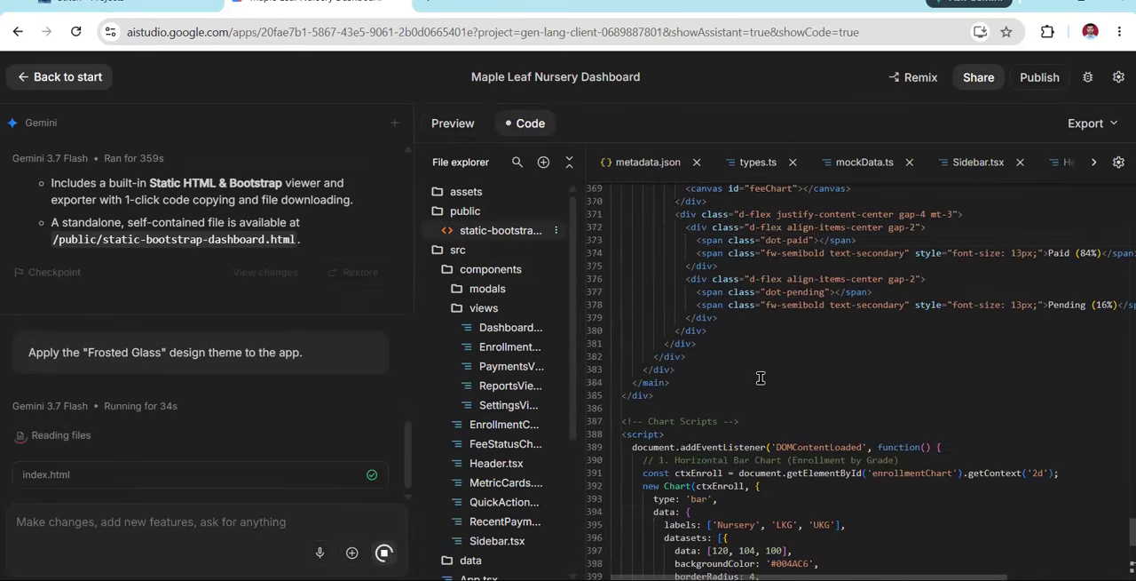
pyautogui.hotkey('ctrl', 'a')
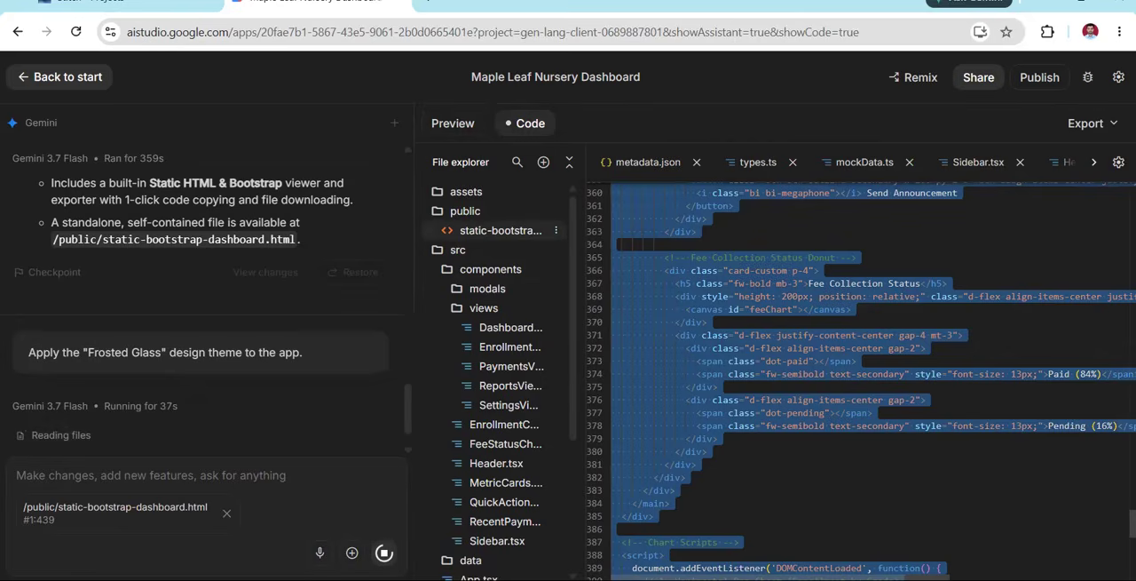
# Switch to Visual Studio Code and open the recent folder video_templates
pyautogui.hotkey('alt', 'Tab')
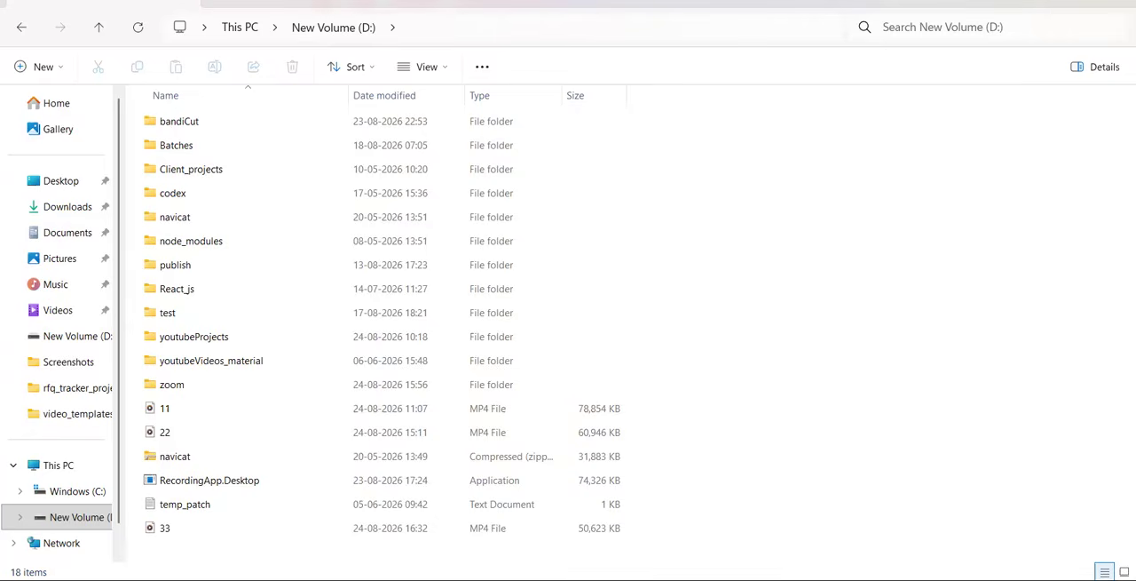
pyautogui.rightClick(805, 318)
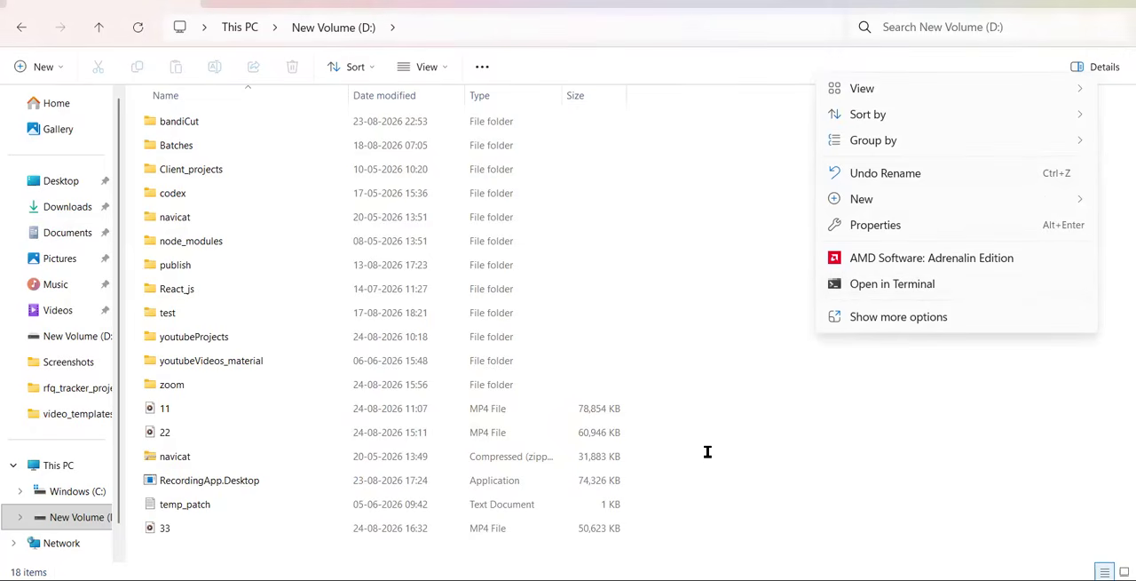
pyautogui.hotkey('alt', 'Tab')
pyautogui.rightClick(695, 579)
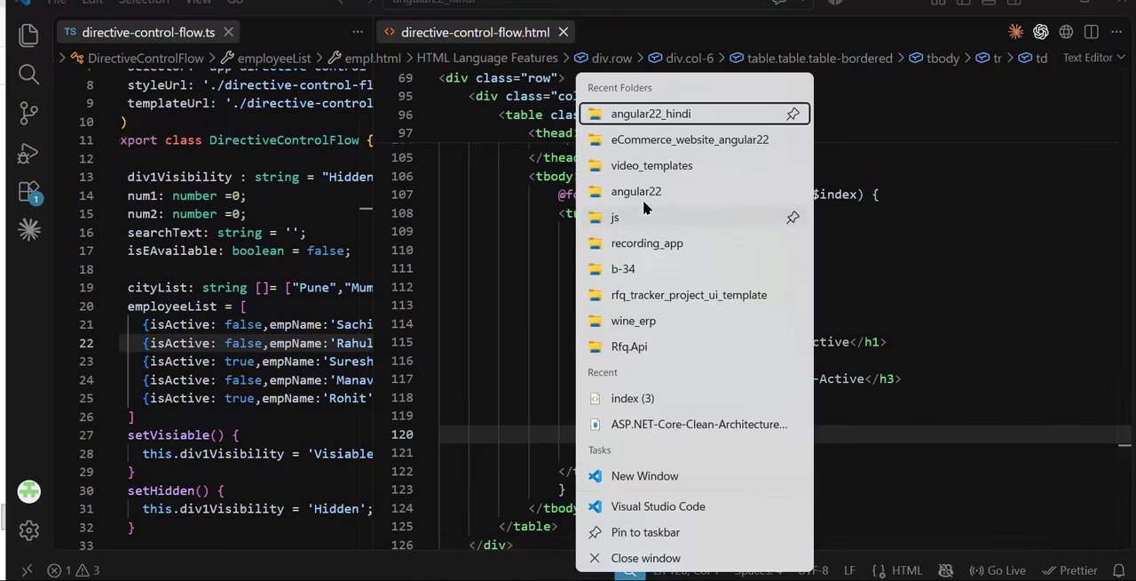
pyautogui.click(651, 167)
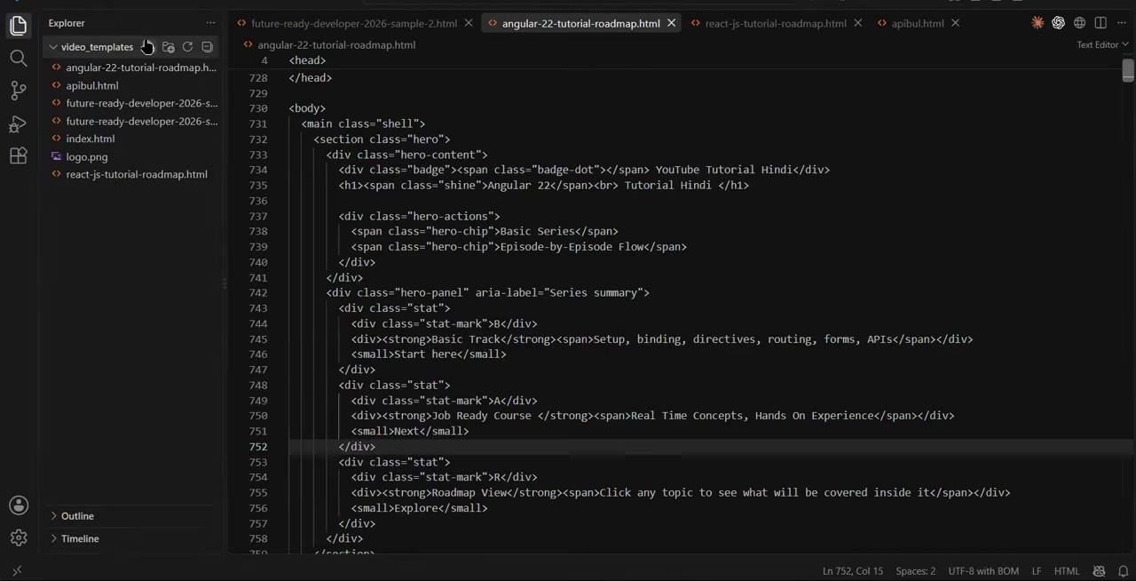
# Create a new file for the demo page in video_templates and paste the copied dashboard code into it
pyautogui.click(149, 46)
pyautogui.write('demo.html')
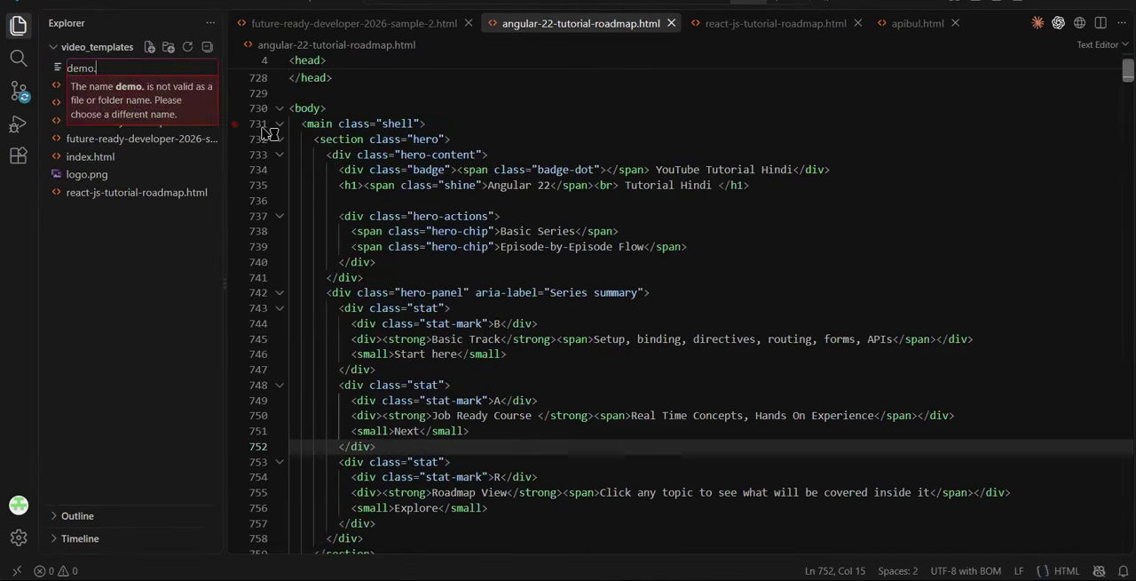
pyautogui.press('Return')
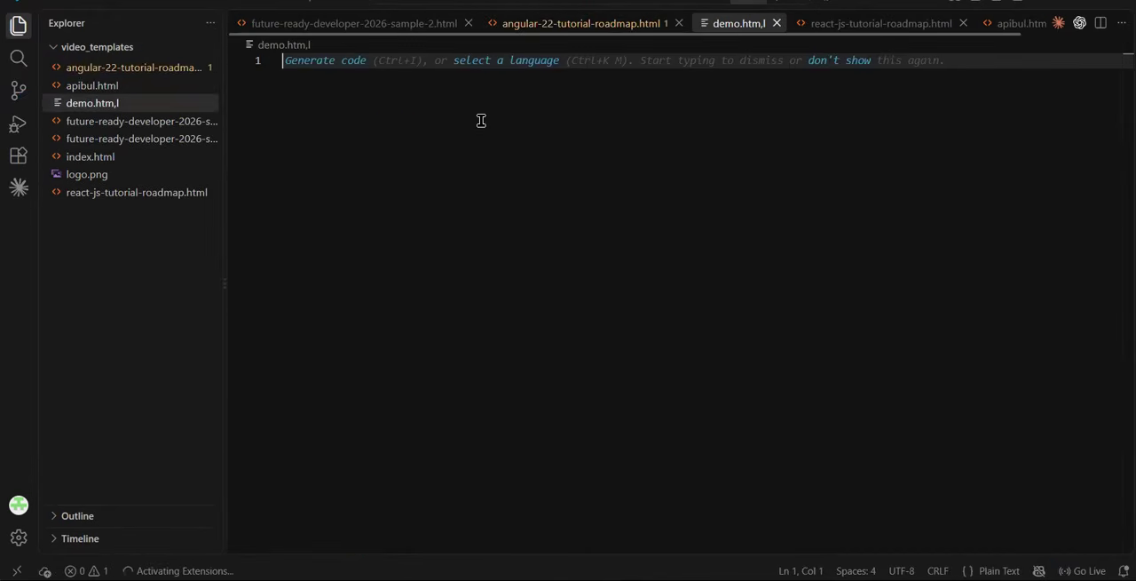
pyautogui.hotkey('ctrl', 'v')
# Correct the new file's name to demo.html
pyautogui.rightClick(106, 107)
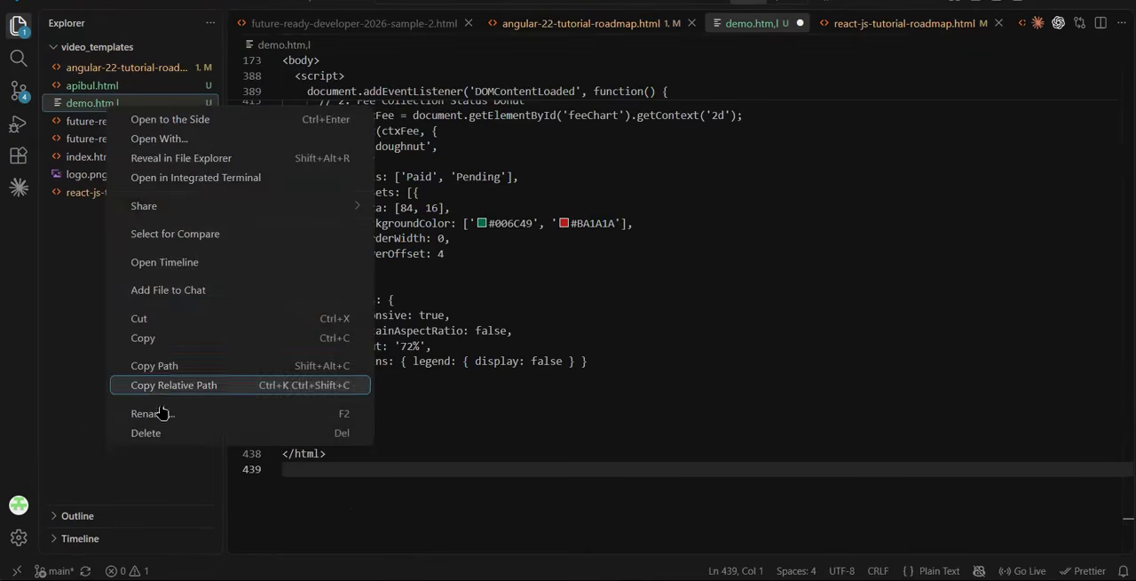
pyautogui.click(191, 409)
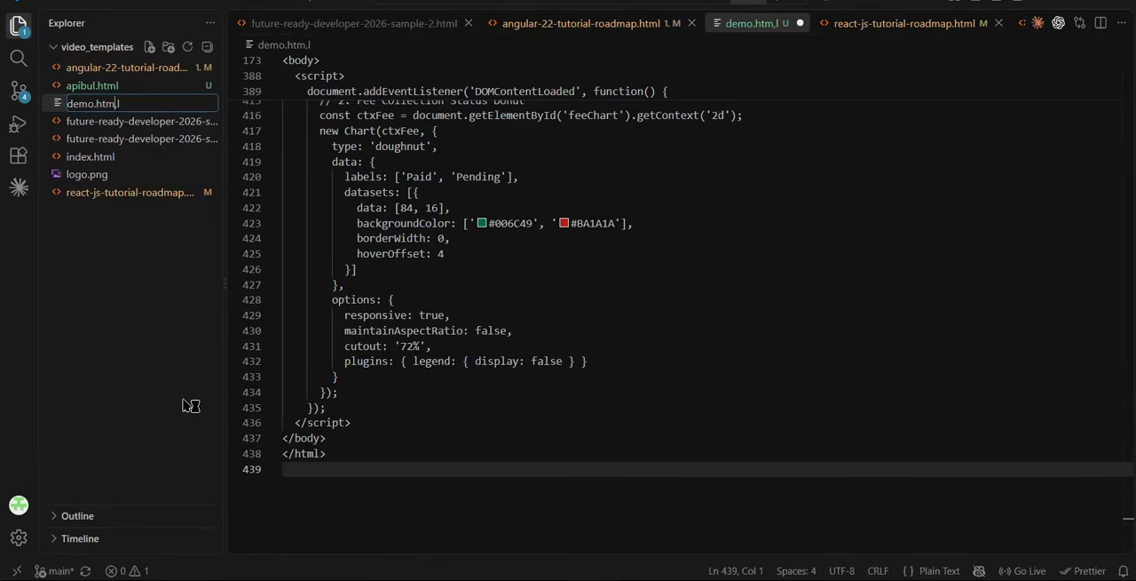
pyautogui.press('BackSpace')
pyautogui.press('Return')
# Save demo.html, launch it in the browser with Live Server and look over the rendered page
pyautogui.click(639, 393)
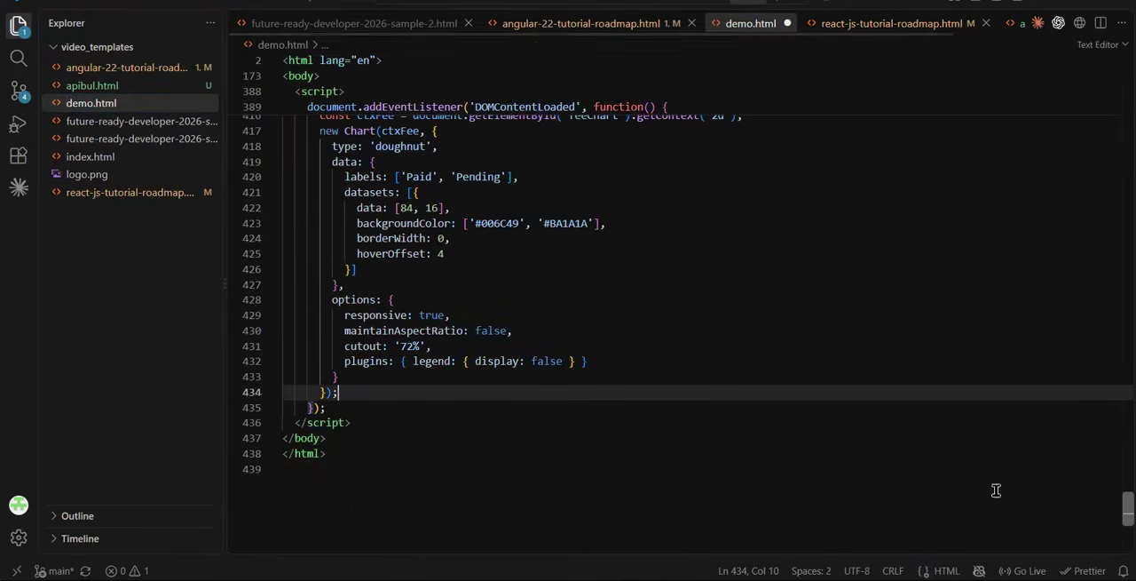
pyautogui.click(1023, 571)
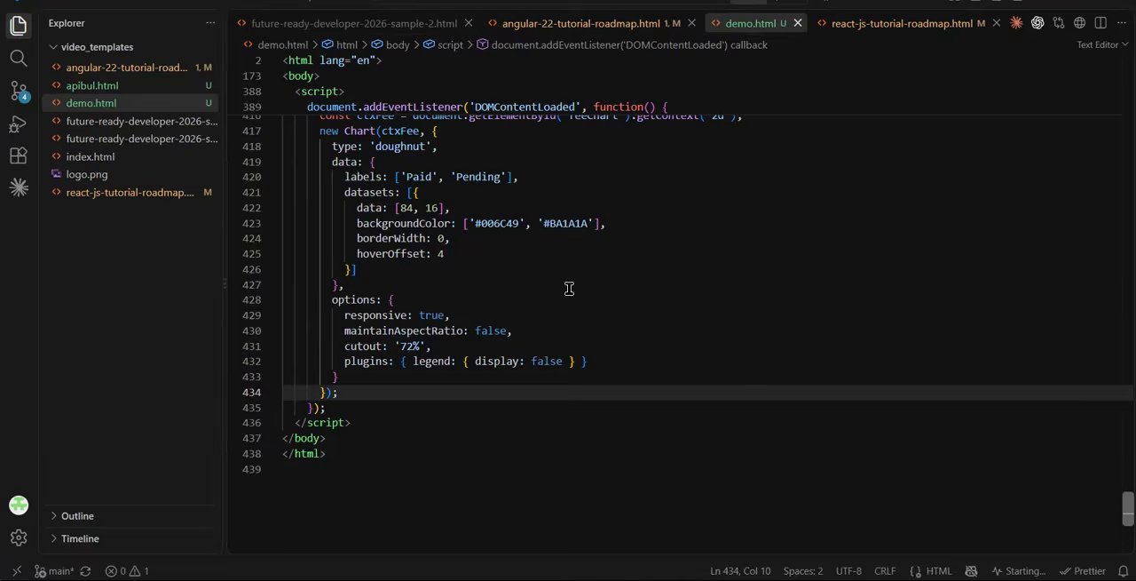
pyautogui.scroll(-1, 597, 328)
pyautogui.scroll(-2, 598, 332)
pyautogui.scroll(3, 597, 333)
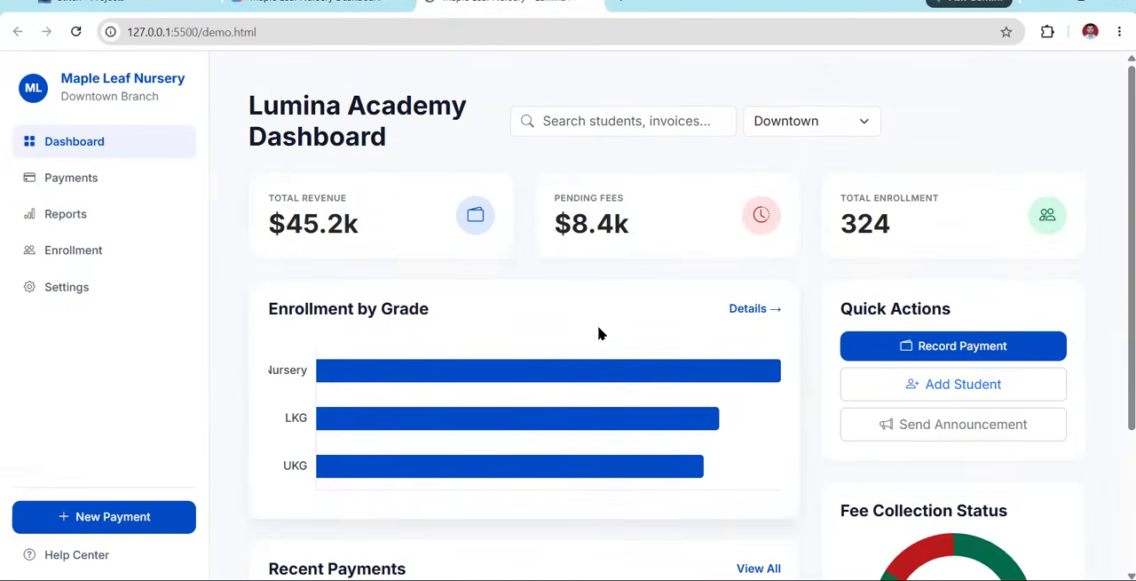
# Test the Payments, Reports, Enrollment and Settings links and check the dashboard's charts, quick actions and recent payments
pyautogui.click(82, 179)
pyautogui.click(83, 218)
pyautogui.click(80, 252)
pyautogui.click(80, 289)
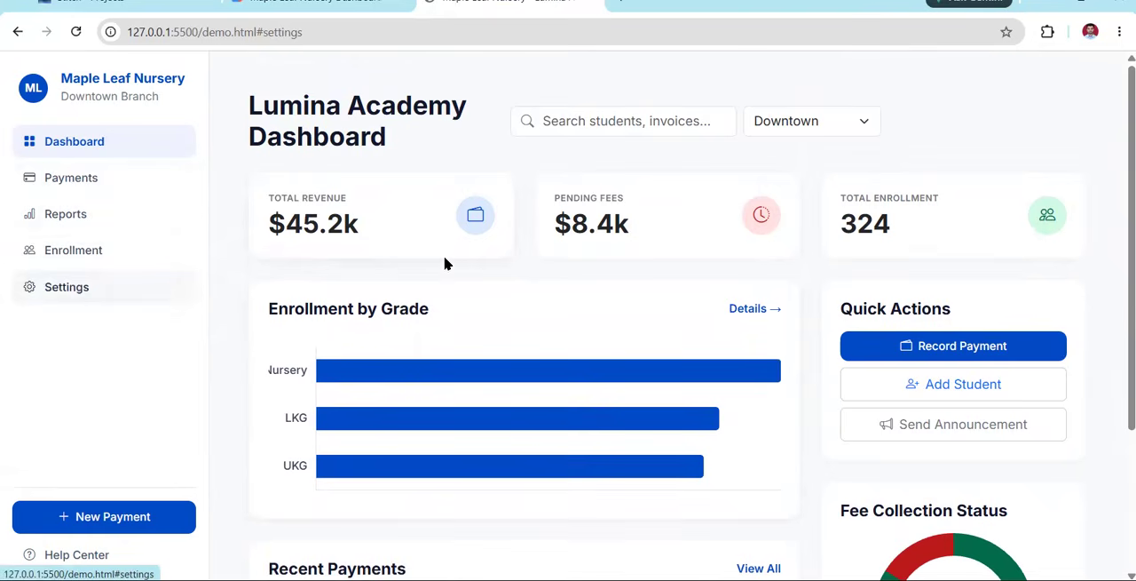
pyautogui.scroll(-2, 512, 302)
pyautogui.scroll(2, 512, 305)
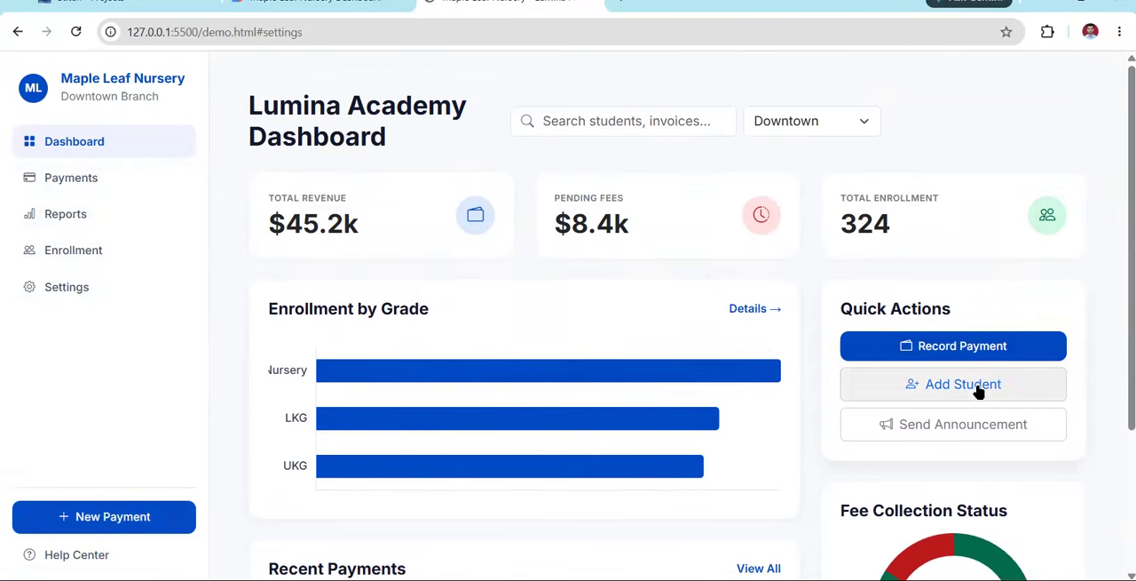
pyautogui.scroll(-2, 525, 367)
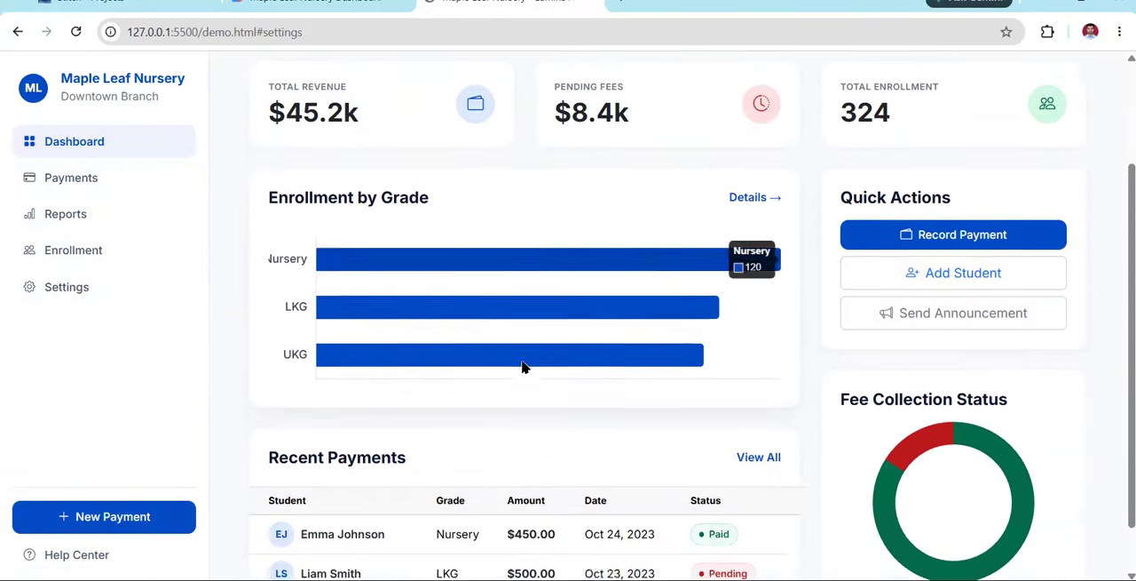
pyautogui.scroll(2, 525, 367)
pyautogui.click(69, 183)
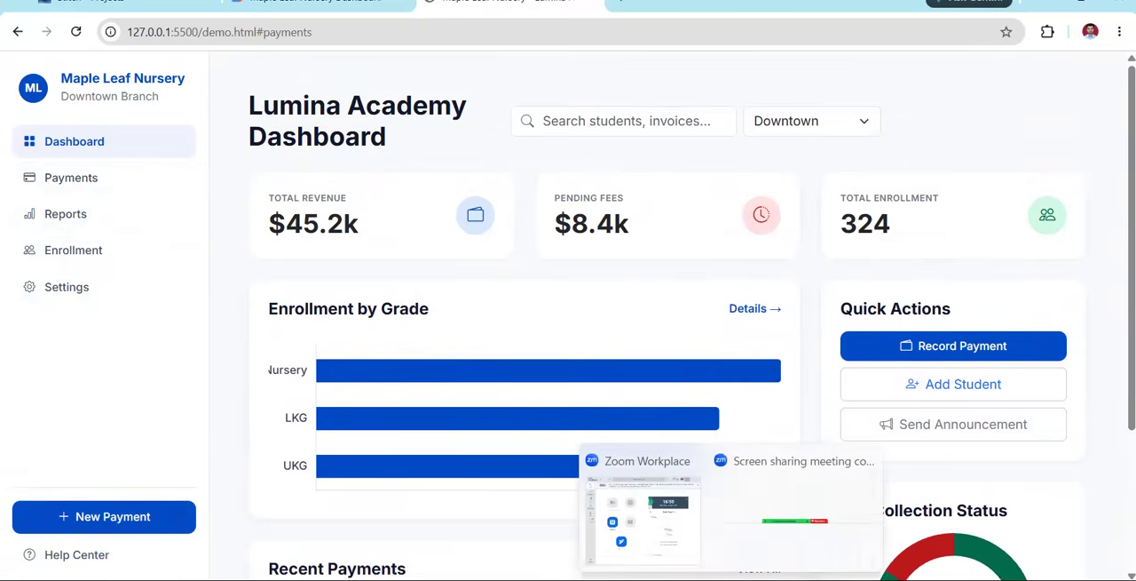
# Return to the Google AI Studio build, check the theme's file edits and show the app preview
pyautogui.click(314, 12)
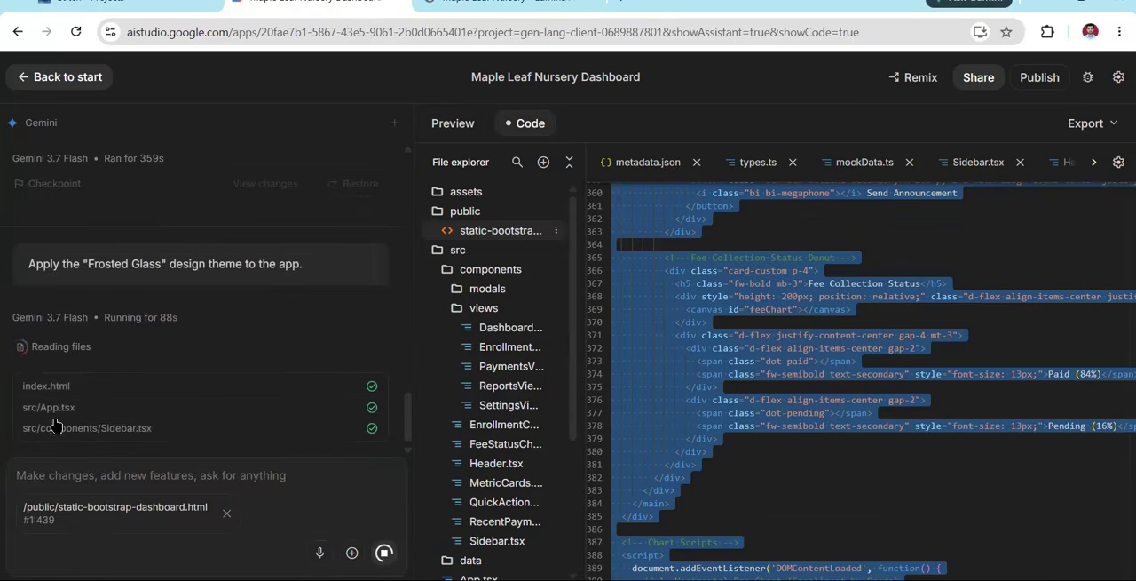
pyautogui.scroll(-2, 748, 261)
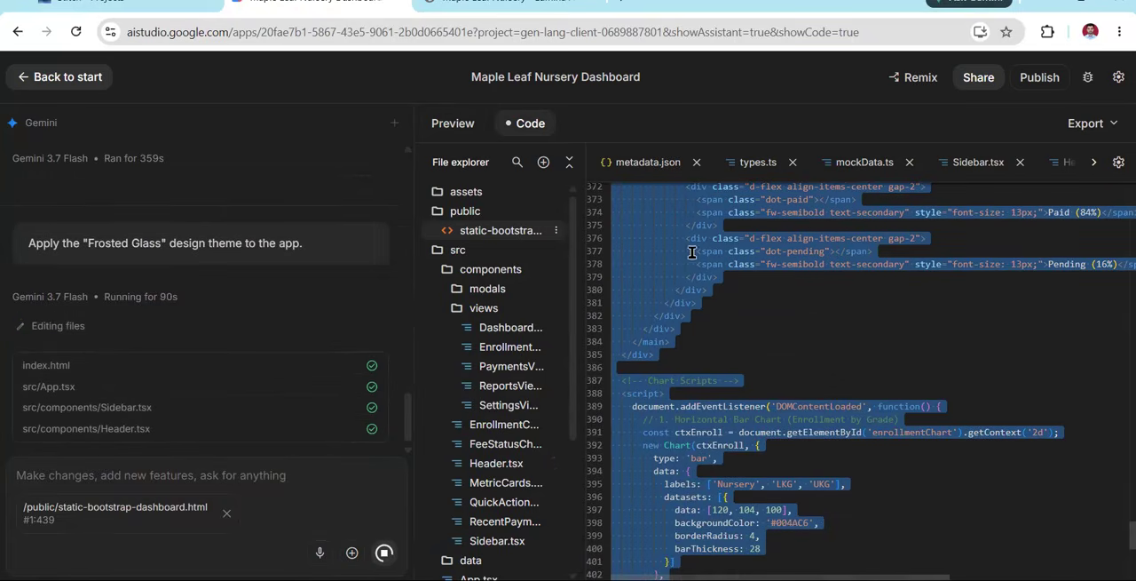
pyautogui.click(455, 130)
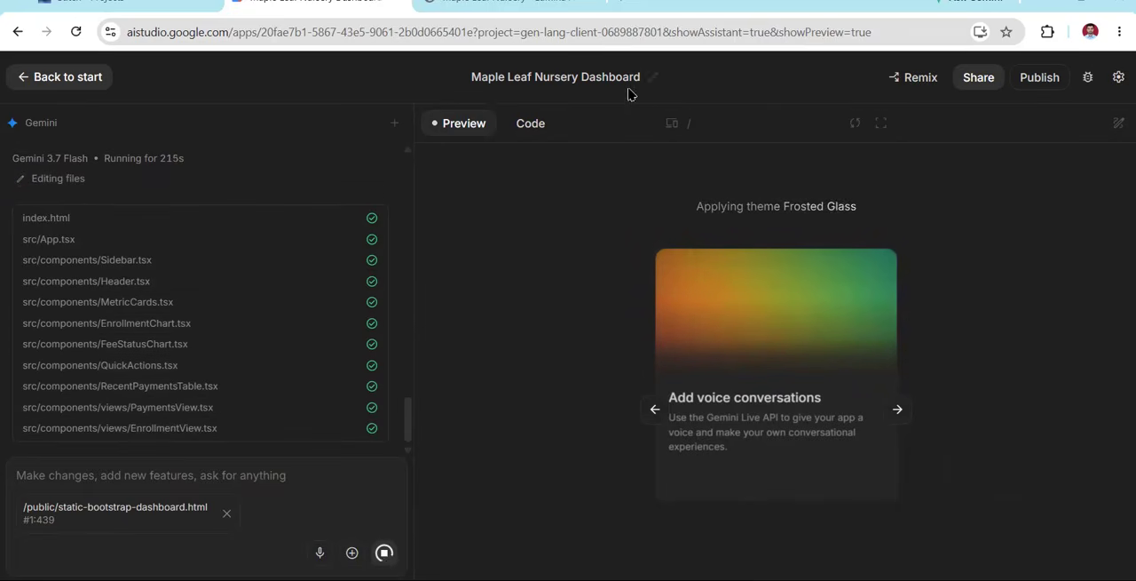
# Look through the app's settings, including the Chat and Secrets sections, and close them
pyautogui.click(1119, 77)
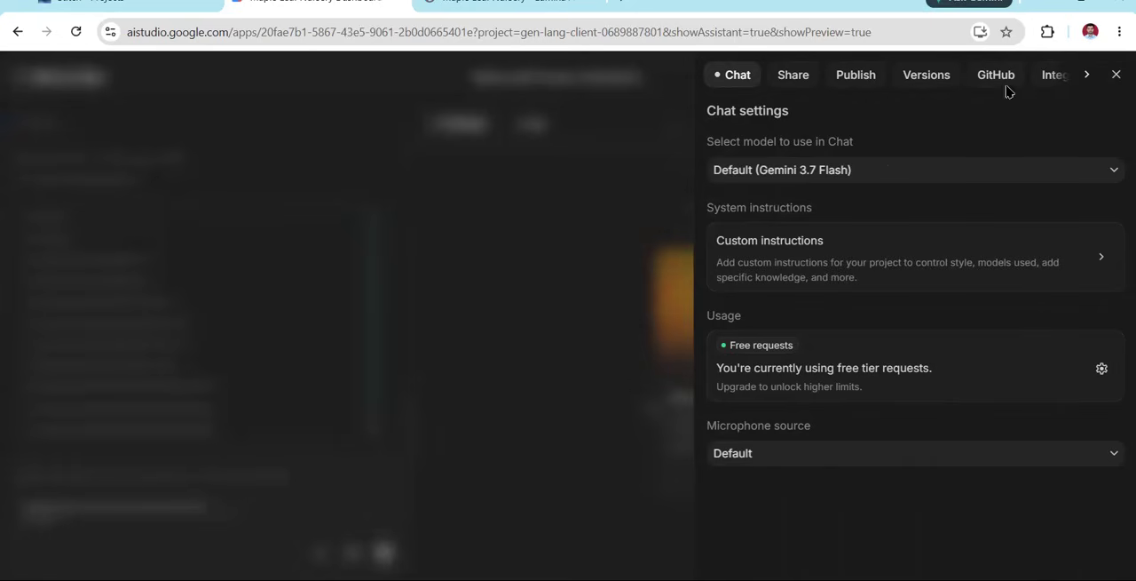
pyautogui.click(1085, 78)
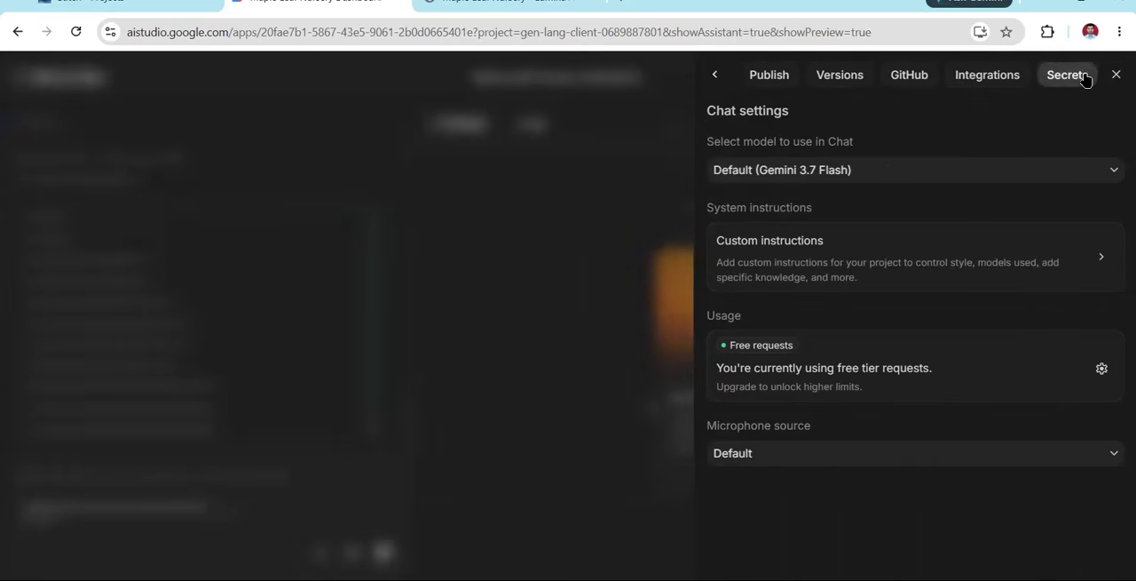
pyautogui.click(1085, 78)
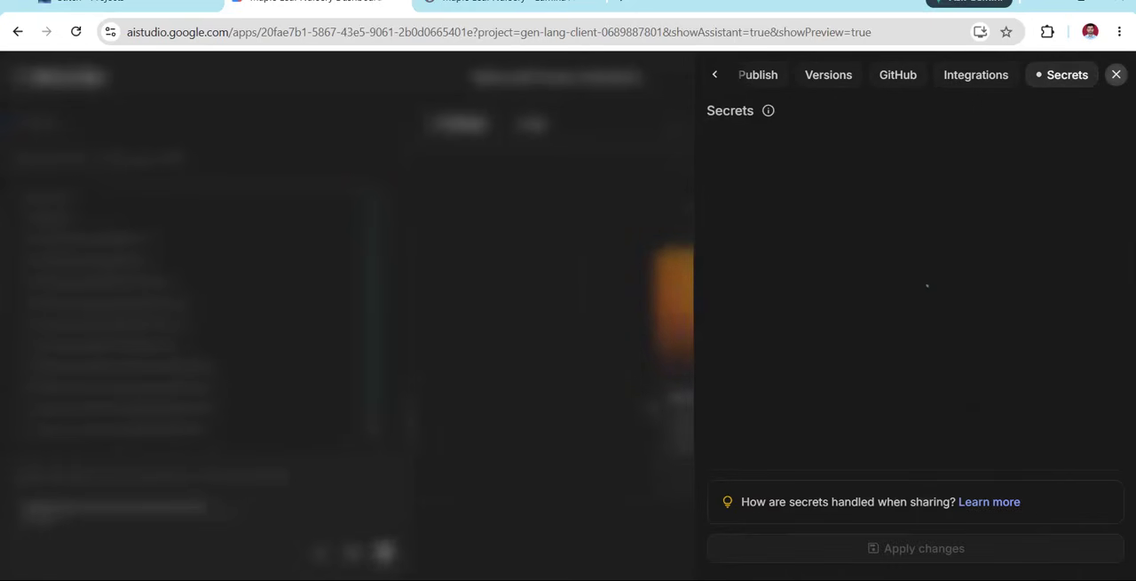
pyautogui.click(1116, 75)
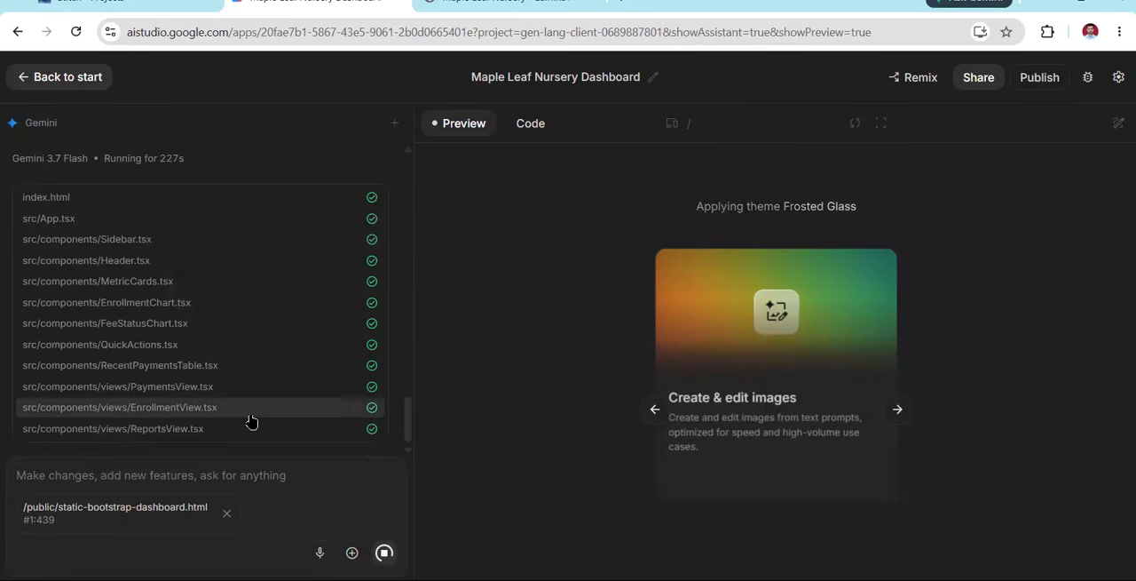
# Look over the Frosted Glass version of the dashboard in the preview, including quick actions and fee collection status
pyautogui.scroll(2, 251, 423)
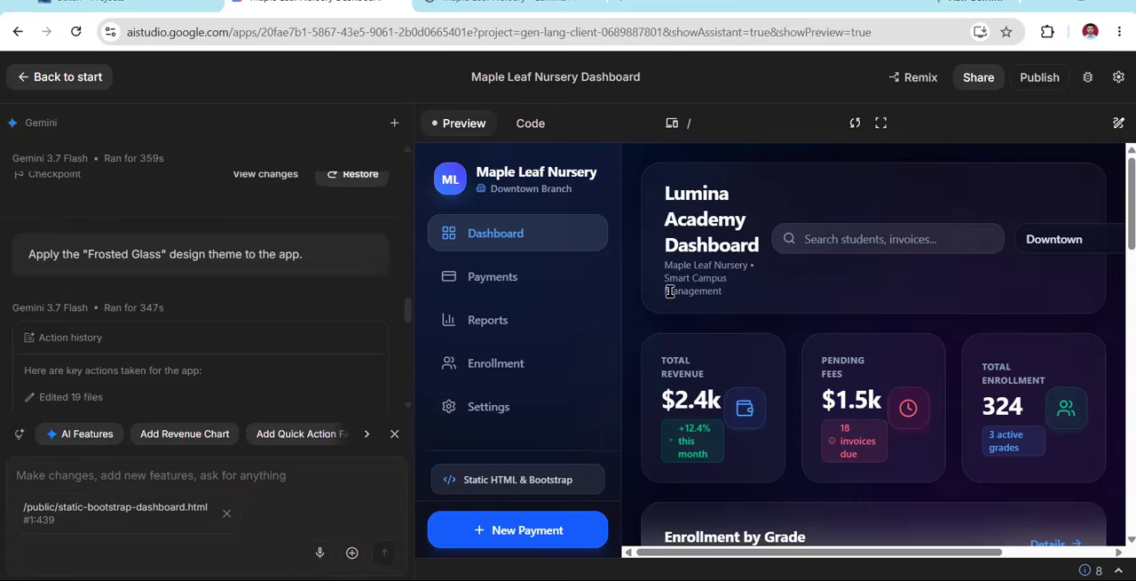
pyautogui.scroll(-10, 670, 291)
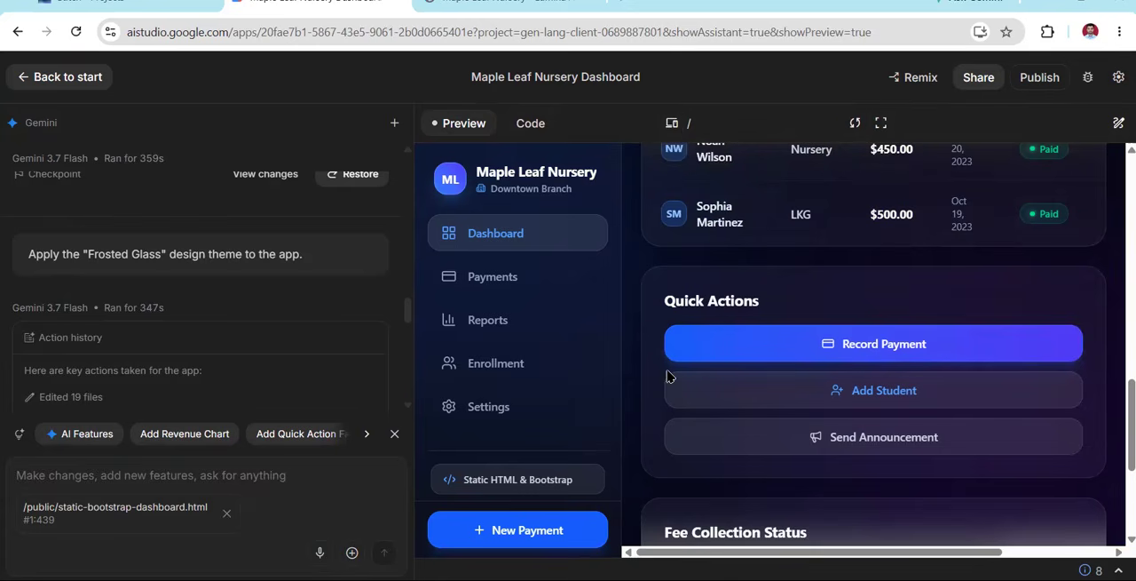
pyautogui.scroll(-3, 728, 443)
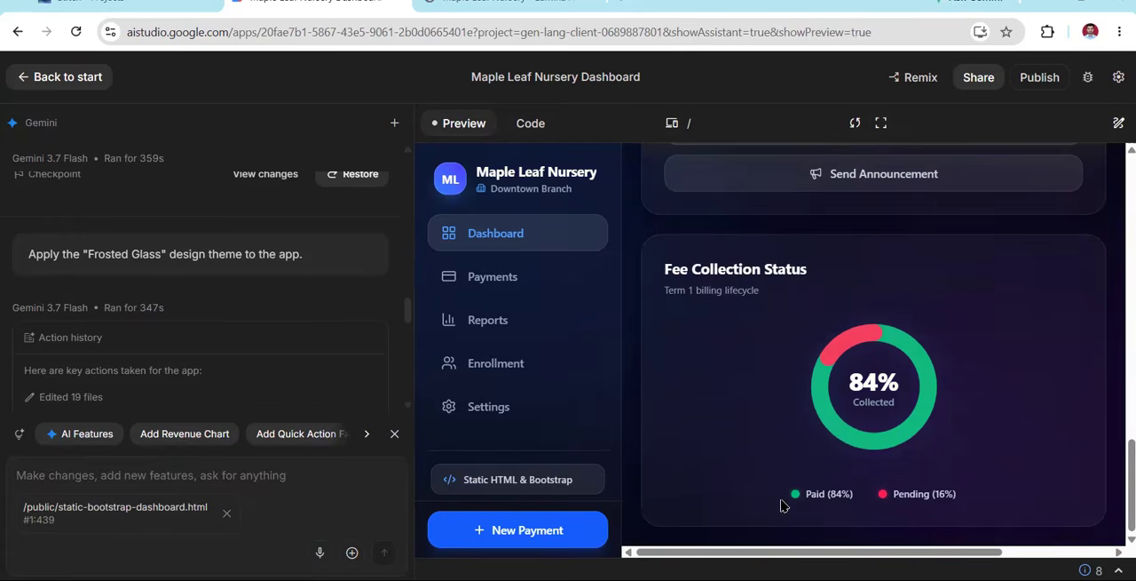
pyautogui.click(1044, 551)
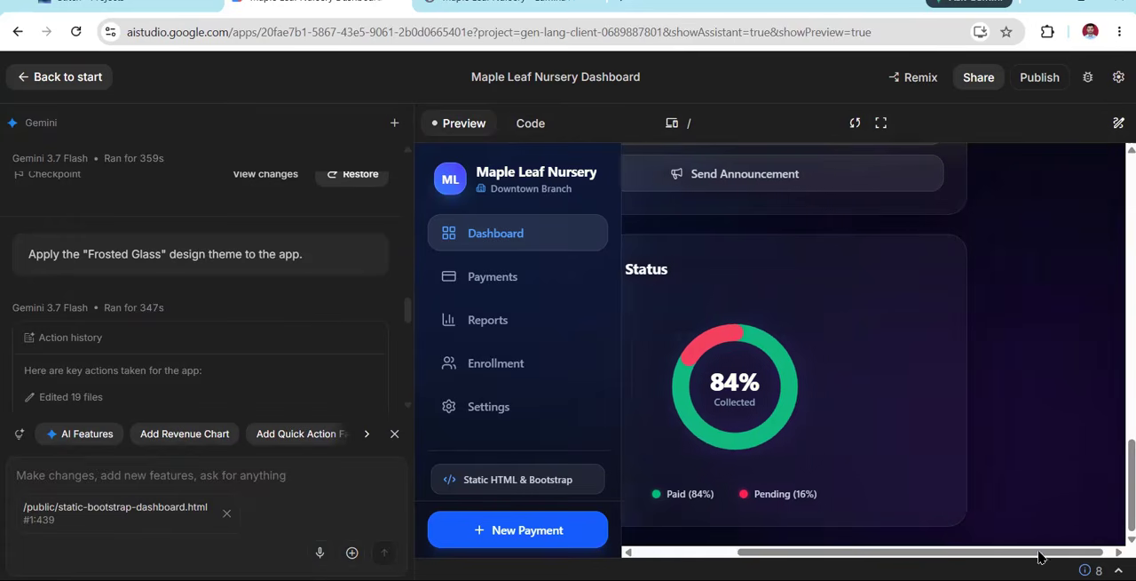
# Show the app preview in full screen and look over the dashboard's metrics, charts and recent payments
pyautogui.click(881, 124)
pyautogui.scroll(5, 599, 374)
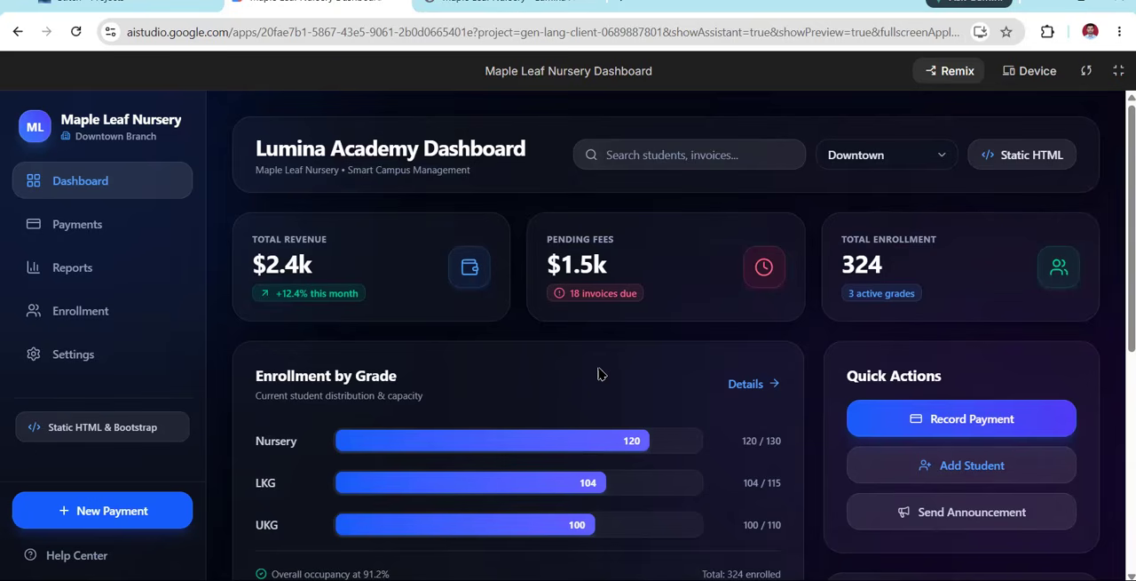
pyautogui.scroll(-5, 622, 282)
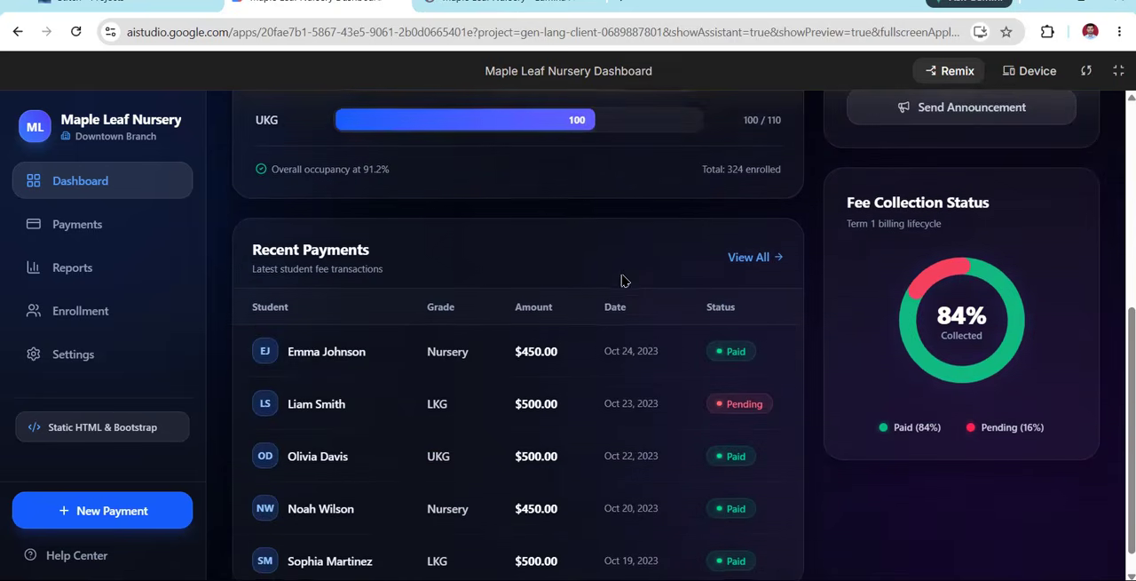
pyautogui.scroll(5, 675, 344)
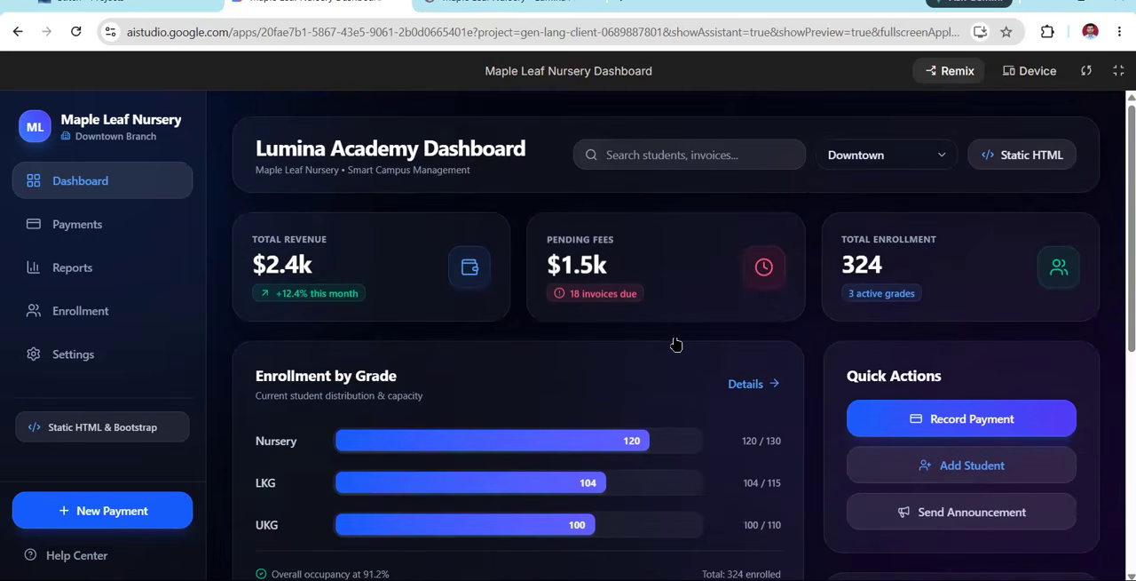
# Check the Payments, Reports, Enrollment and Settings pages of the themed app and return to the Dashboard page
pyautogui.click(93, 224)
pyautogui.click(93, 269)
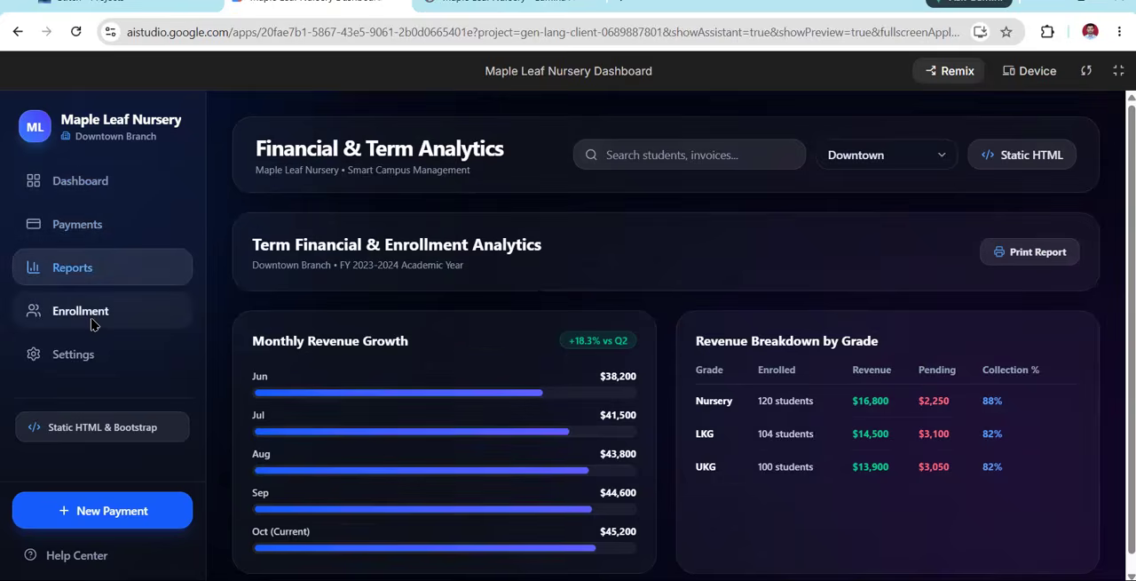
pyautogui.click(93, 321)
pyautogui.click(96, 353)
pyautogui.click(110, 191)
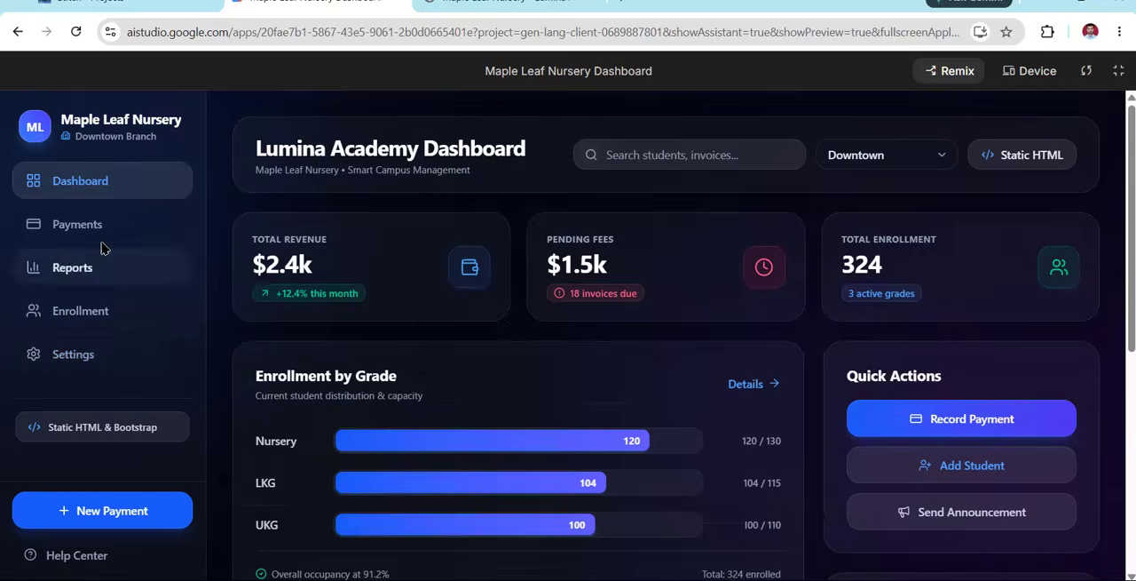
# Review the Payments, Reports and Enrollment pages and check the Add Student form without adding a student
pyautogui.click(100, 233)
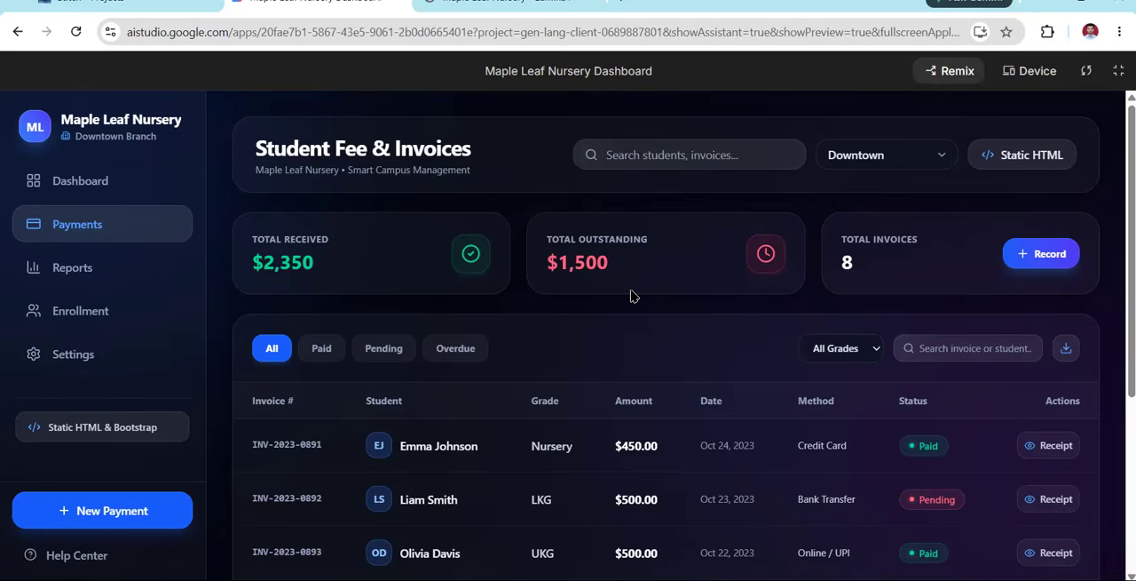
pyautogui.click(80, 273)
pyautogui.click(86, 317)
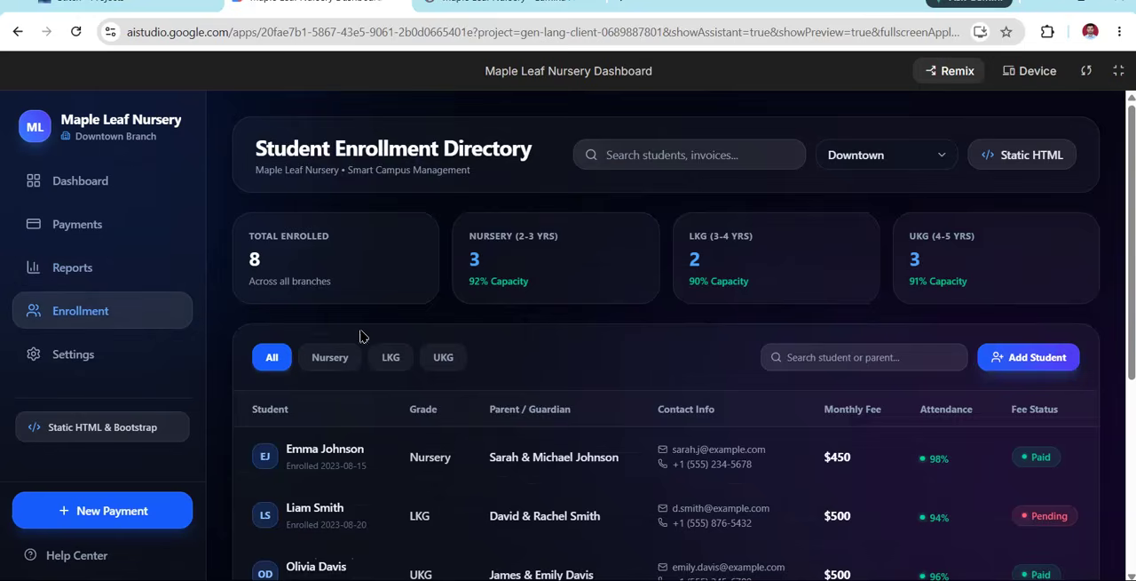
pyautogui.scroll(-4, 362, 334)
pyautogui.scroll(4, 804, 332)
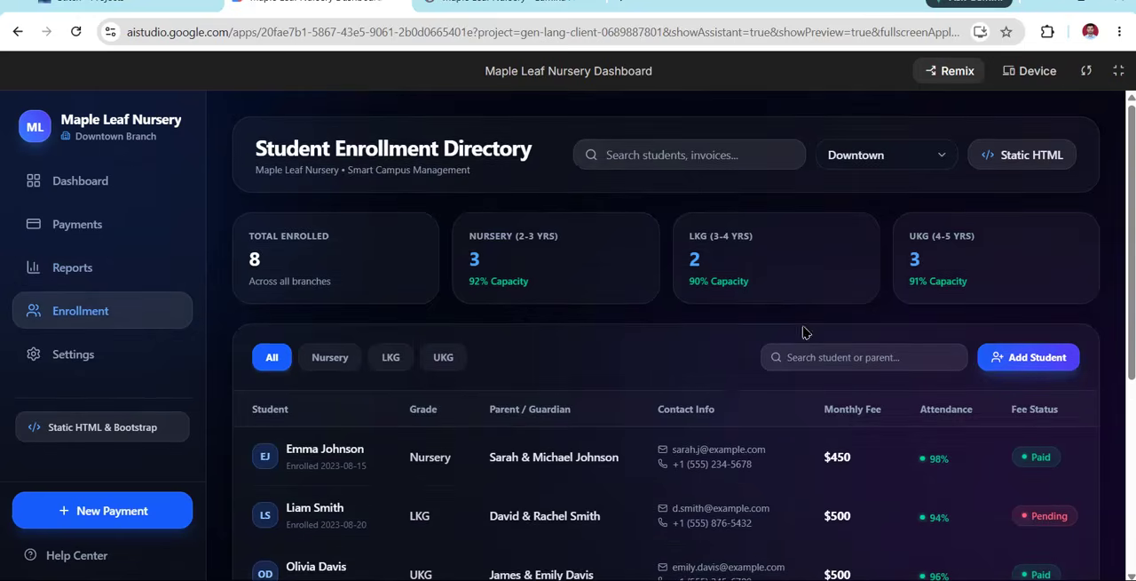
pyautogui.click(1010, 369)
pyautogui.click(587, 503)
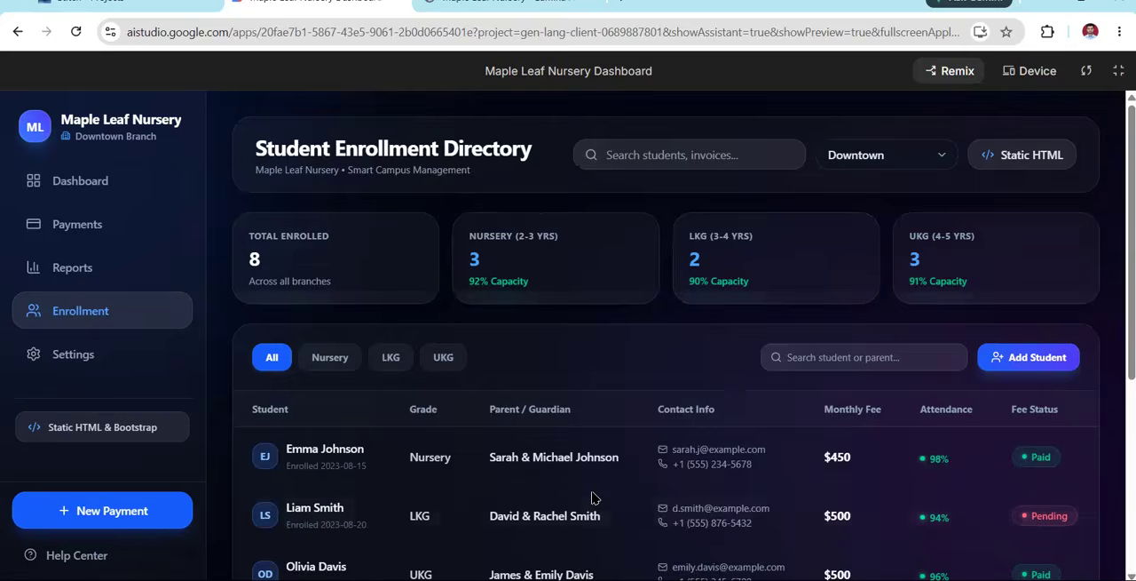
# Open the Reports page and try the branch selector's other options, returning it to Downtown
pyautogui.click(78, 265)
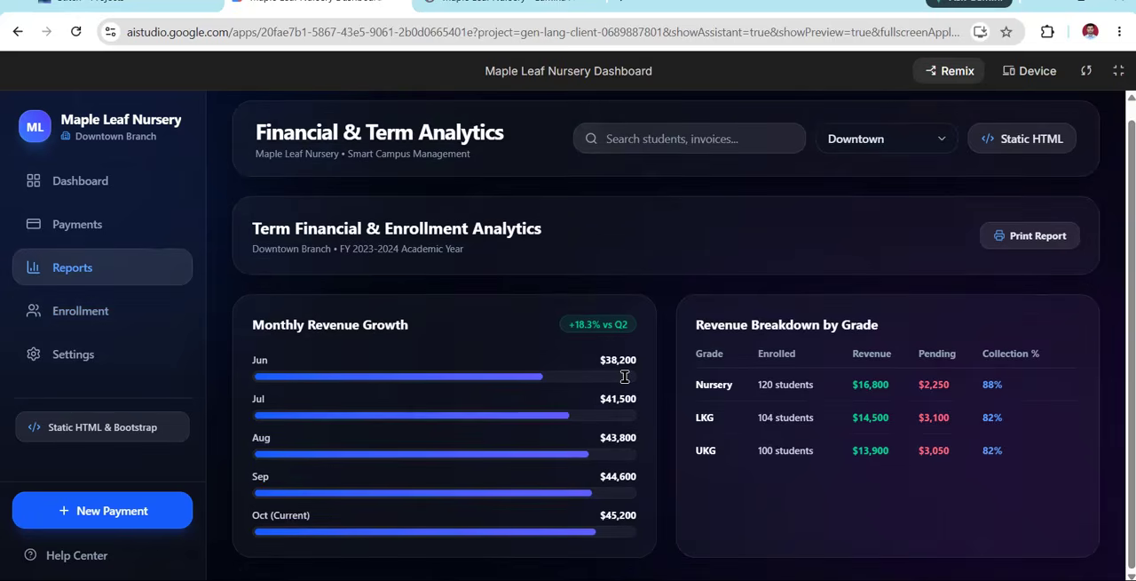
pyautogui.click(907, 155)
pyautogui.click(898, 226)
pyautogui.click(892, 155)
pyautogui.click(888, 246)
pyautogui.click(888, 148)
pyautogui.click(887, 203)
# Inspect the app's Static HTML & Bootstrap 5 source code and close its window
pyautogui.click(996, 160)
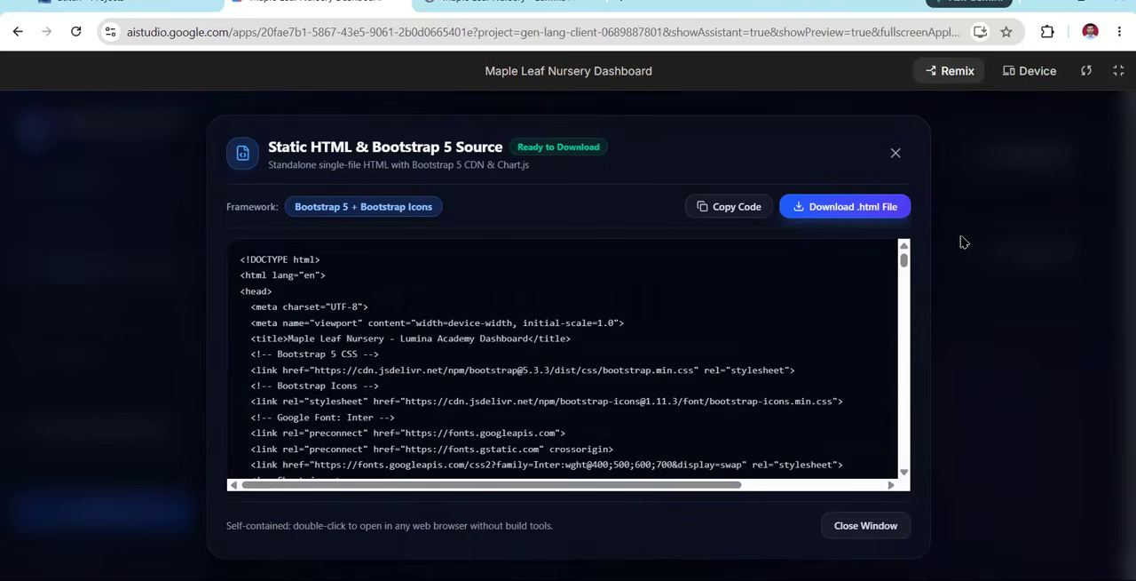
pyautogui.scroll(-6, 708, 314)
pyautogui.scroll(-10, 708, 314)
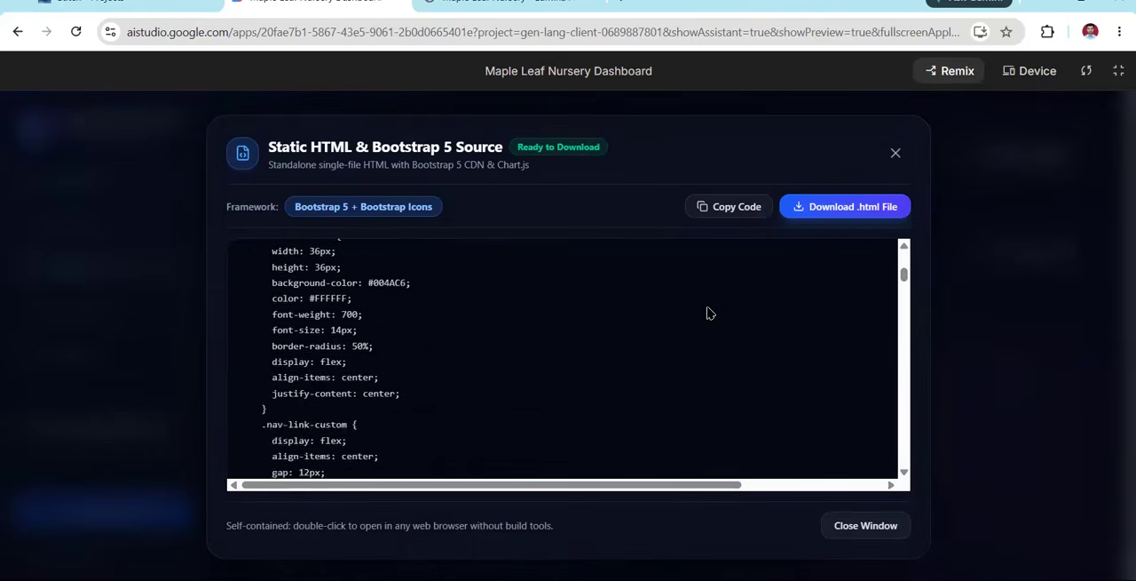
pyautogui.click(896, 152)
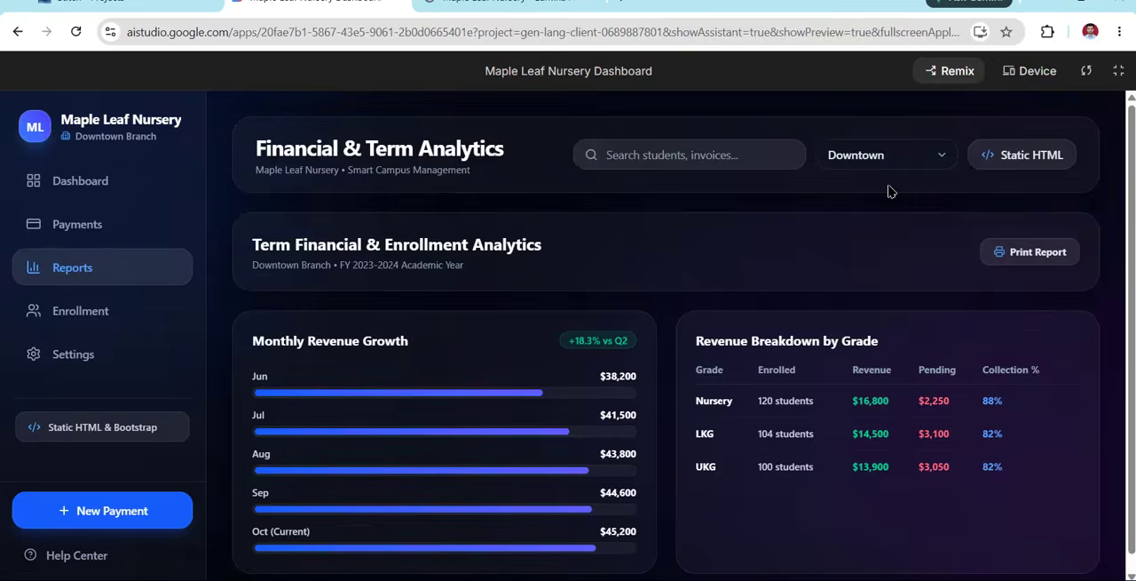
pyautogui.click(1014, 158)
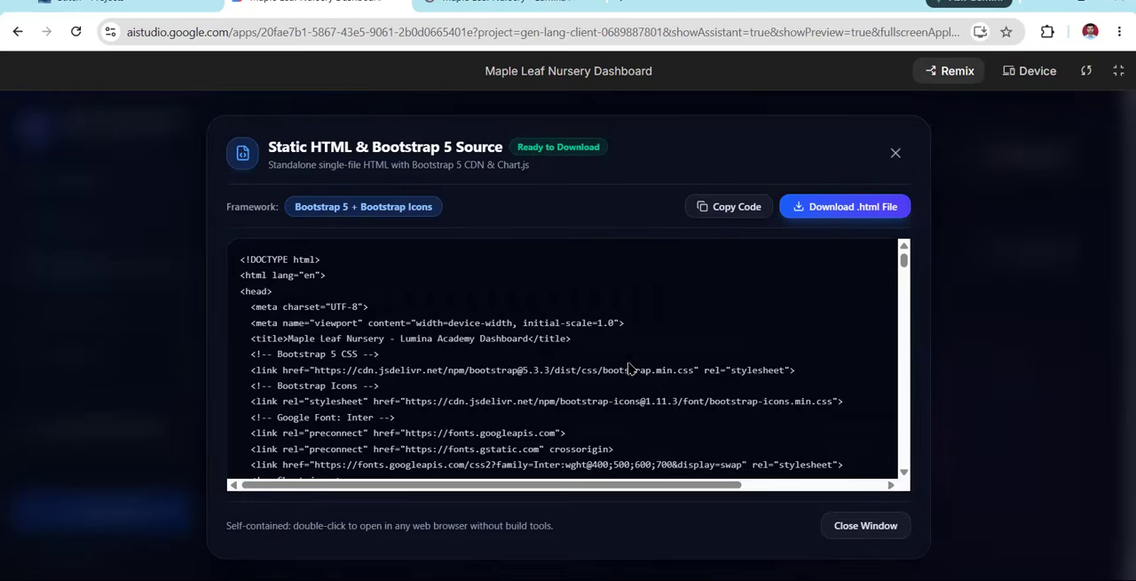
pyautogui.click(896, 152)
# Check the Enrollment page and the branch information and tuition fee rates on the Settings page
pyautogui.click(77, 318)
pyautogui.click(89, 355)
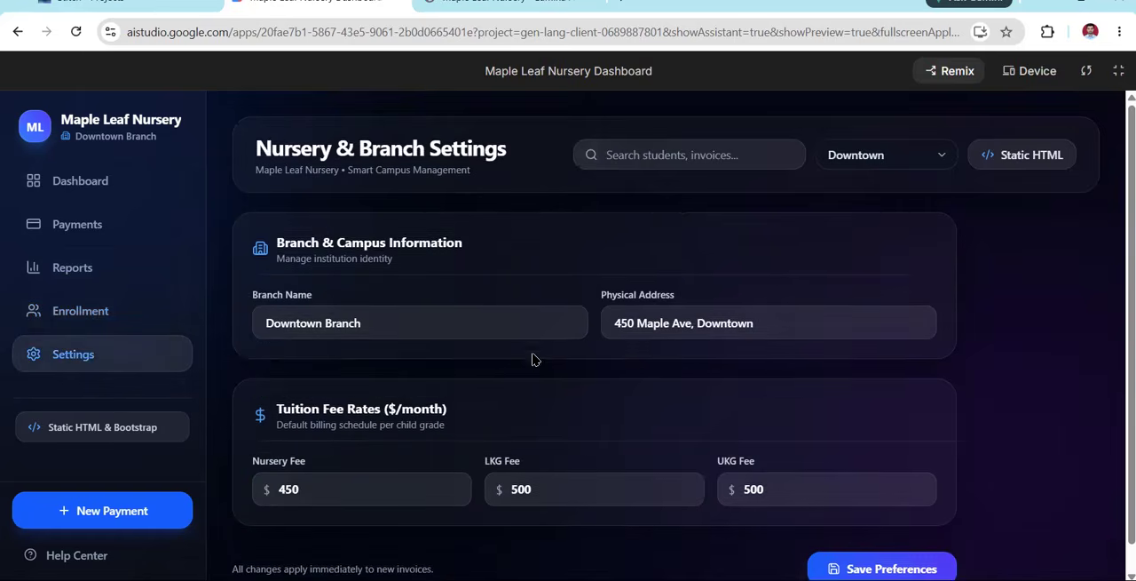
pyautogui.scroll(-1, 538, 358)
pyautogui.click(779, 294)
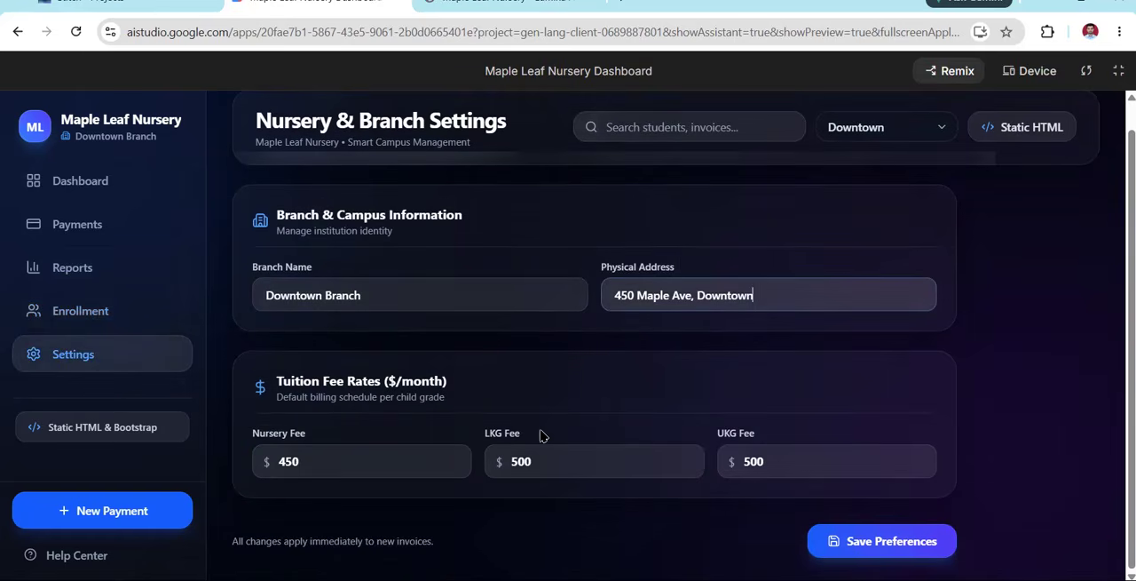
# Try the Record Fee Payment form with a UKG student and Online Portal / UPI as payment method, without saving it
pyautogui.click(106, 510)
pyautogui.click(566, 220)
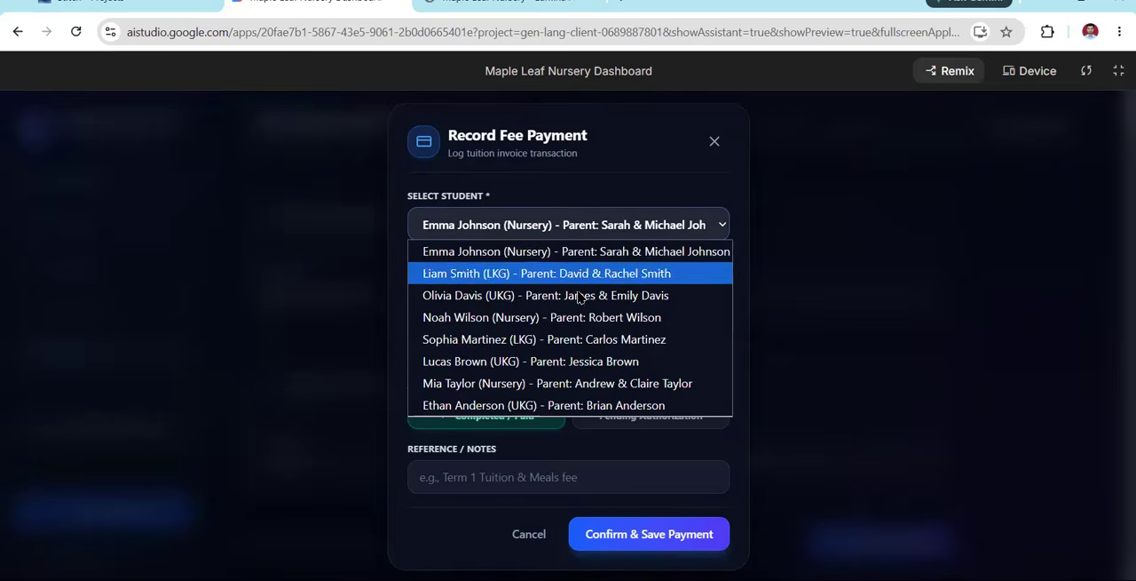
pyautogui.click(454, 295)
pyautogui.click(508, 291)
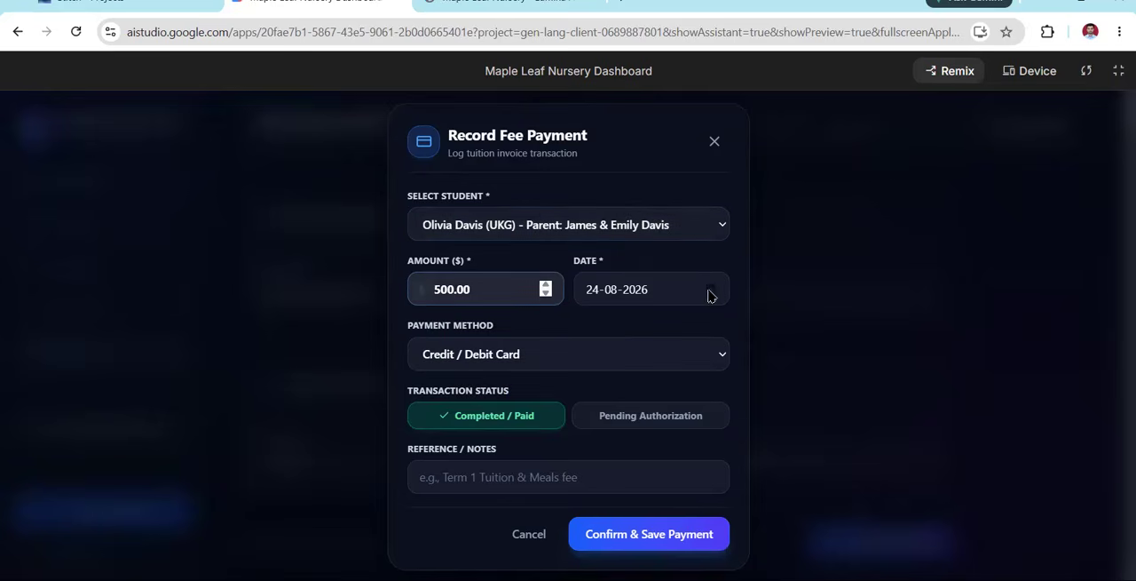
pyautogui.click(638, 348)
pyautogui.click(588, 423)
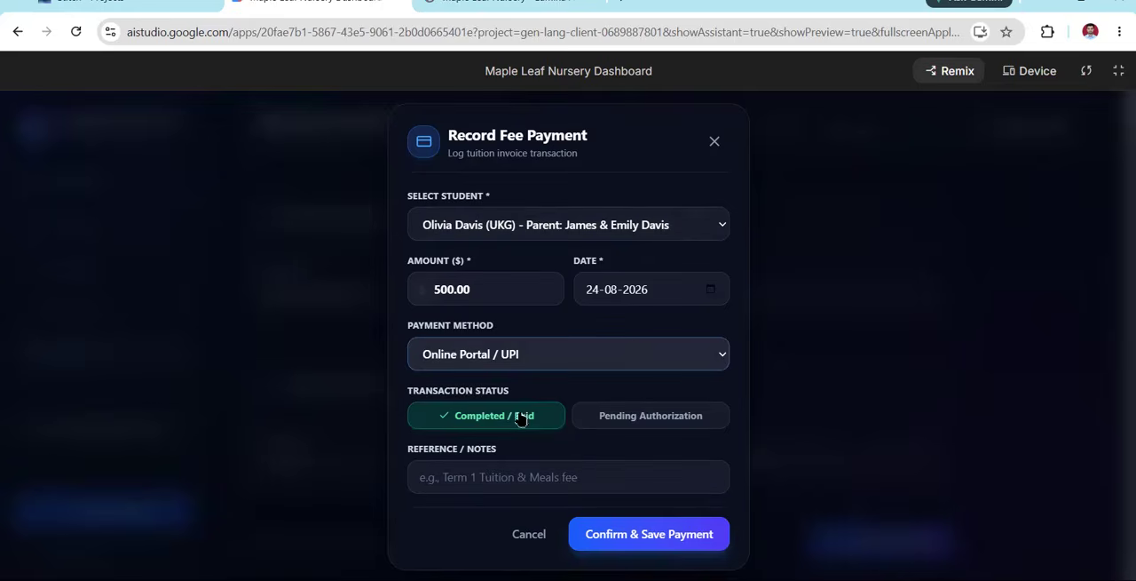
pyautogui.click(715, 141)
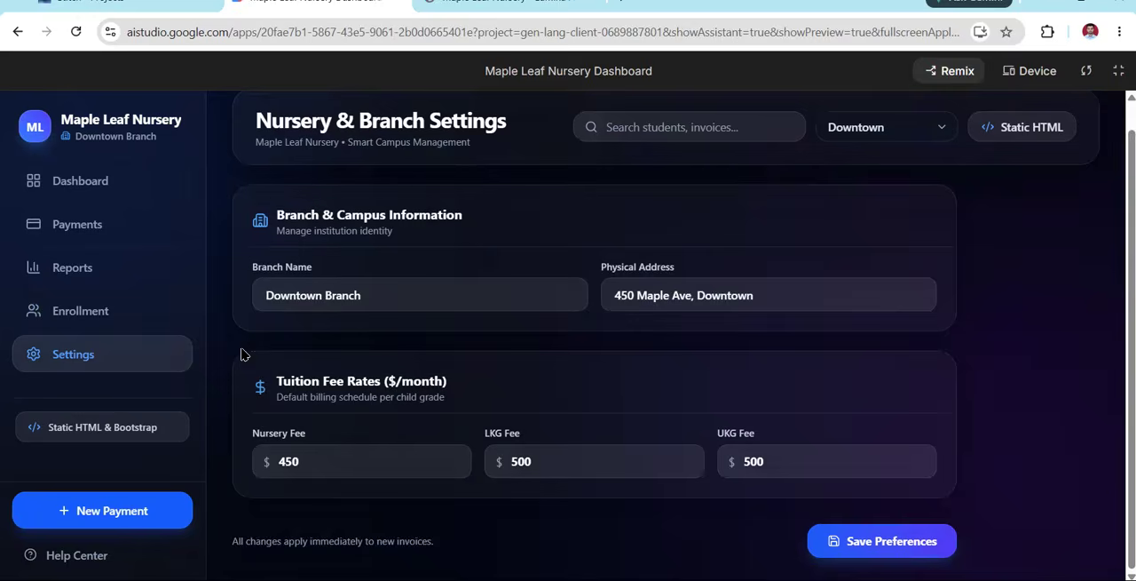
# Return to the Dashboard page and compare it with the original Management Dashboard design in Google Stitch
pyautogui.click(89, 179)
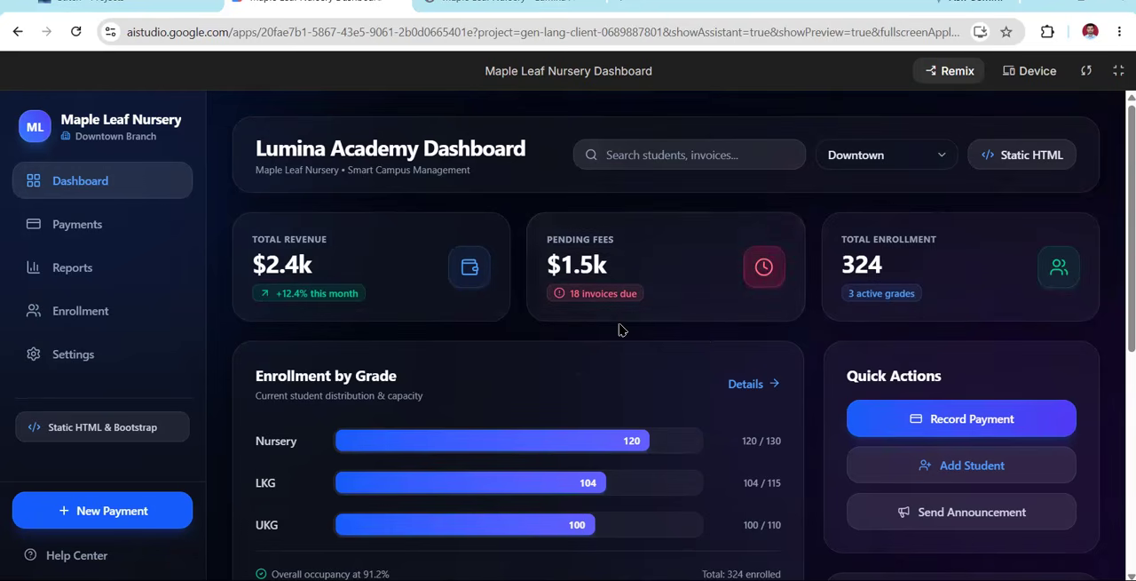
pyautogui.click(166, 10)
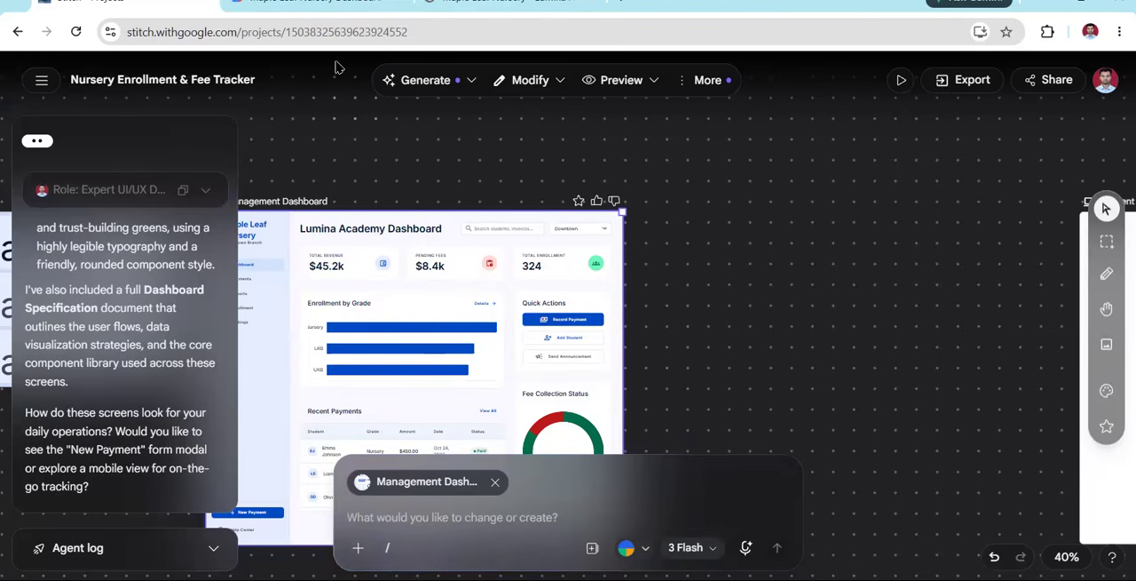
pyautogui.click(317, 9)
# Revisit the Payments, Reports and Settings pages in the full-screen app preview
pyautogui.click(89, 231)
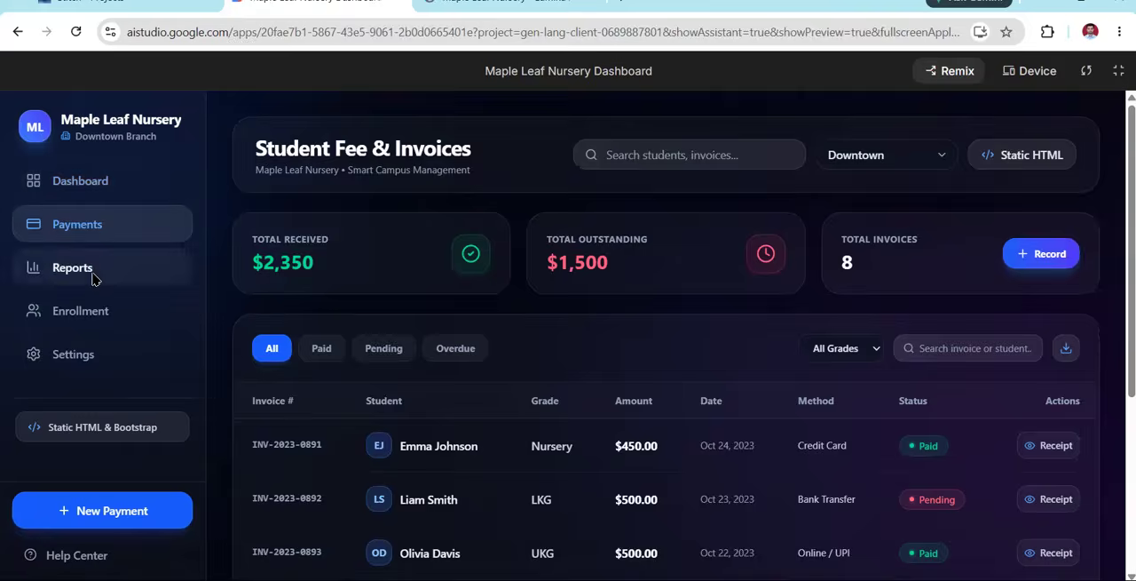
pyautogui.click(95, 271)
pyautogui.click(104, 359)
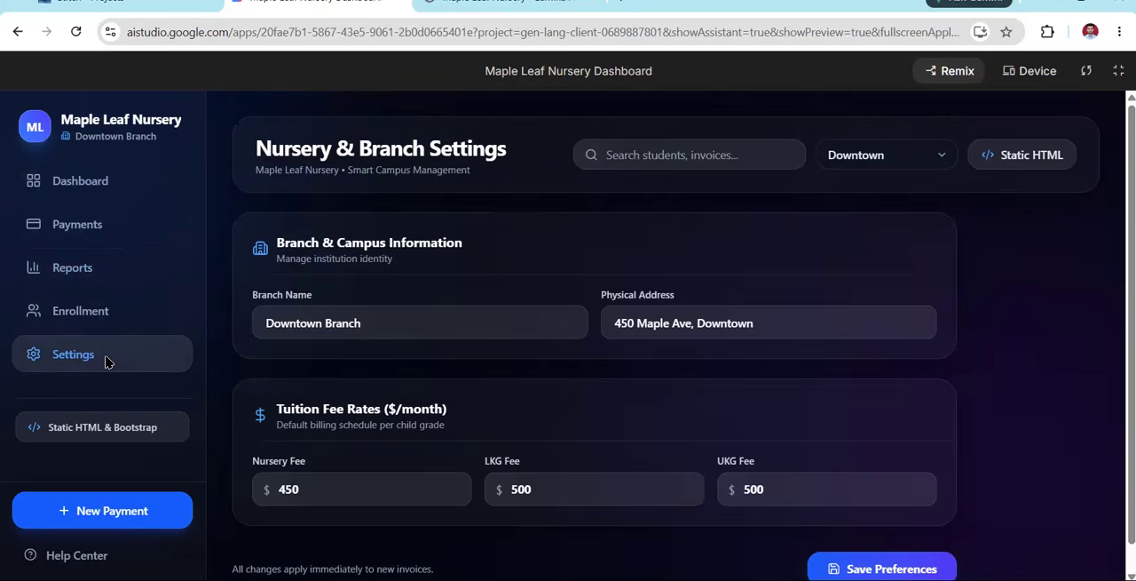